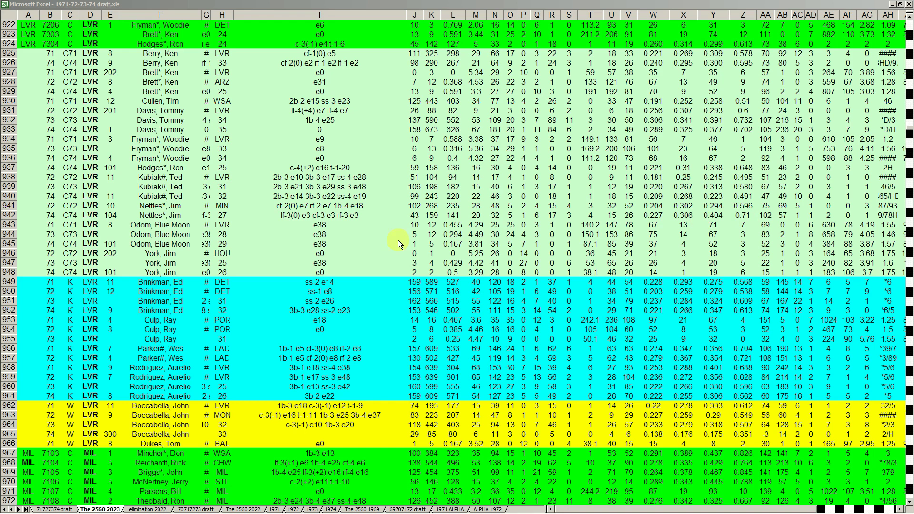
Step: Go up column D to the last LAD row, row 912, directly above the LVR group
click(94, 225)
key(Up)
key(Up)
key(Up)
key(Up)
key(Up)
key(Up)
key(Up)
key(Up)
key(Up)
key(Up)
key(Up)
key(Up)
key(Up)
key(Up)
key(Up)
key(Up)
key(Up)
key(Up)
key(Up)
key(Up)
key(Up)
key(Up)
key(Up)
key(Up)
key(Up)
key(Up)
key(Up)
key(Up)
key(Down)
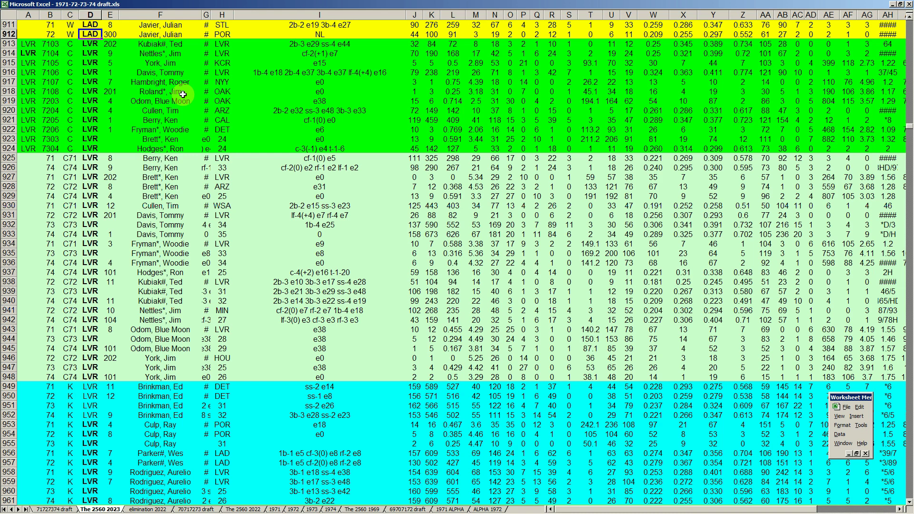
Step: Examine the bright green LVR rows 913 to 924 and their category codes in column C
click(81, 91)
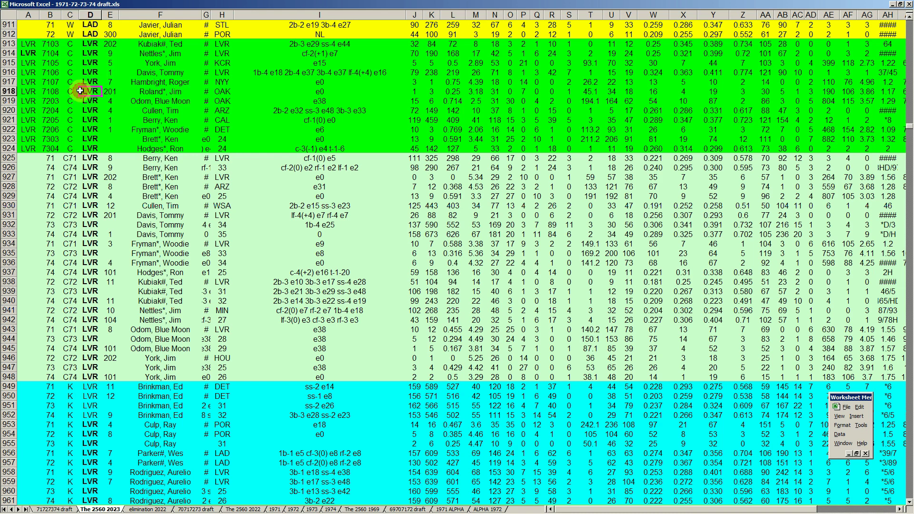
scroll(79, 90, up, 9)
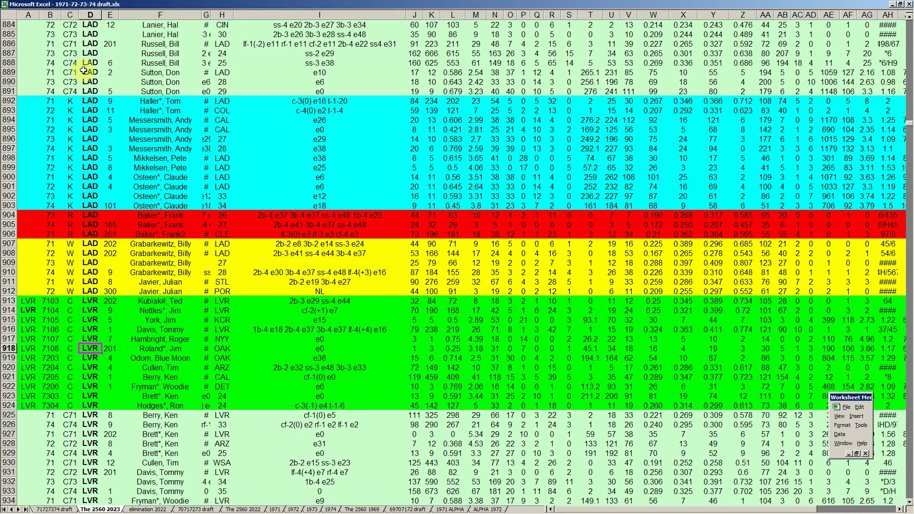
scroll(79, 91, down, 5)
scroll(18, 182, down, 2)
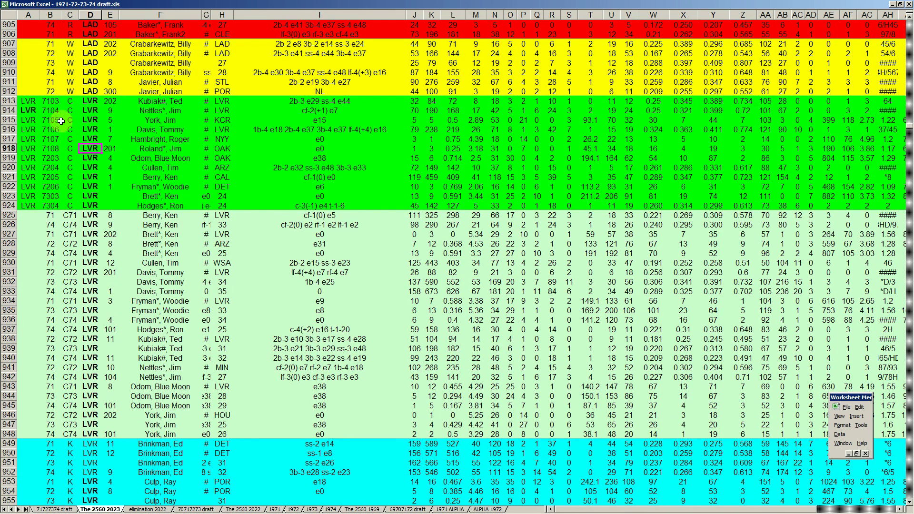
drag(70, 102, 71, 204)
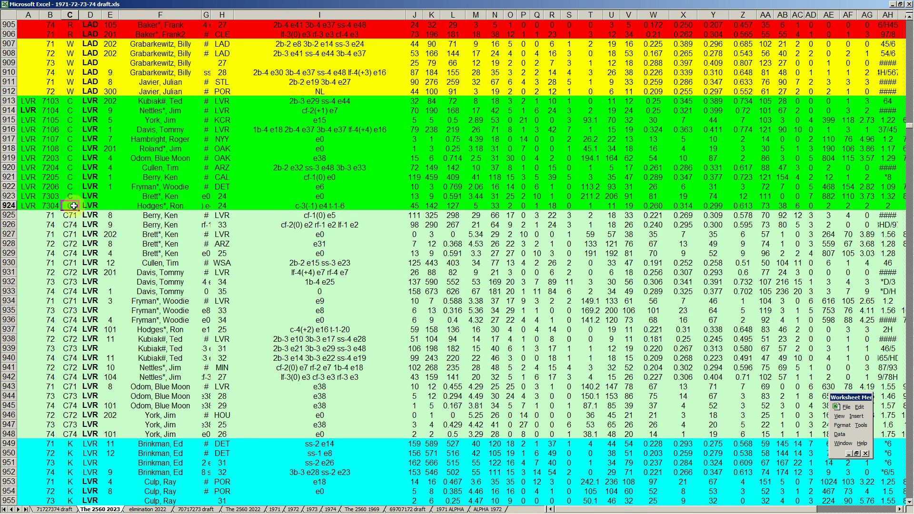
click(69, 15)
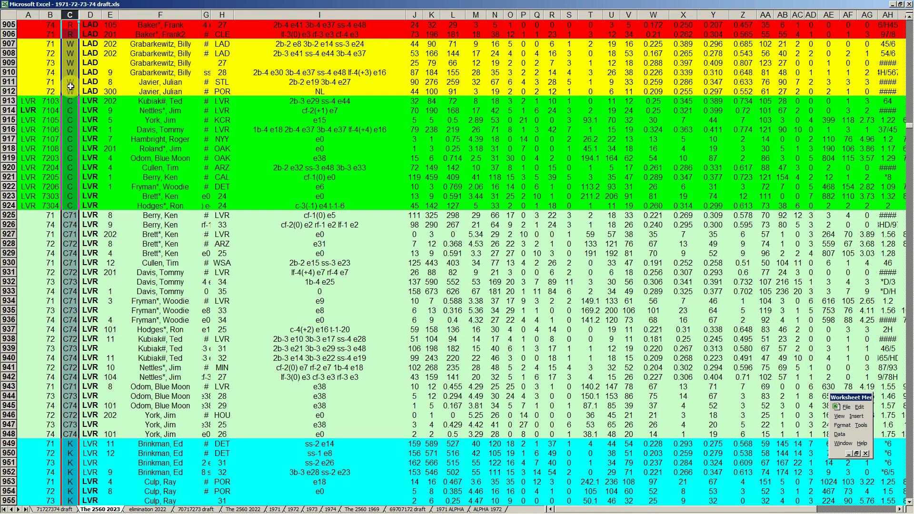
click(70, 129)
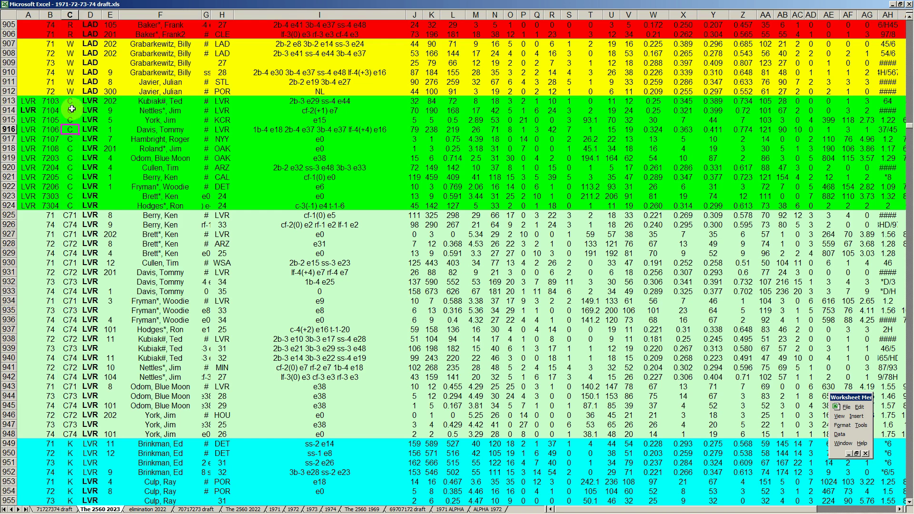
Step: Review the team codes in columns D and A and the draft slot numbers in column B for the green LVR rows
click(90, 15)
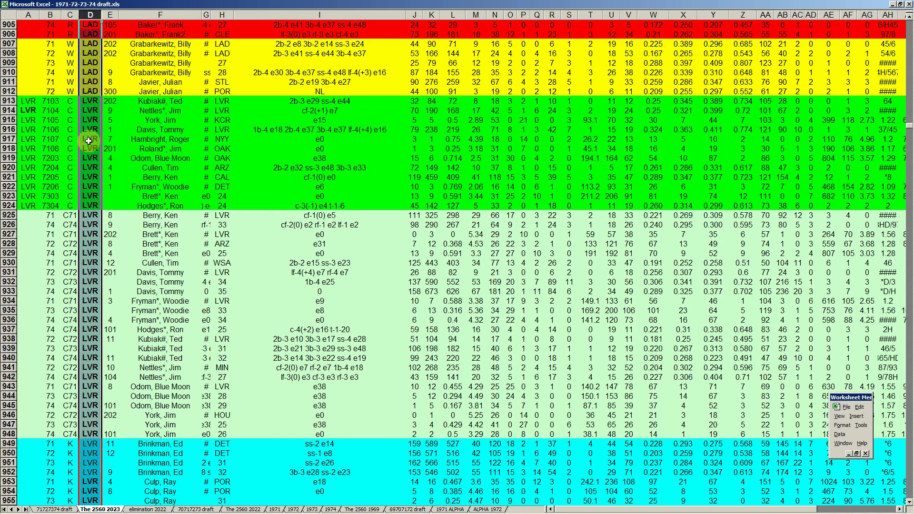
click(31, 111)
click(29, 15)
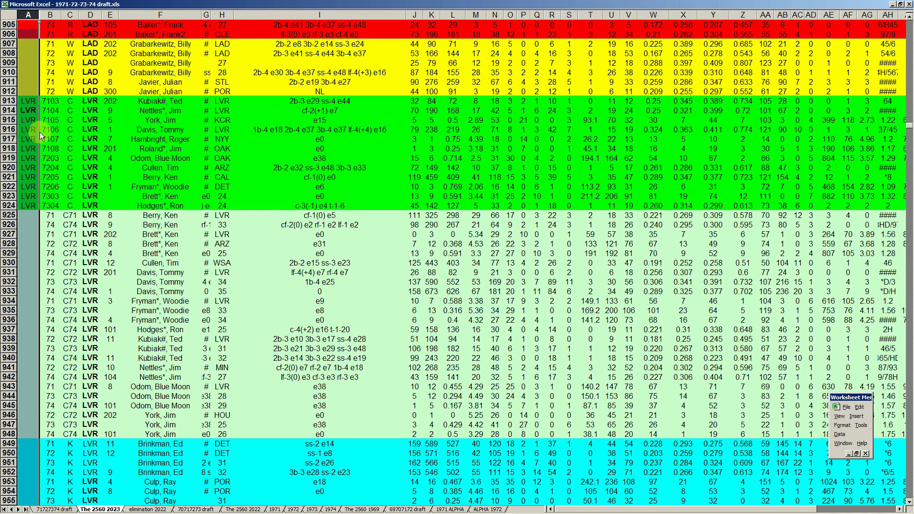
click(56, 110)
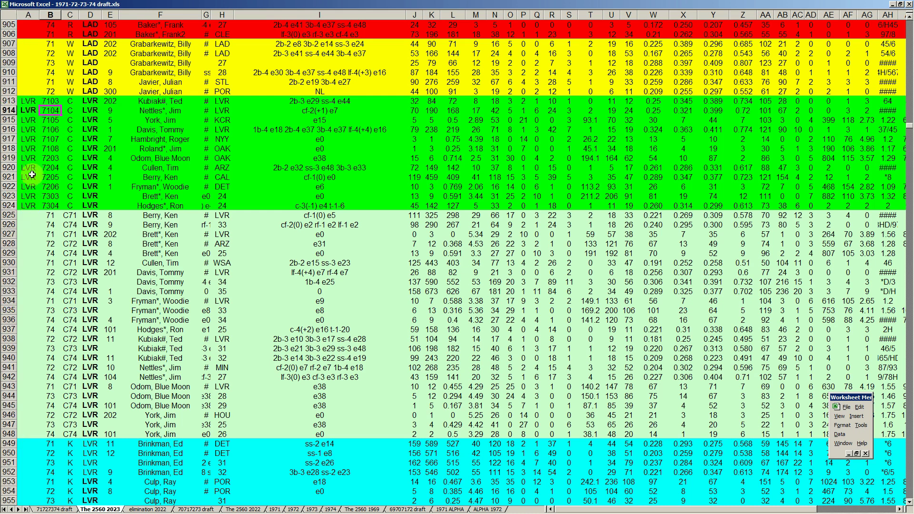
click(49, 102)
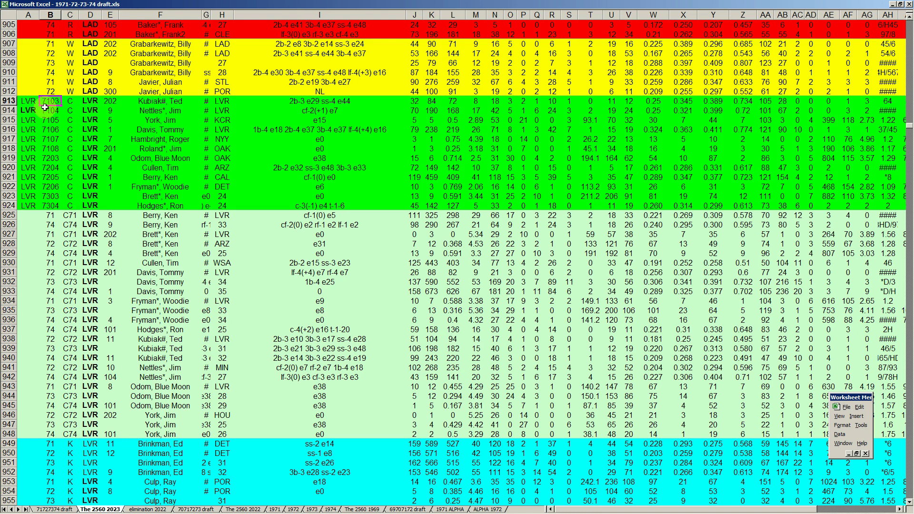
Step: Check the slot and team layout on the 71727374 draft sheet and return to The 2560 2023 sheet
click(69, 511)
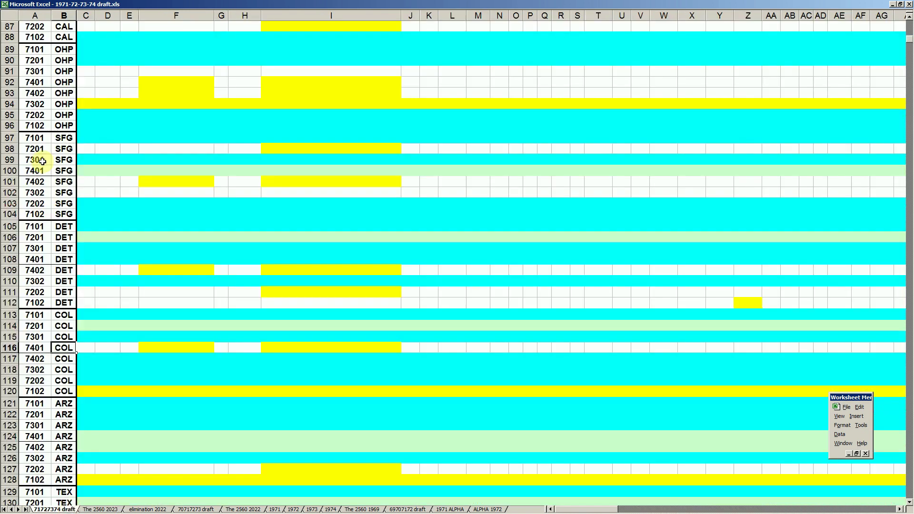
click(37, 190)
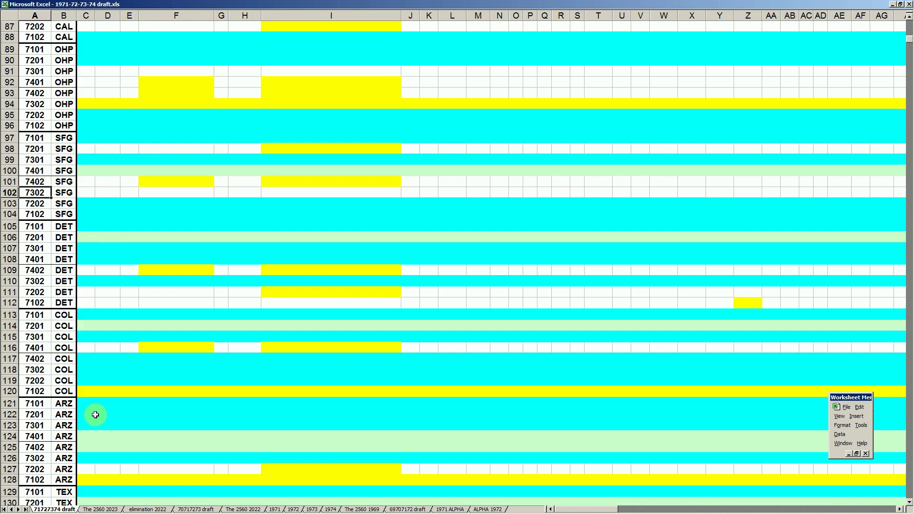
click(103, 509)
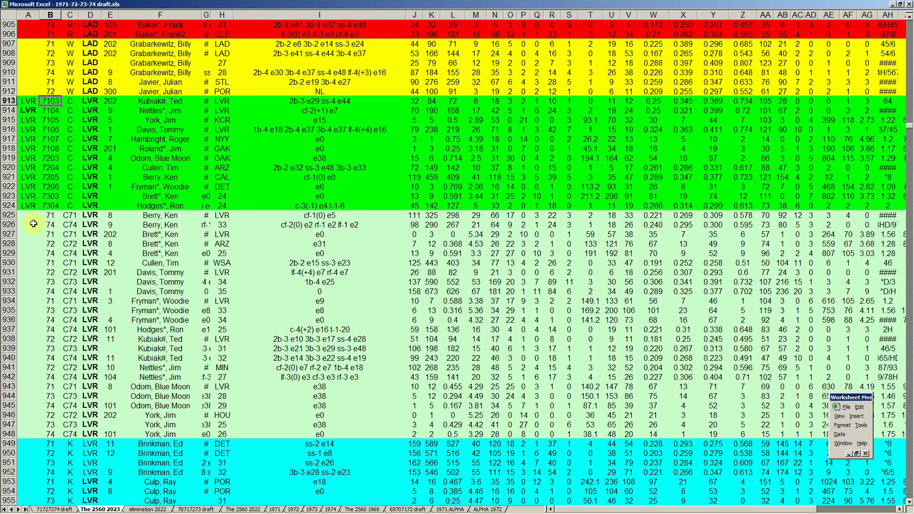
Step: Compare player names in the light green LVR rows with the bright green LVR rows above them
click(152, 234)
click(154, 312)
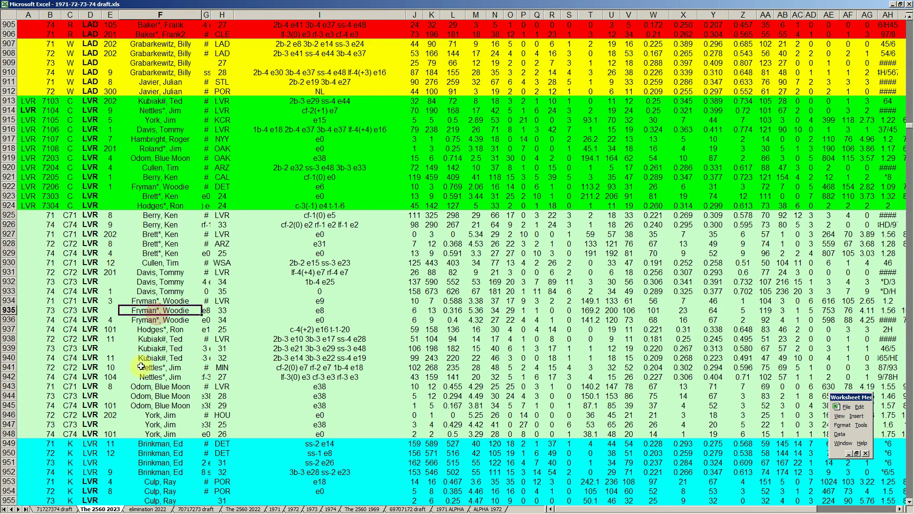
click(168, 120)
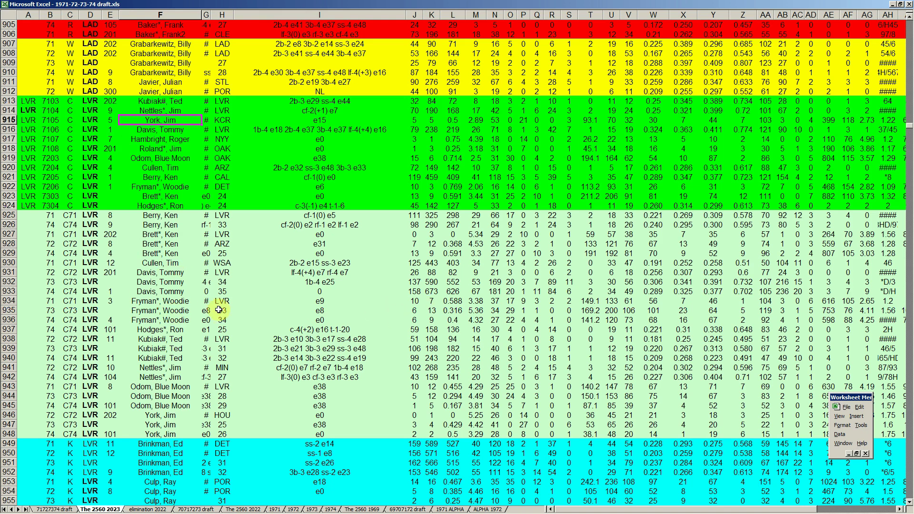
click(172, 282)
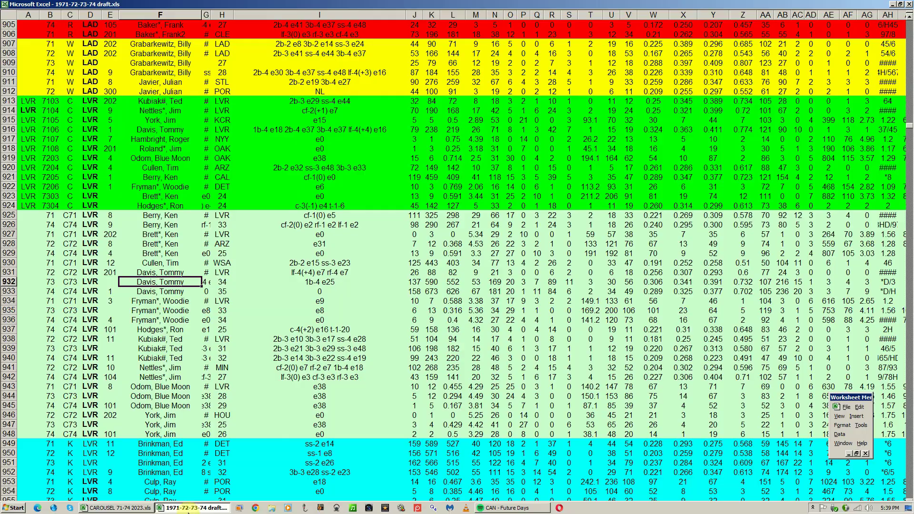
Step: Switch to the CAROUSEL 71-74 2023.xls workbook and examine the LVR players starting at row 193
click(141, 508)
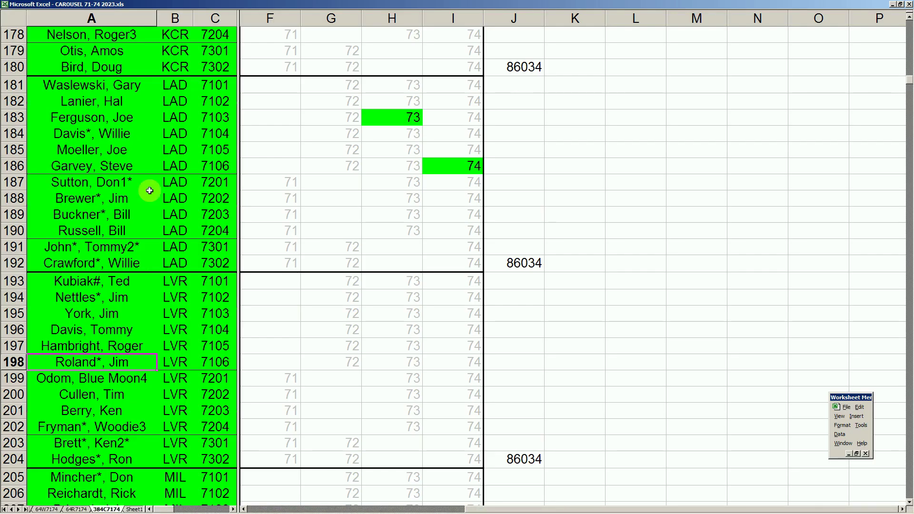
click(167, 264)
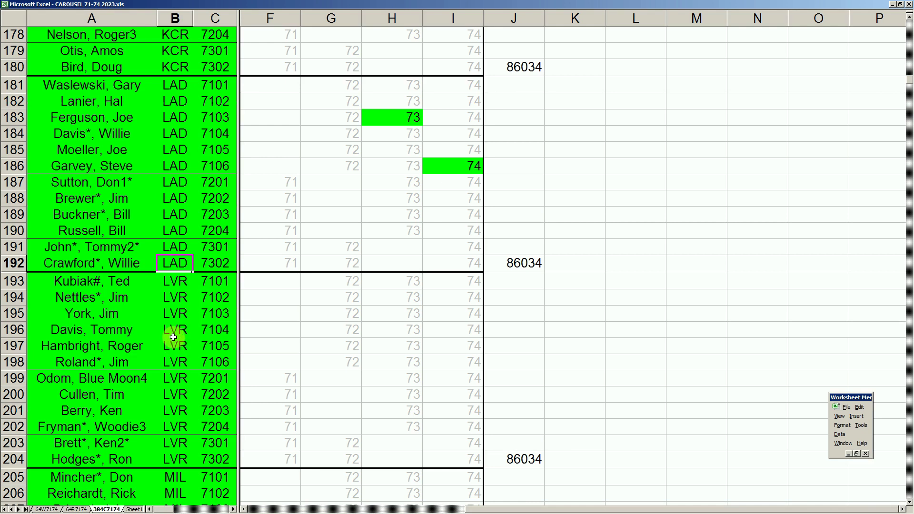
click(276, 280)
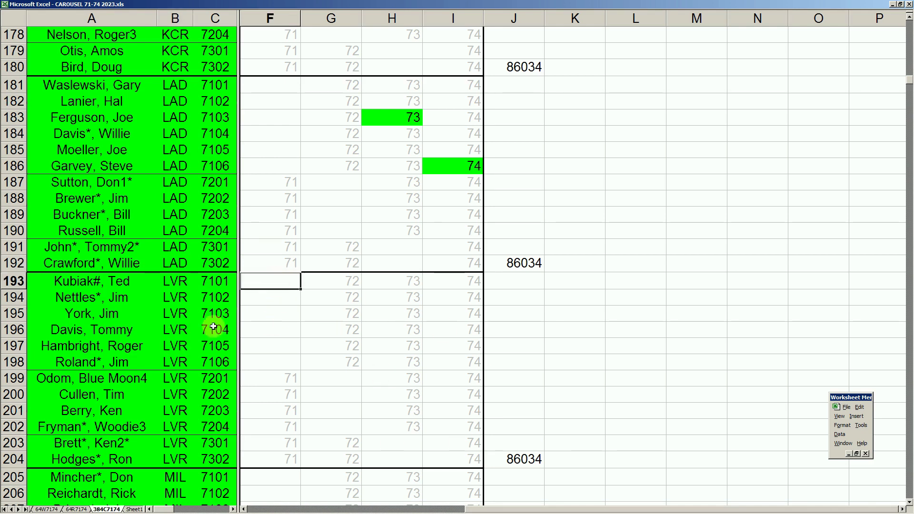
click(122, 282)
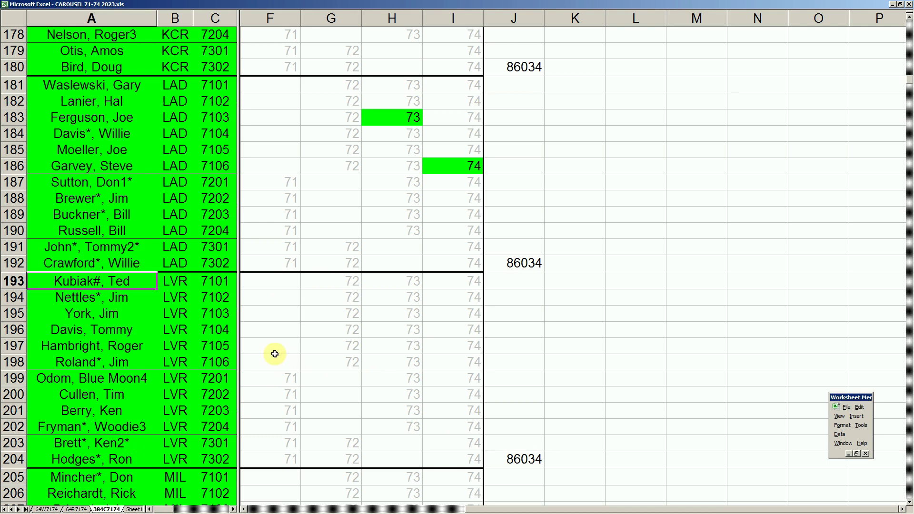
click(128, 315)
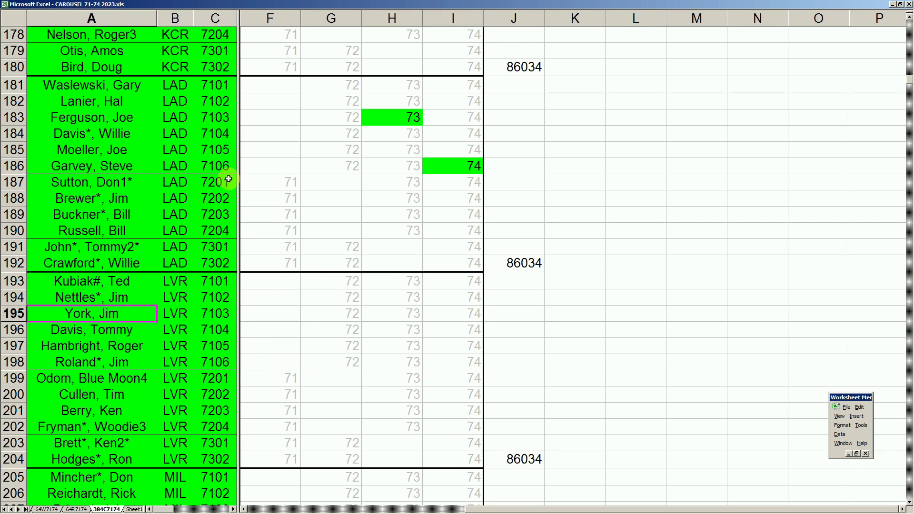
Step: Inspect the LAD players at slots 7103 and 7106 and their highlighted 73 and 74 year cells
click(143, 119)
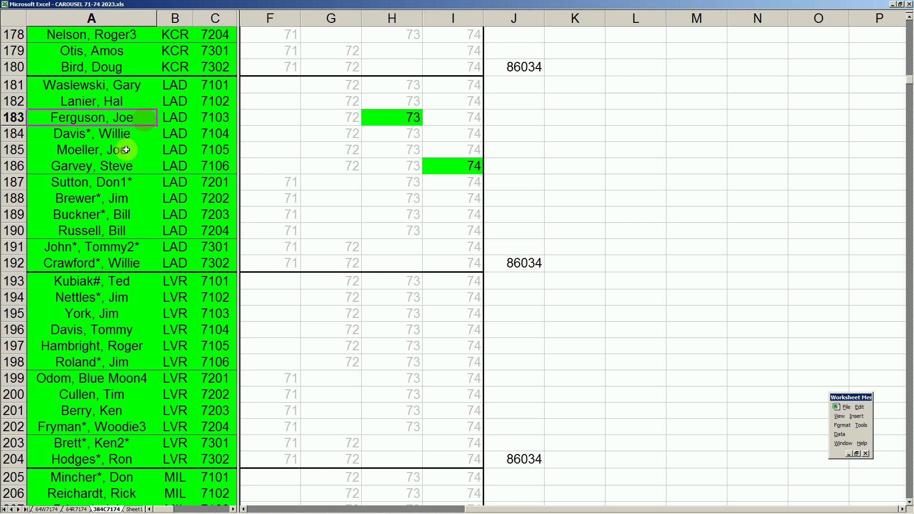
click(119, 167)
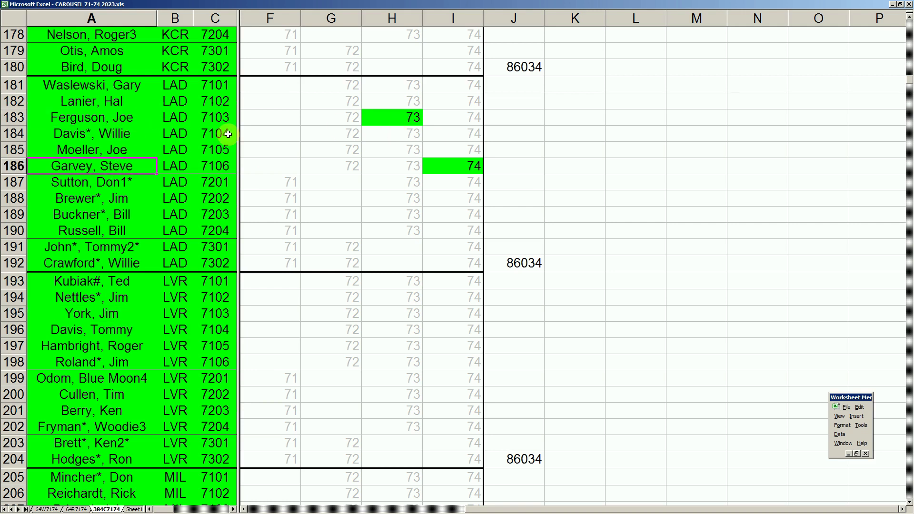
click(405, 120)
click(459, 166)
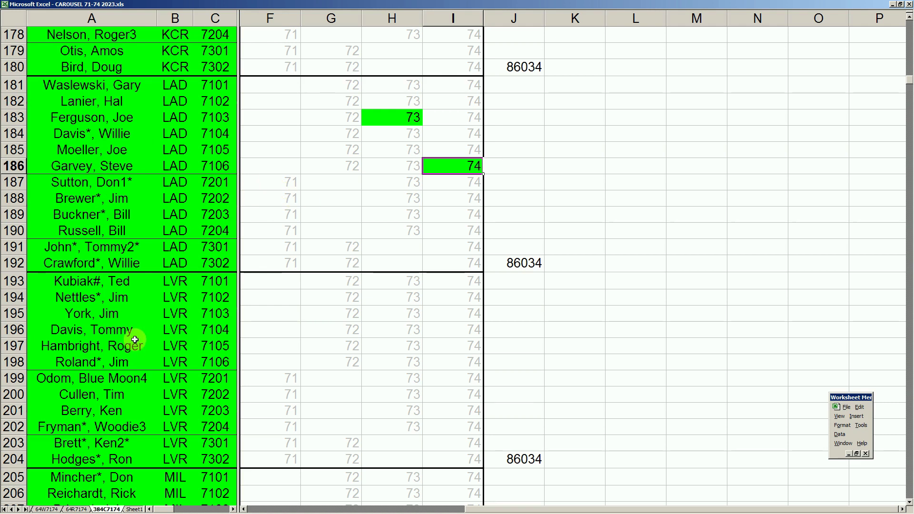
Step: Review the LVR players' slots in rows 193 to 195 against the season cells beside them
click(180, 281)
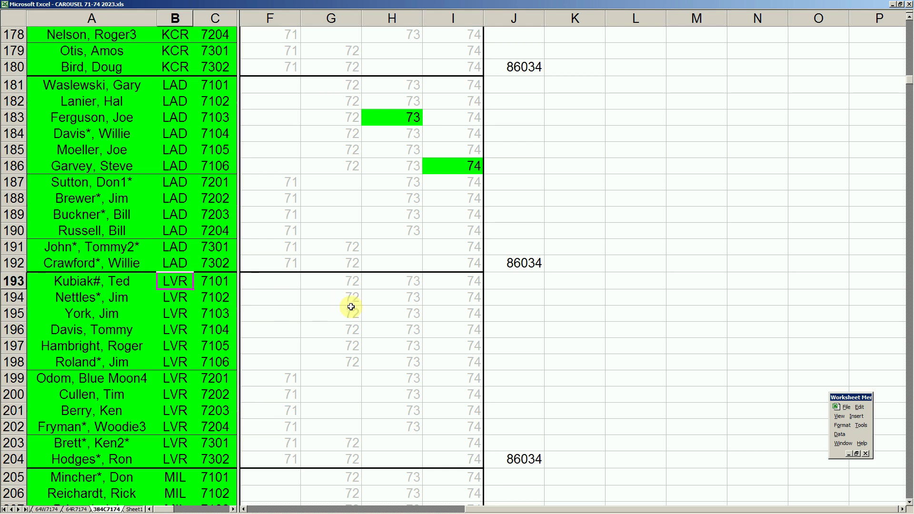
click(283, 299)
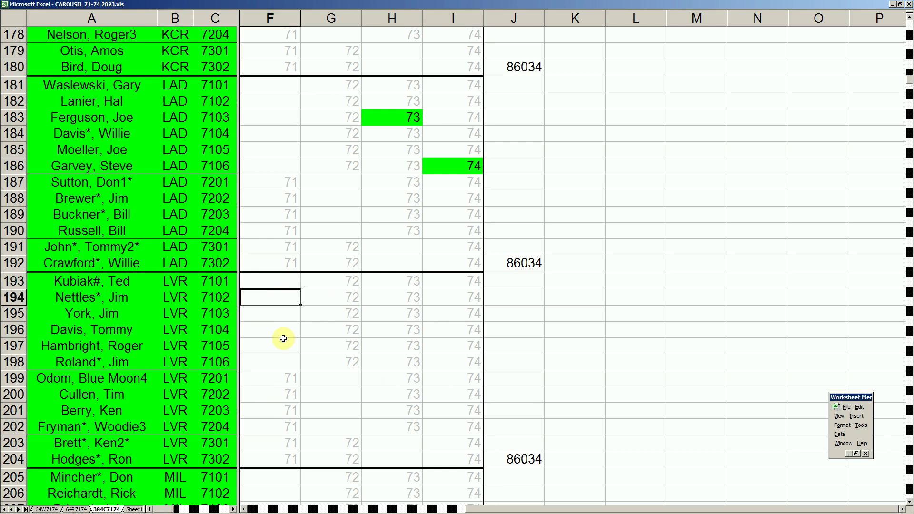
click(126, 317)
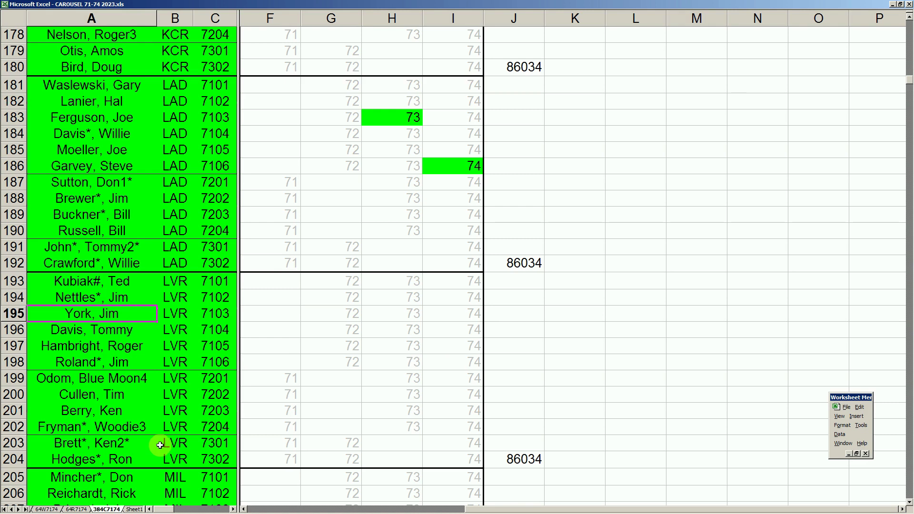
mouse_move(167, 512)
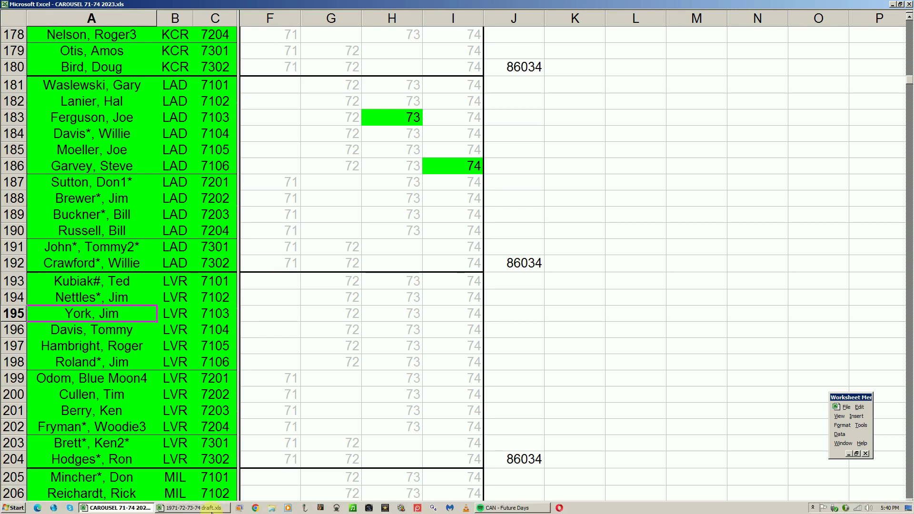
click(193, 509)
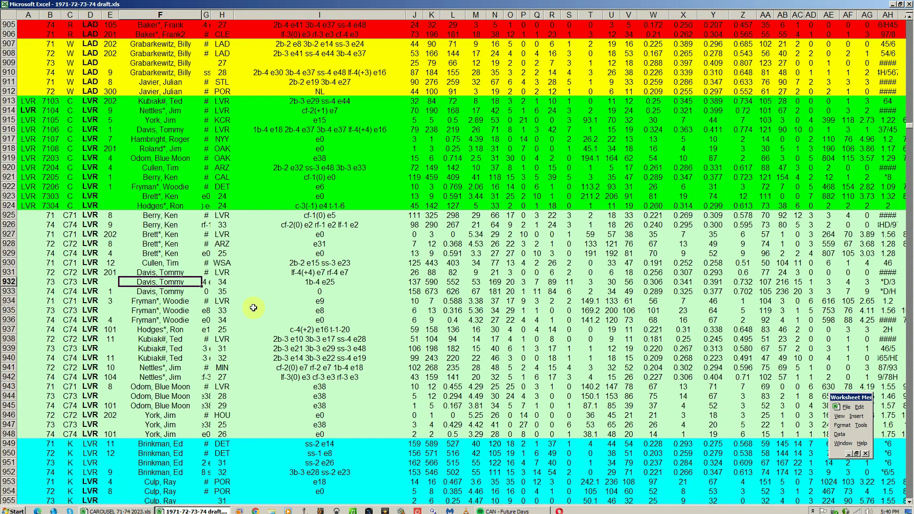
click(161, 244)
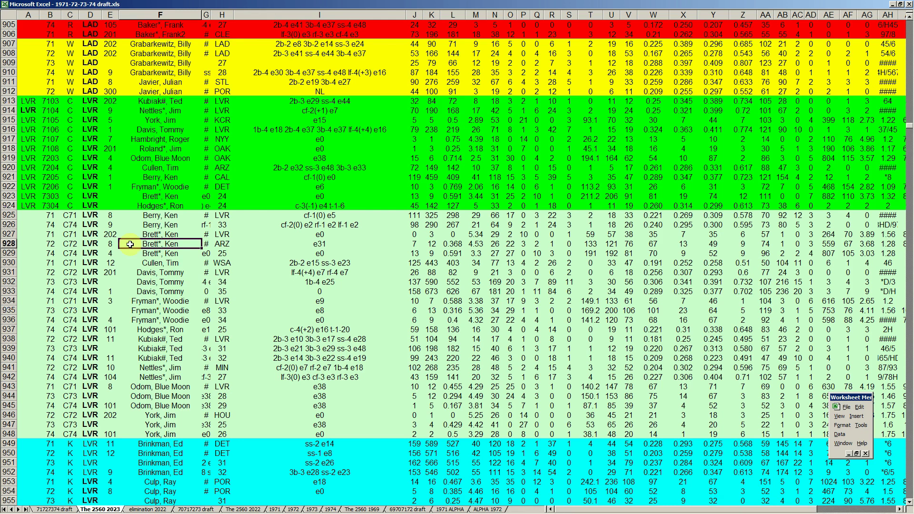
click(174, 348)
Step: Examine the 72 season in cyan row 950 of the LVR group, including its column W and column Z statistics
scroll(175, 347, down, 4)
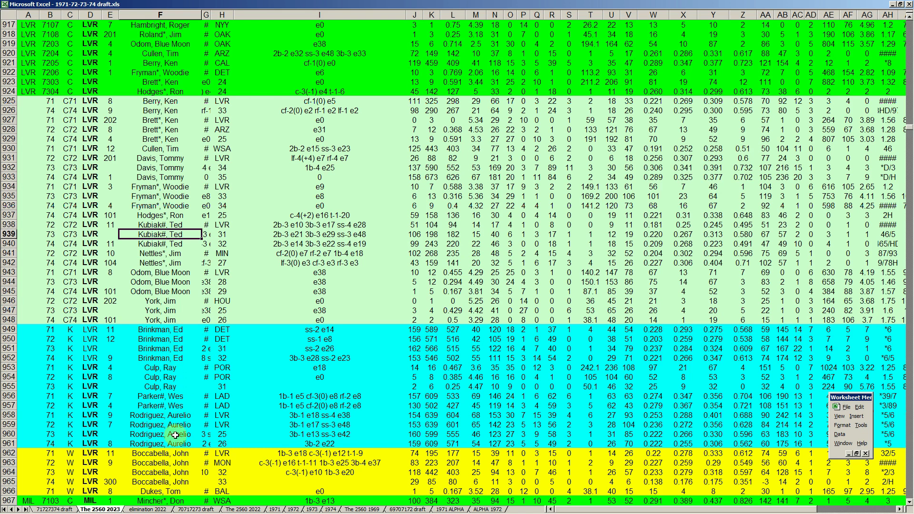
click(165, 340)
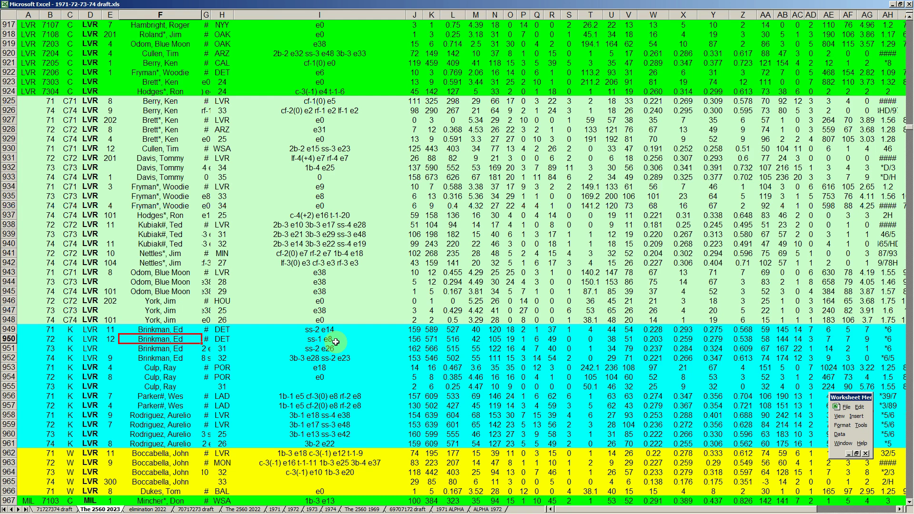
click(659, 342)
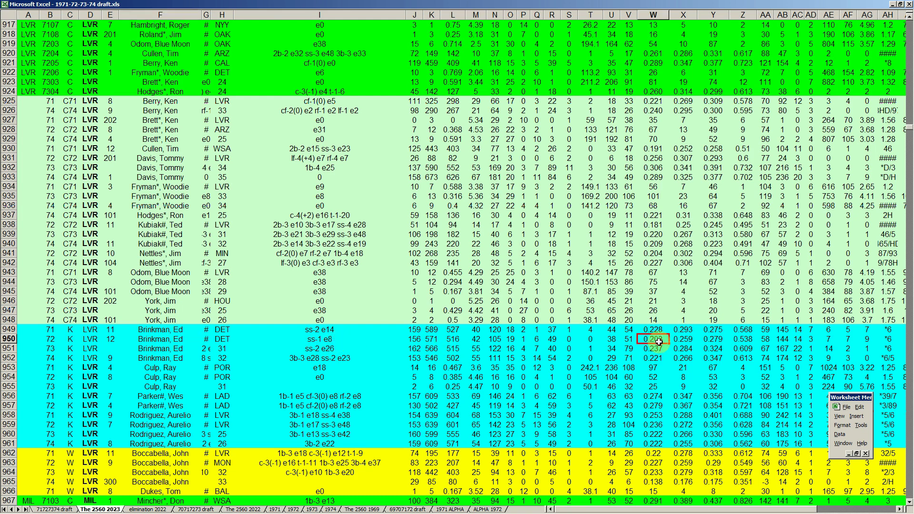
click(744, 339)
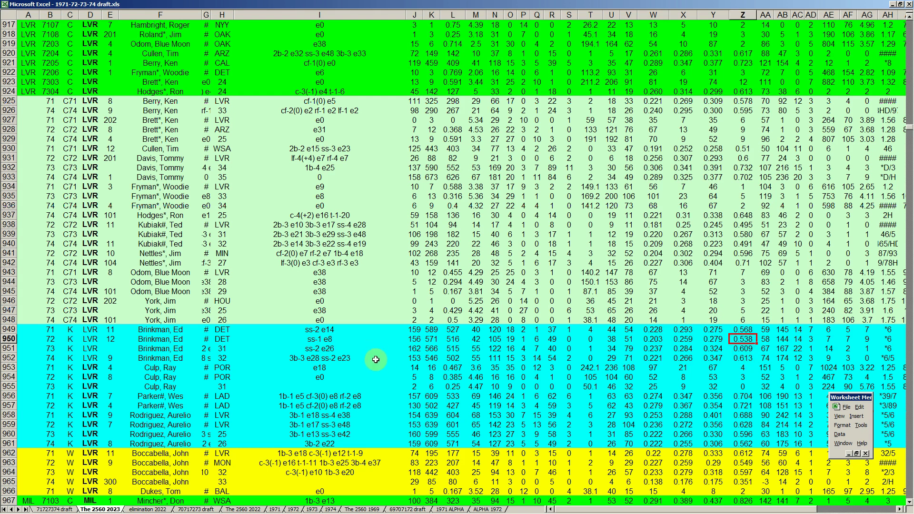
Step: Check row 950's position ratings and the 71 seasons in cyan rows 953, 956 and 958 of the LVR group
click(326, 343)
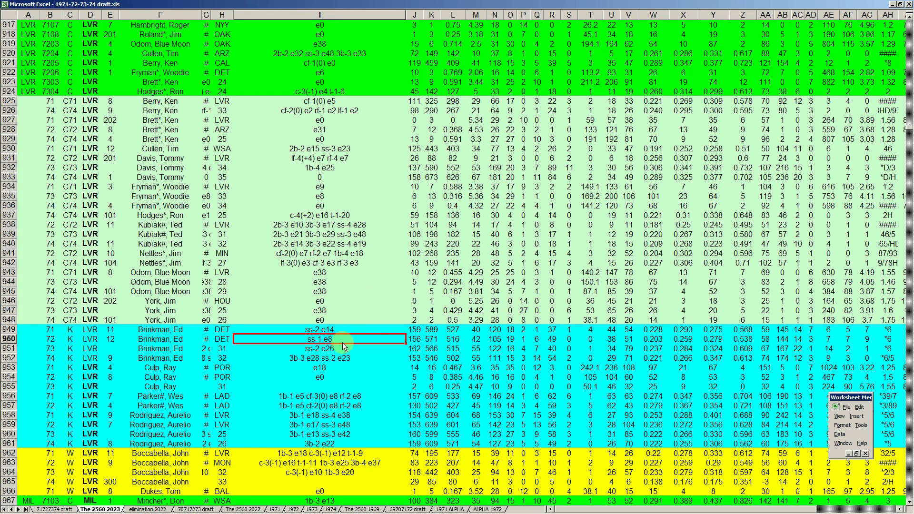
click(173, 371)
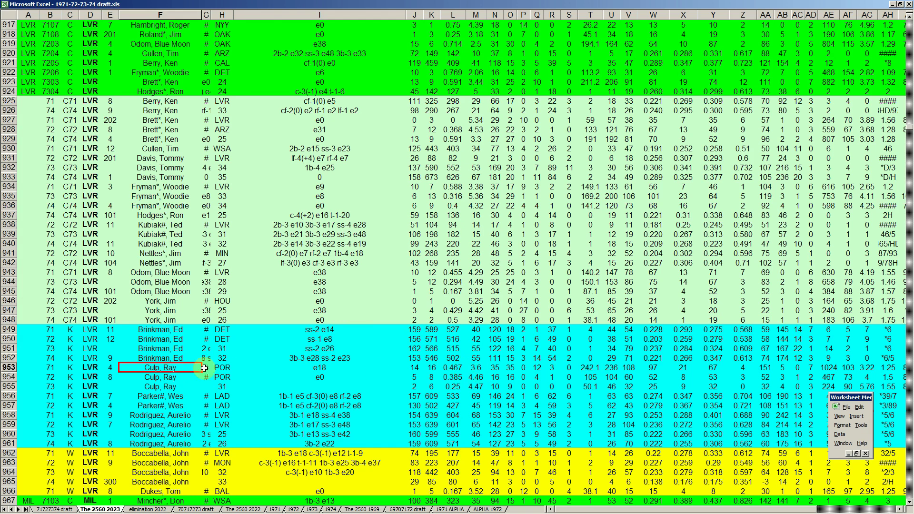
click(164, 397)
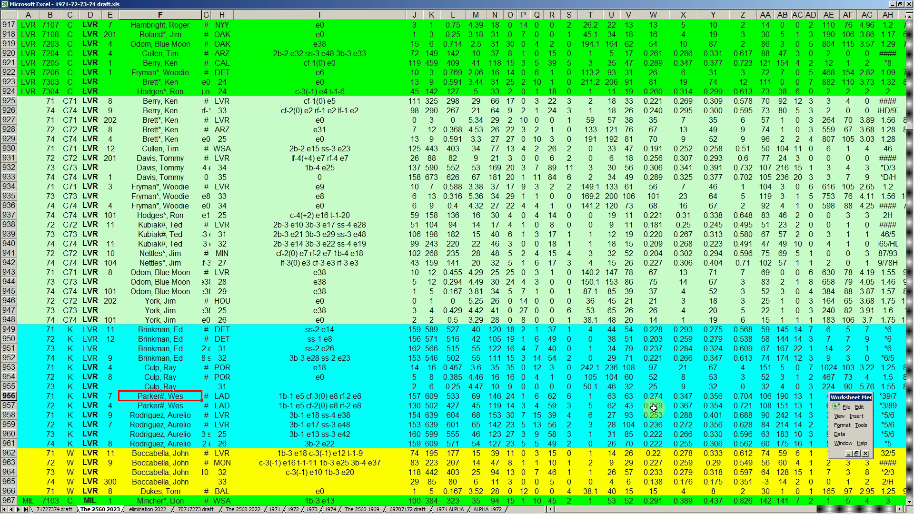
click(184, 415)
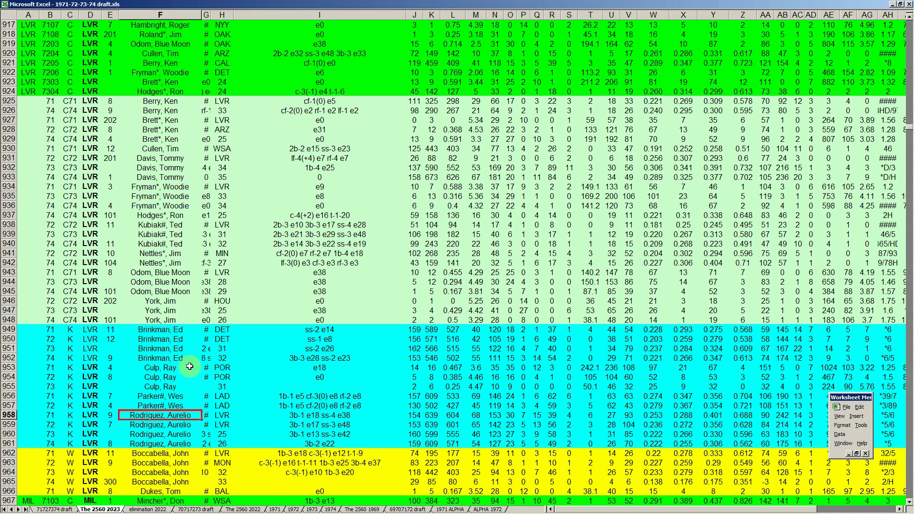
Step: Look over the remaining cyan K rows and the yellow W rows at the end of the LVR group
click(166, 435)
scroll(170, 427, down, 1)
click(169, 443)
click(175, 462)
click(174, 386)
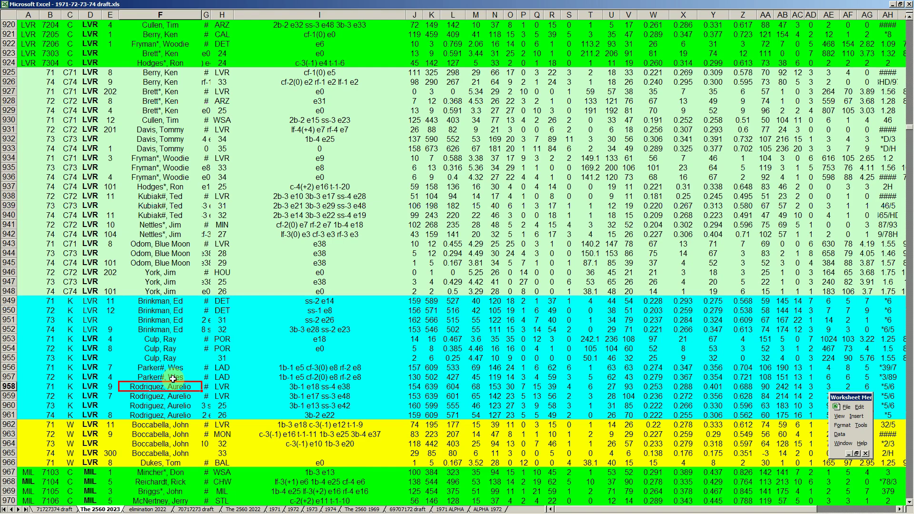
Step: Find the 73-season LVR players in the list with the yellow position column and highlight rows 2028 to 2030
key(Page_Down)
key(Page_Down)
key(Page_Down)
key(Page_Down)
key(Page_Down)
key(Page_Down)
key(Page_Down)
key(Page_Down)
key(Page_Down)
key(Page_Down)
key(Page_Down)
key(Page_Down)
key(Page_Down)
key(Page_Down)
key(Page_Down)
key(Page_Down)
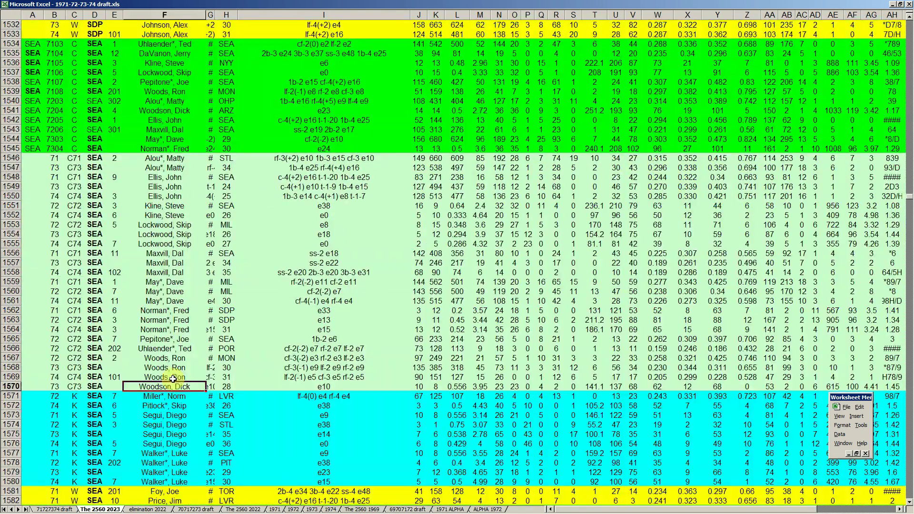
key(Page_Down)
key(Page_Down)
key(Page_Down)
key(Page_Down)
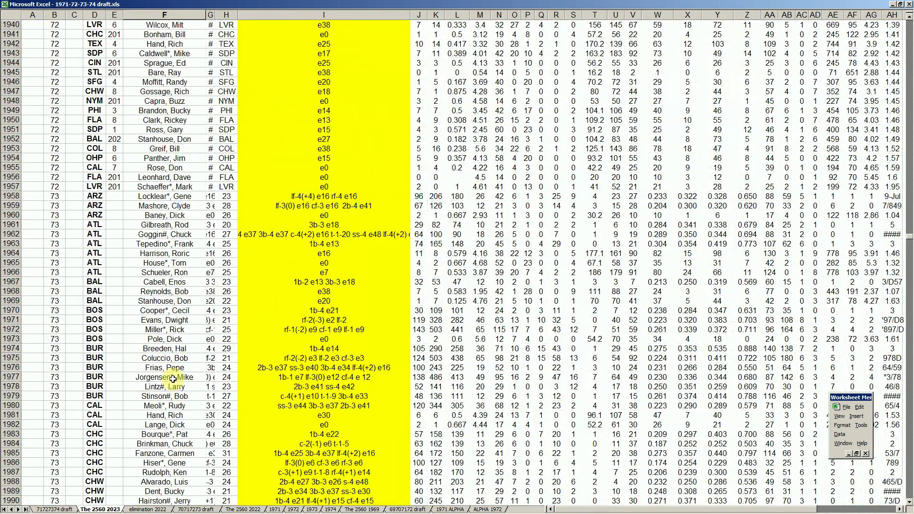
scroll(172, 379, down, 14)
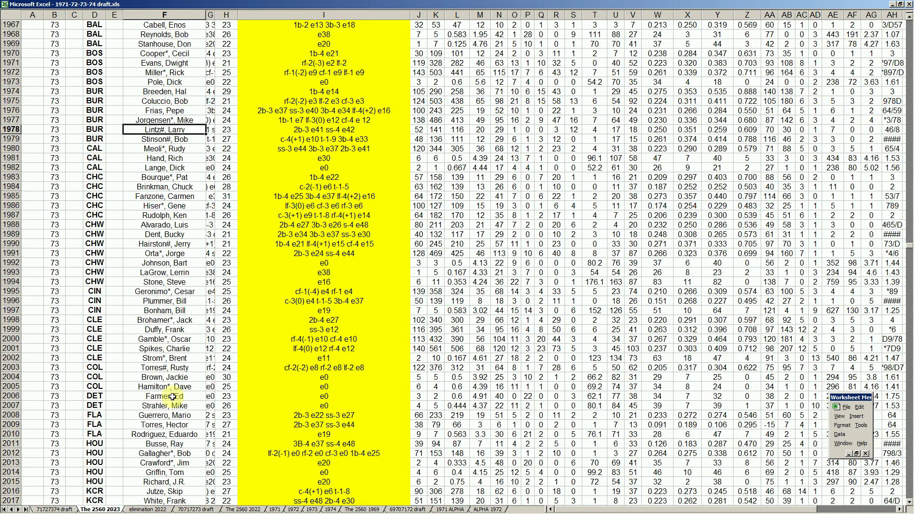
scroll(172, 350, down, 5)
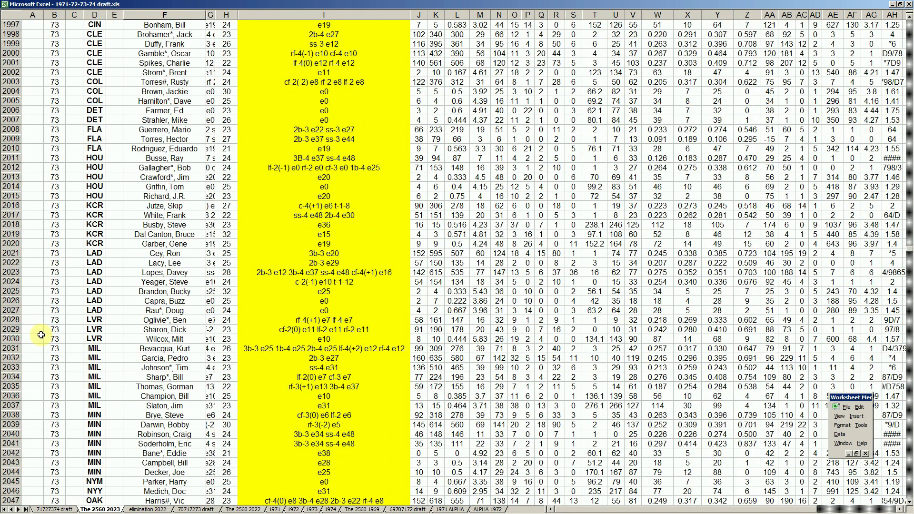
drag(15, 319, 14, 339)
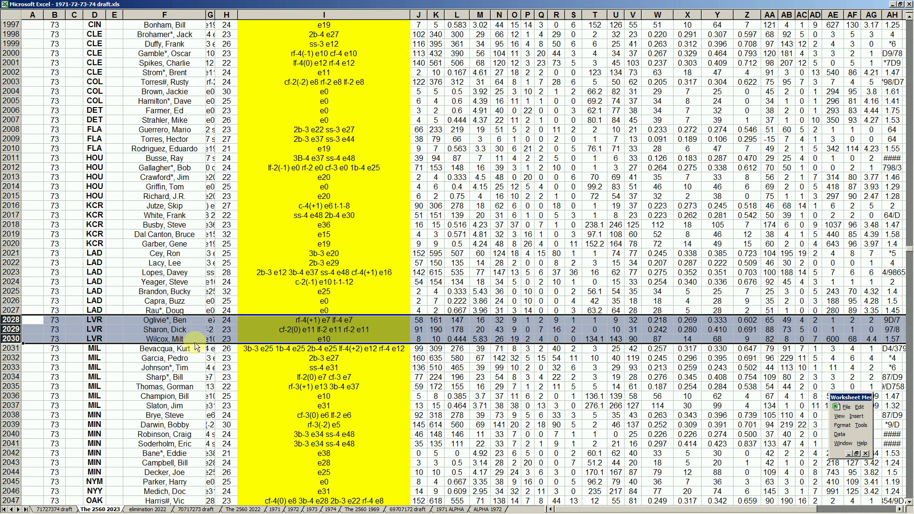
click(91, 330)
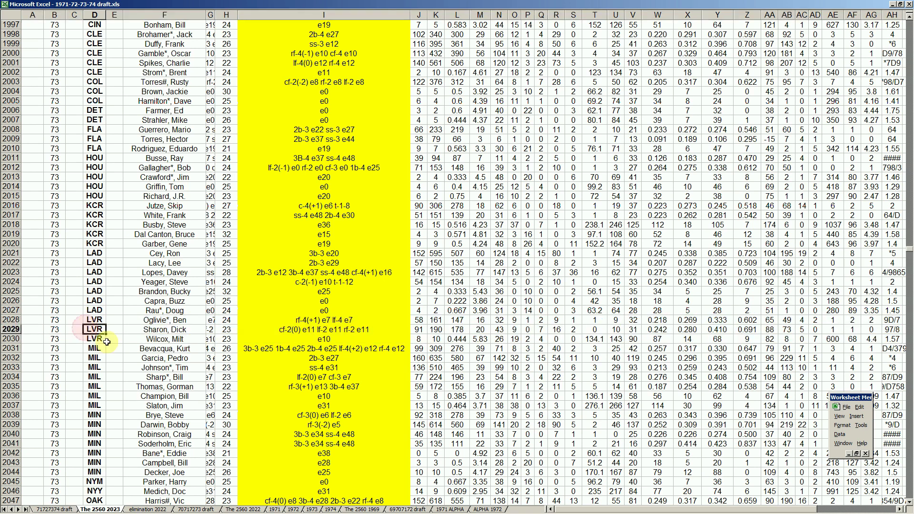
Step: Find the 74-season LVR players further down the list and highlight rows 2218 to 2223
key(Page_Down)
key(Page_Down)
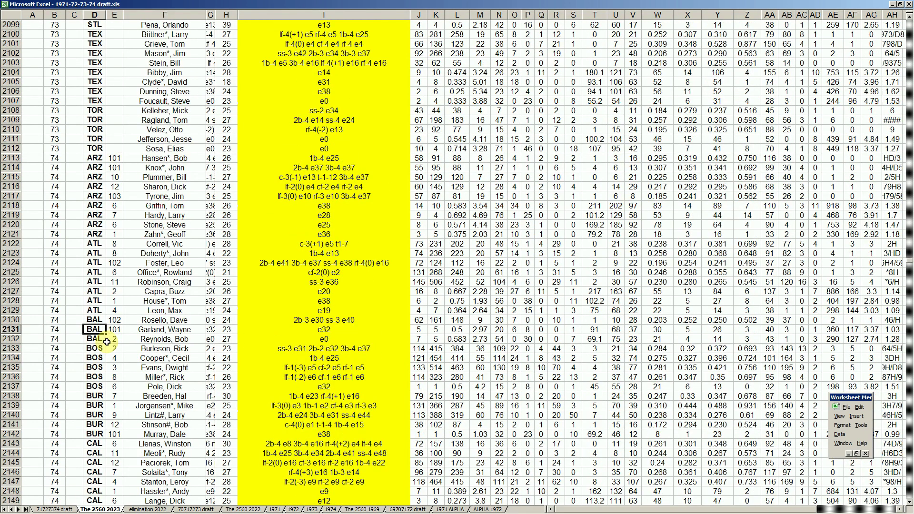
scroll(107, 342, down, 20)
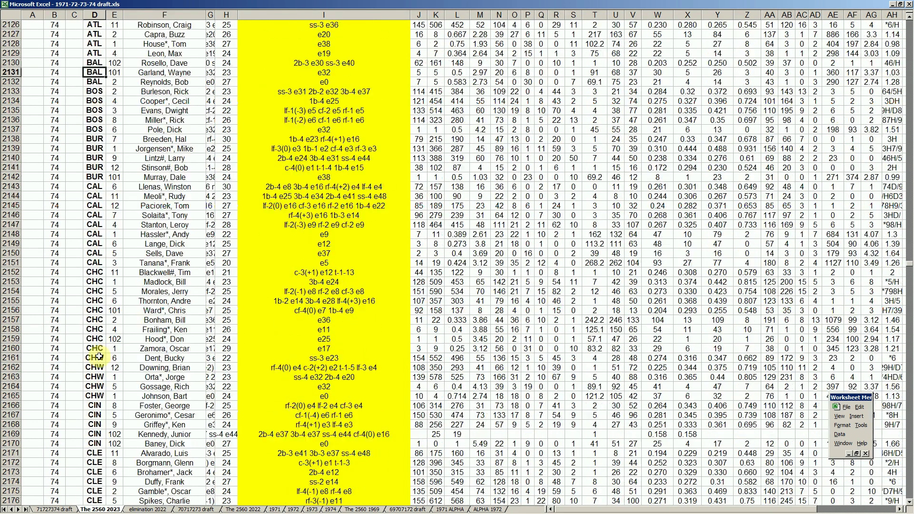
scroll(99, 360, down, 13)
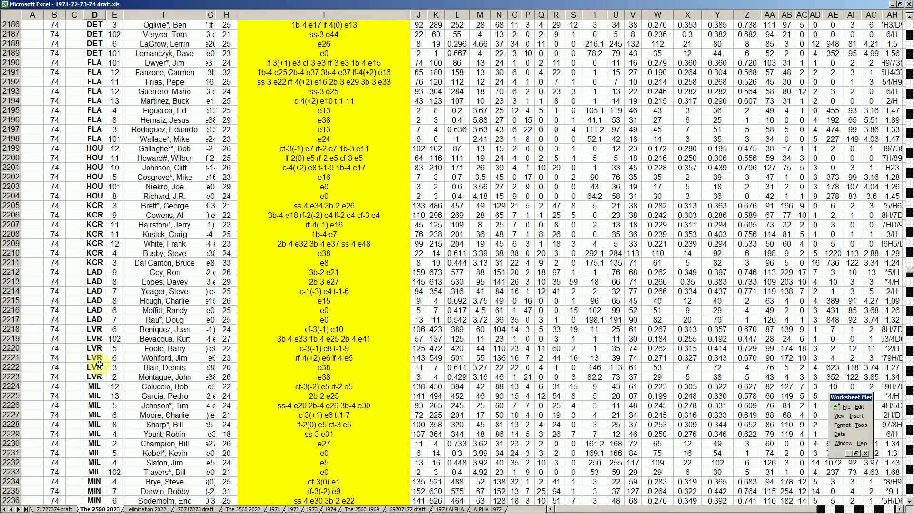
scroll(99, 355, up, 2)
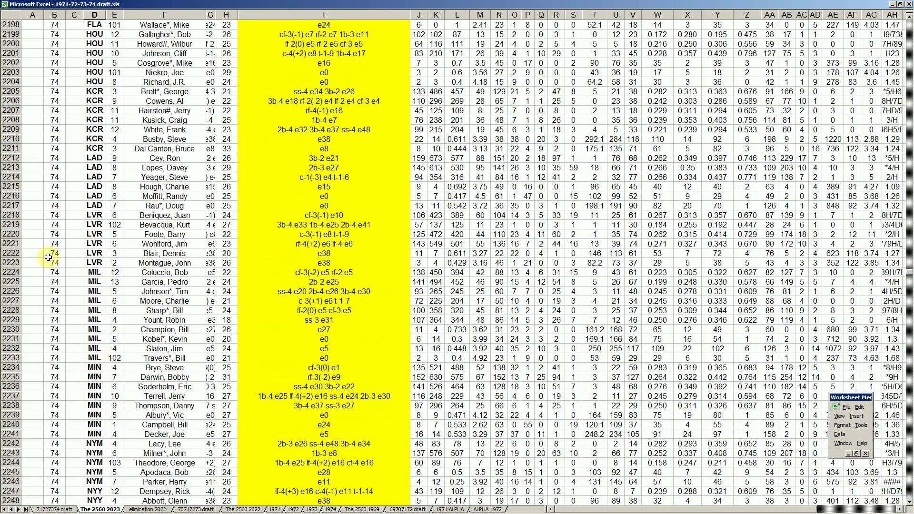
drag(13, 215, 13, 264)
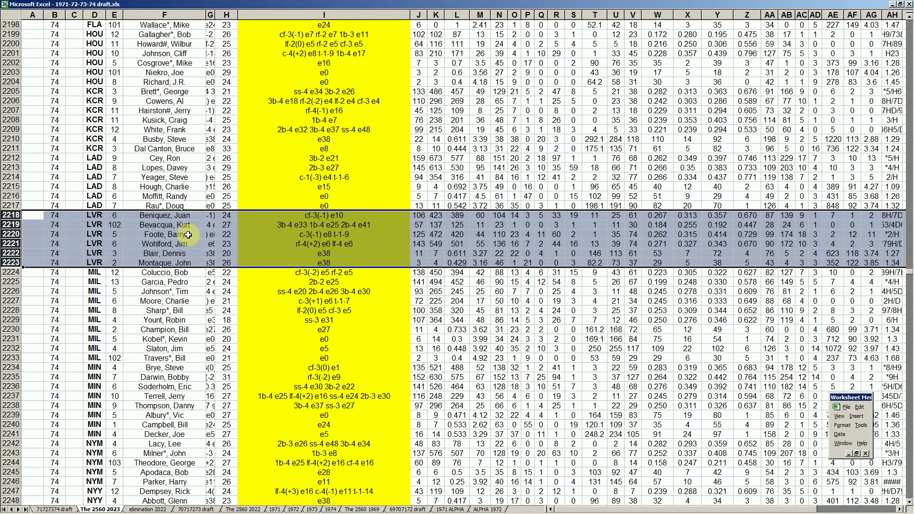
Step: Examine the individual 74-season LVR players in rows 2218 to 2221
click(183, 242)
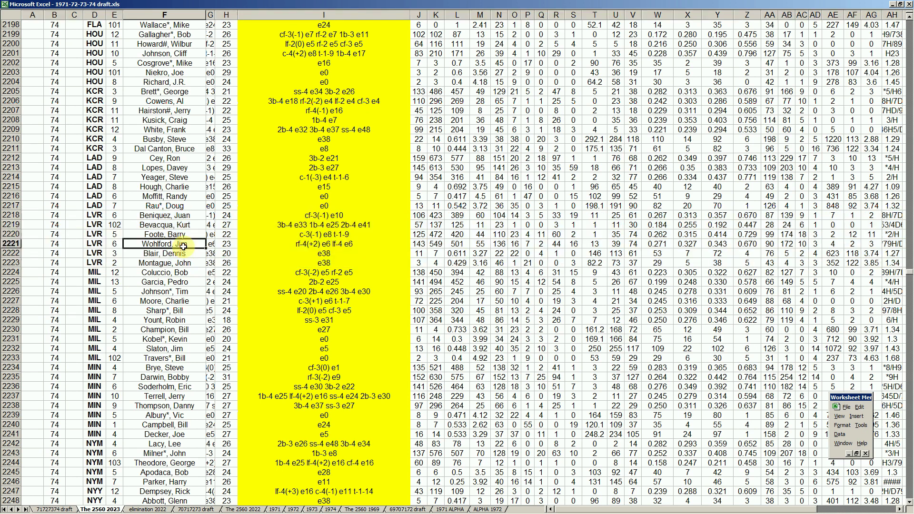
click(191, 229)
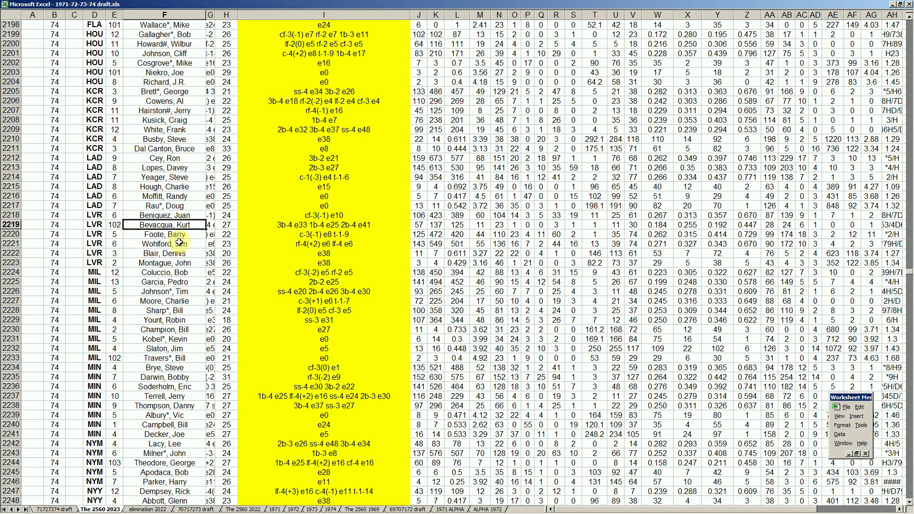
click(185, 238)
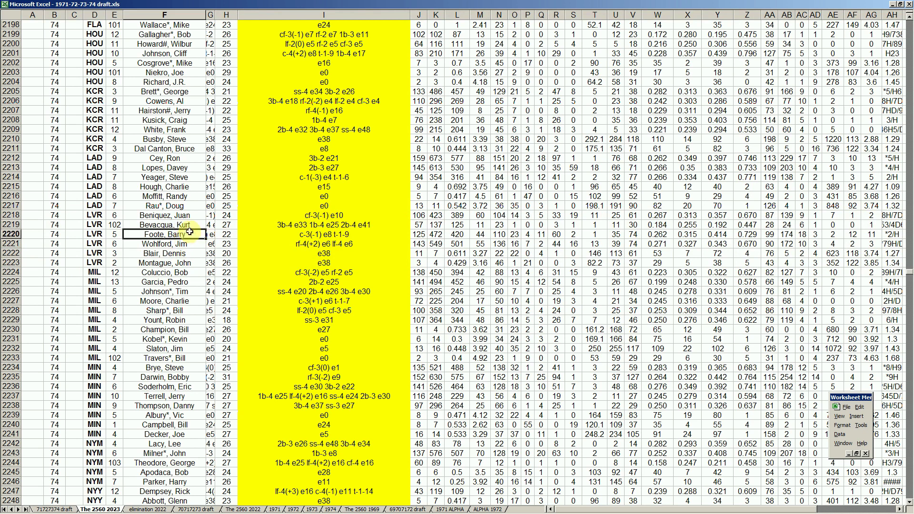
key(Up)
key(Up)
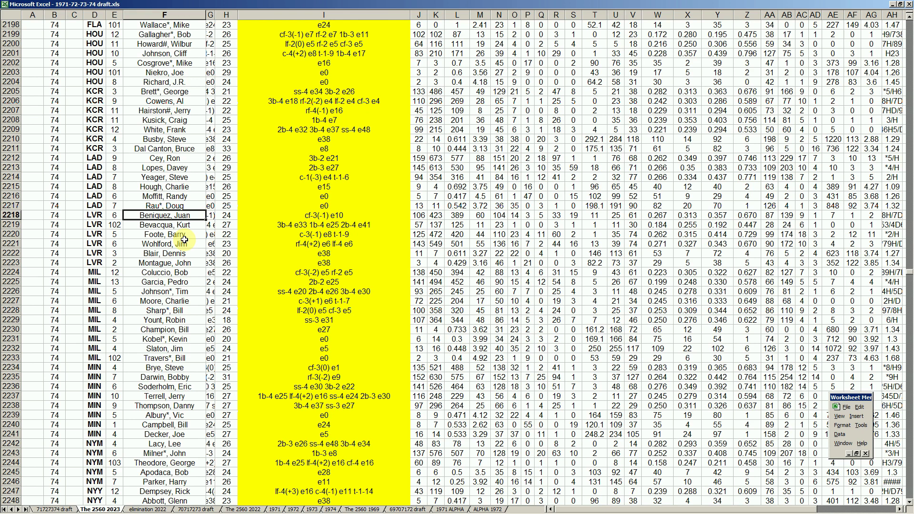
click(173, 248)
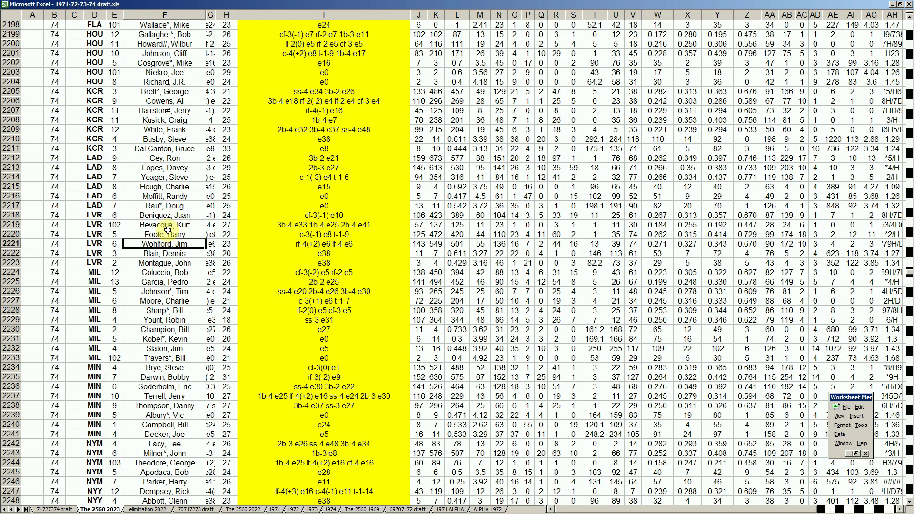
click(169, 234)
Step: Return to the colour-coded LVR group and check the 71 season in cyan row 956
key(Page_Up)
key(Page_Up)
key(Page_Up)
key(Page_Up)
key(Page_Up)
key(Page_Up)
key(Page_Up)
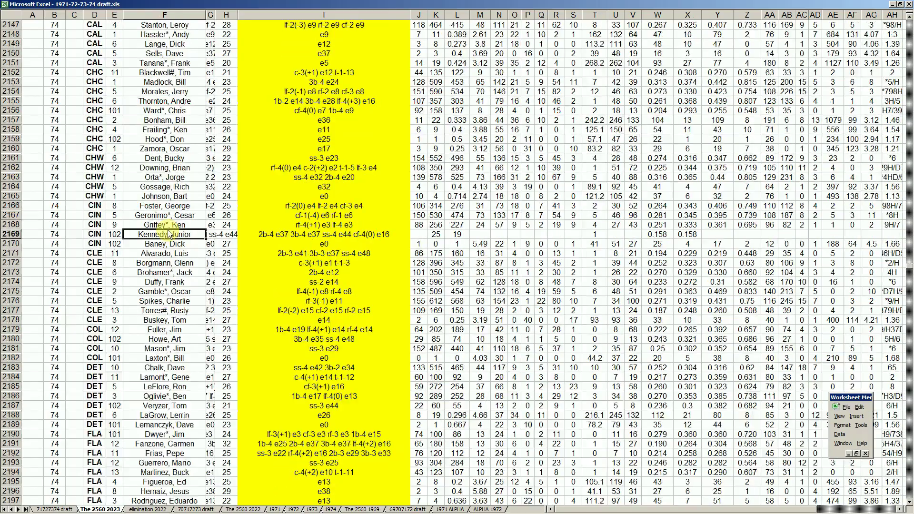
key(Page_Up)
key(Page_Up)
key(Page_Up)
key(Page_Up)
key(Page_Up)
key(Page_Up)
key(Page_Up)
key(Page_Up)
key(Page_Up)
key(Page_Up)
key(Page_Up)
key(Page_Up)
key(Page_Up)
key(Page_Up)
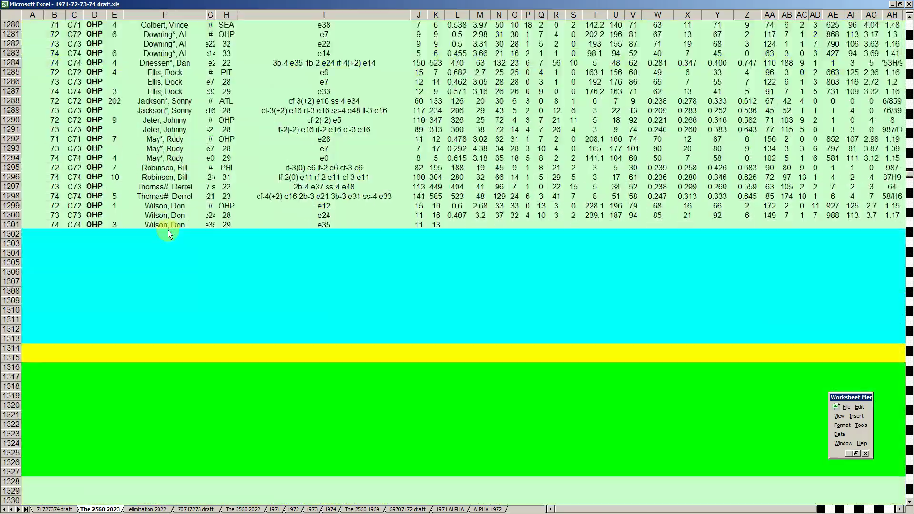
key(Page_Up)
key(Page_Up)
key(Page_Up)
key(Page_Up)
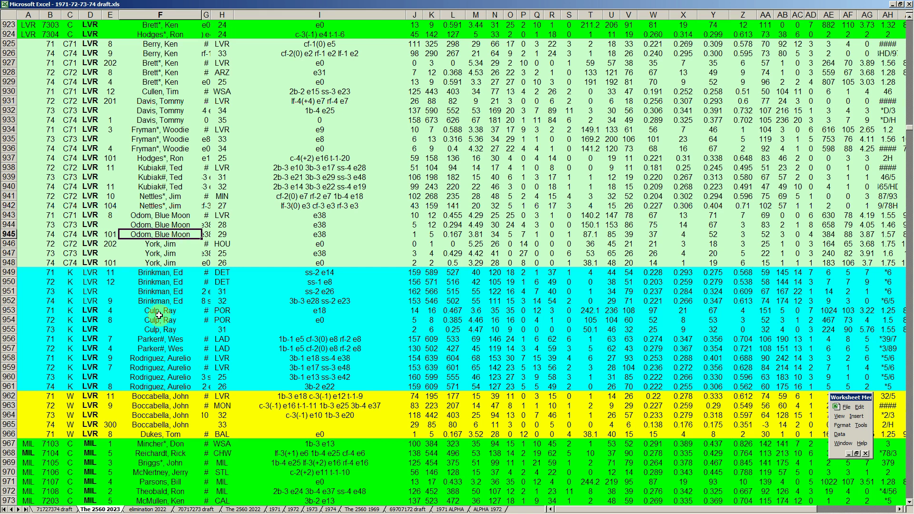
click(153, 338)
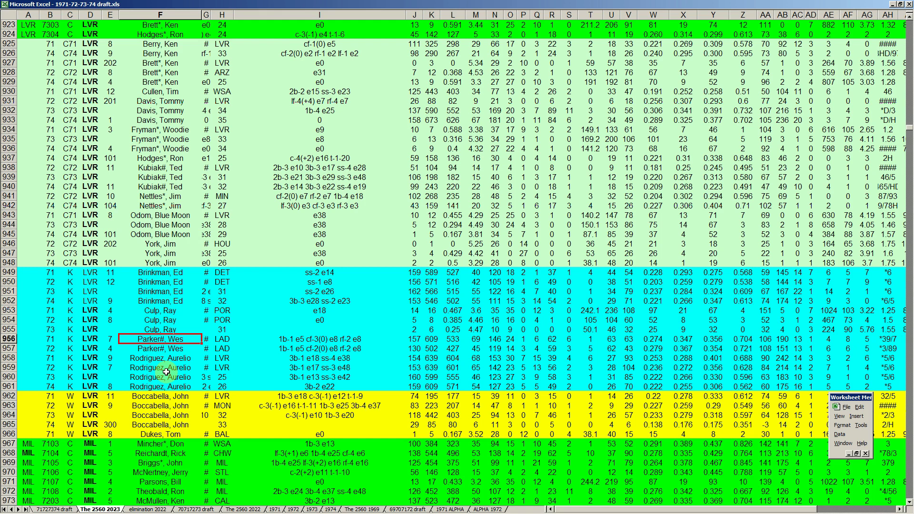
Step: Look over the MIL team's bright green draft slots in rows 967 to 978, including slot 7106
scroll(166, 372, down, 7)
scroll(165, 372, down, 1)
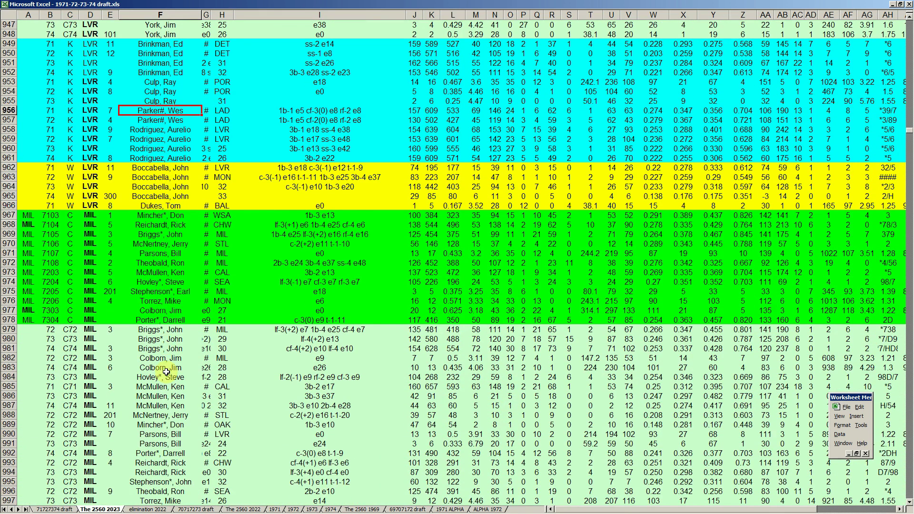
click(163, 245)
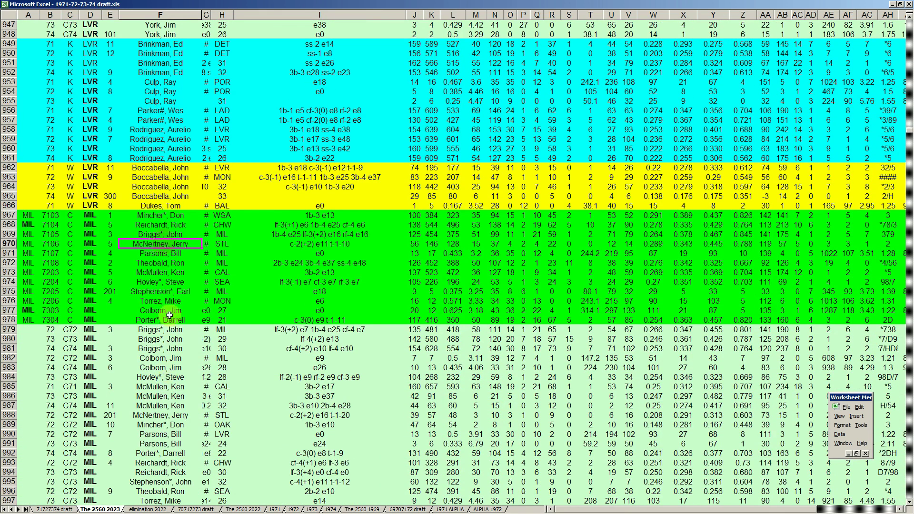
Step: Switch to the CAROUSEL 71-74 2023.xls workbook and highlight the MIL players' season cells F205 to I216
click(126, 509)
click(88, 366)
scroll(113, 359, down, 5)
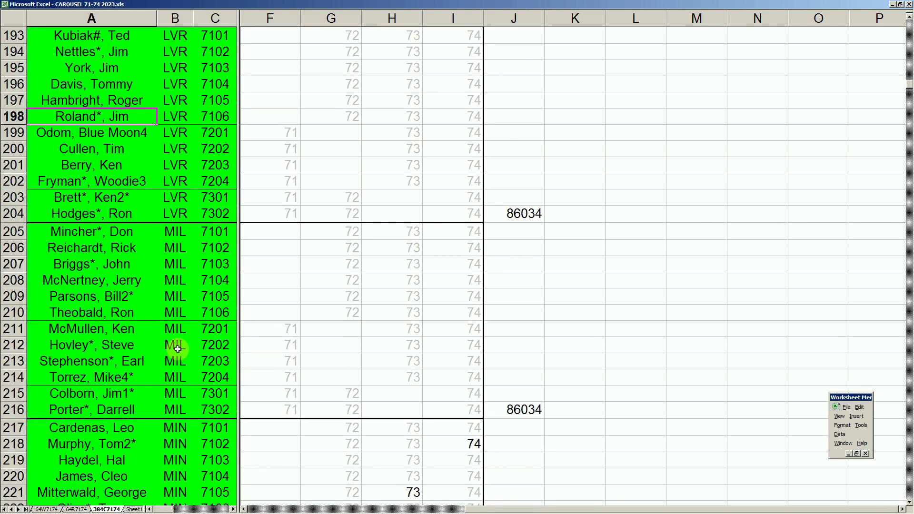
drag(270, 232, 445, 409)
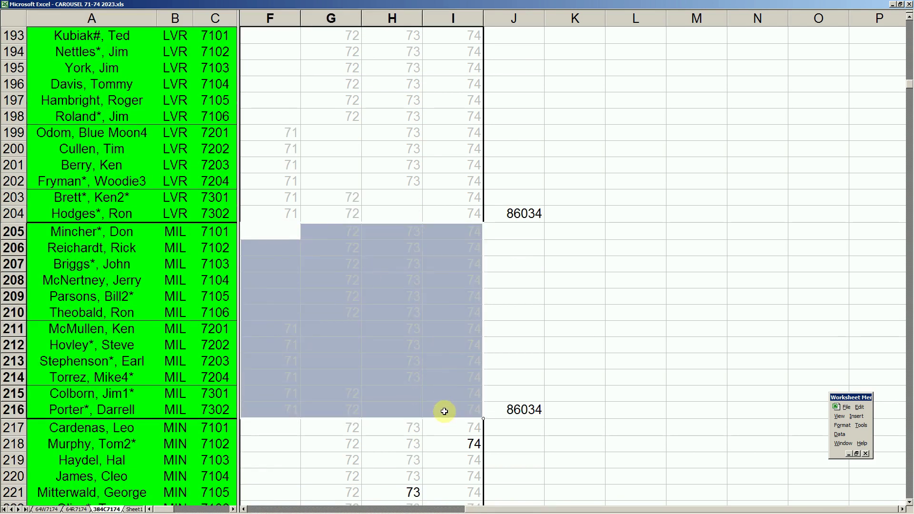
click(406, 358)
mouse_move(233, 511)
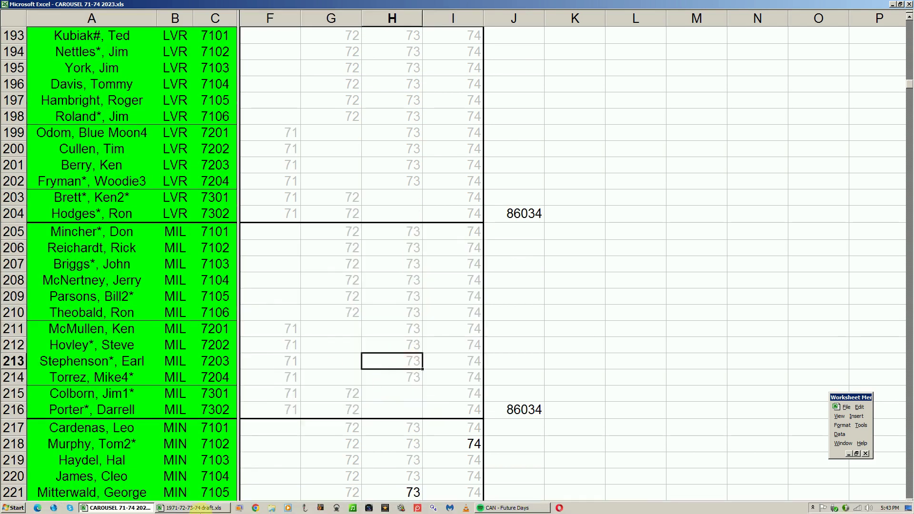
click(189, 508)
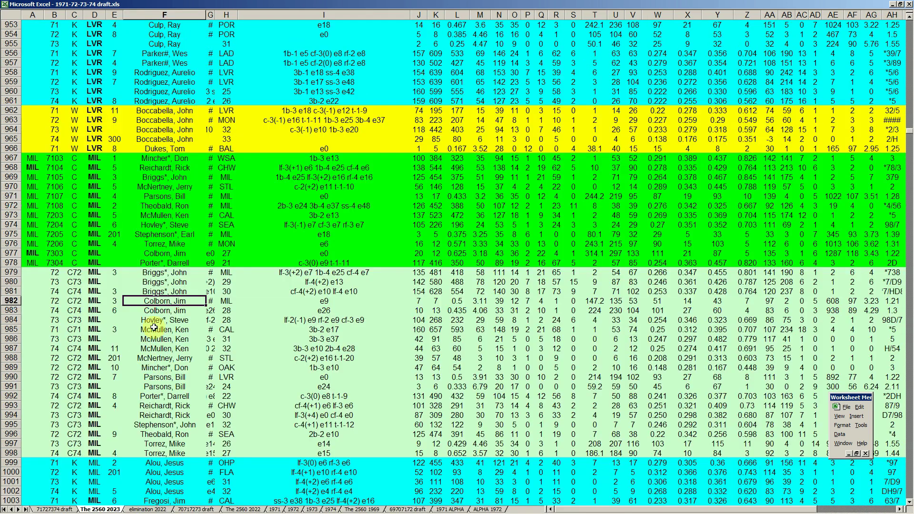
click(174, 358)
scroll(175, 356, down, 3)
scroll(175, 356, down, 3)
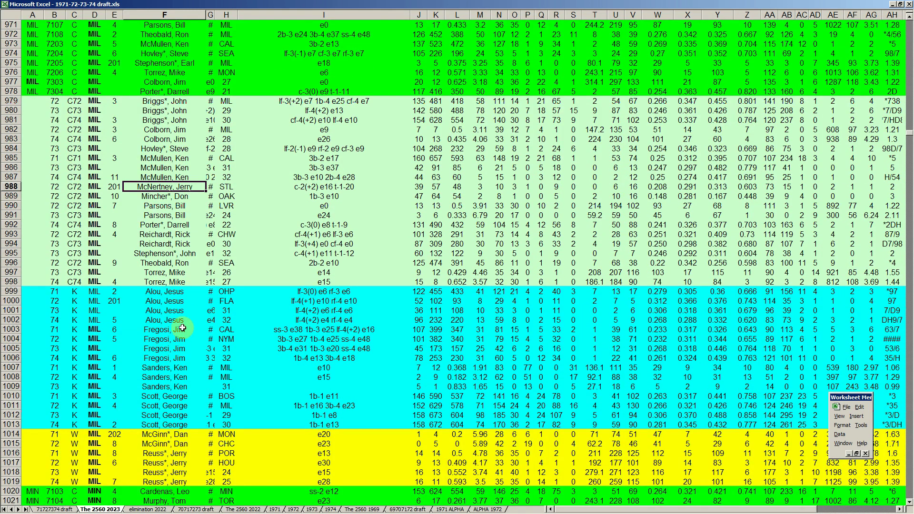
Step: Examine the MIL first baseman's seasons in cyan rows 1010 to 1013, including the column W statistic in row 1012
click(180, 398)
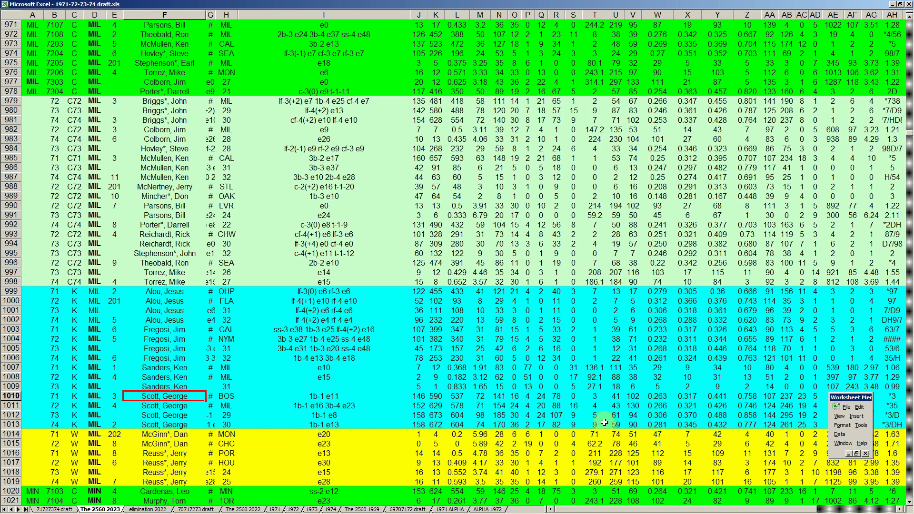
click(665, 417)
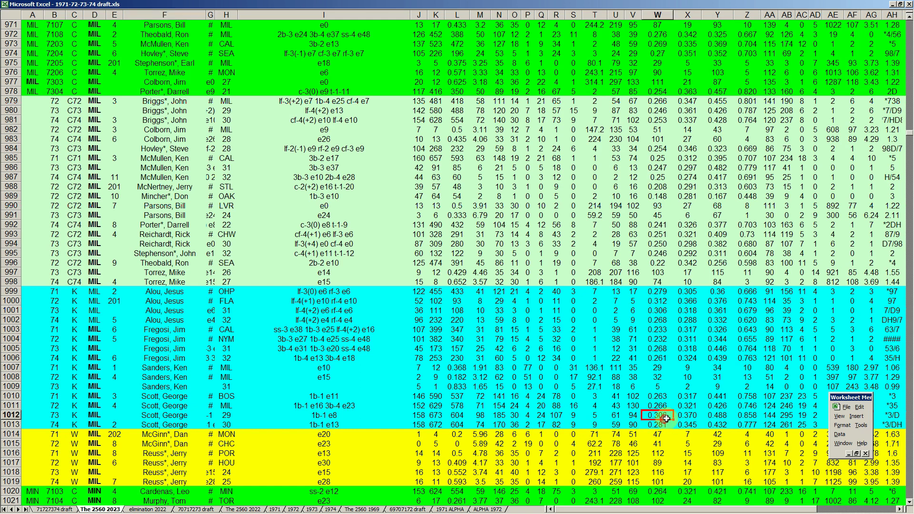
click(201, 418)
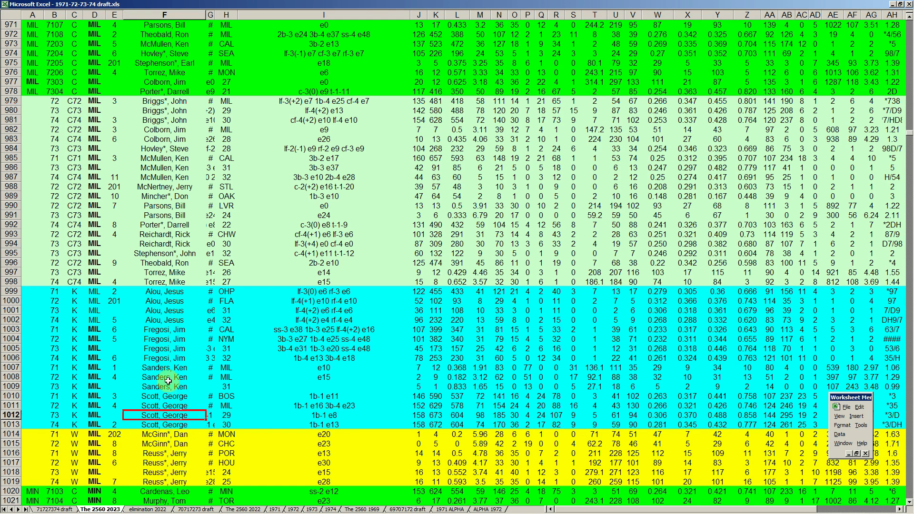
Step: Look over the MIL players' seasons in cyan rows 1004 to 1007
click(183, 349)
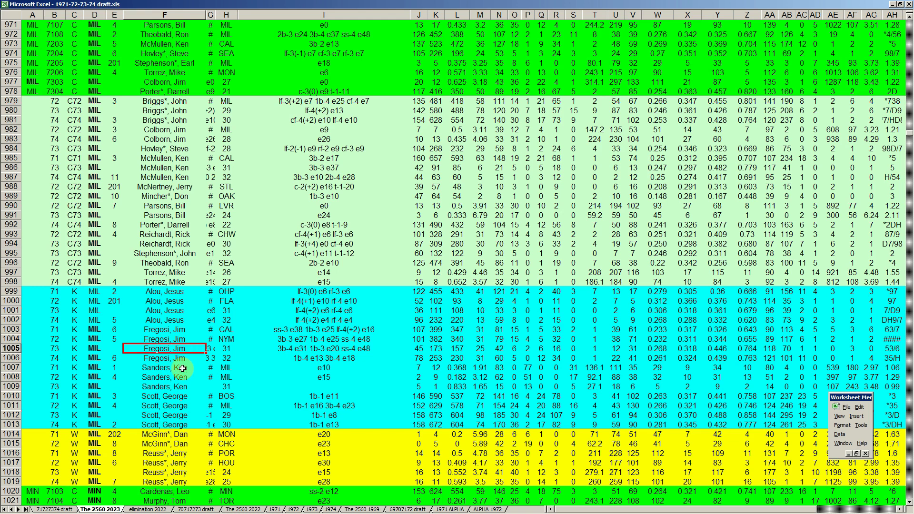
click(182, 369)
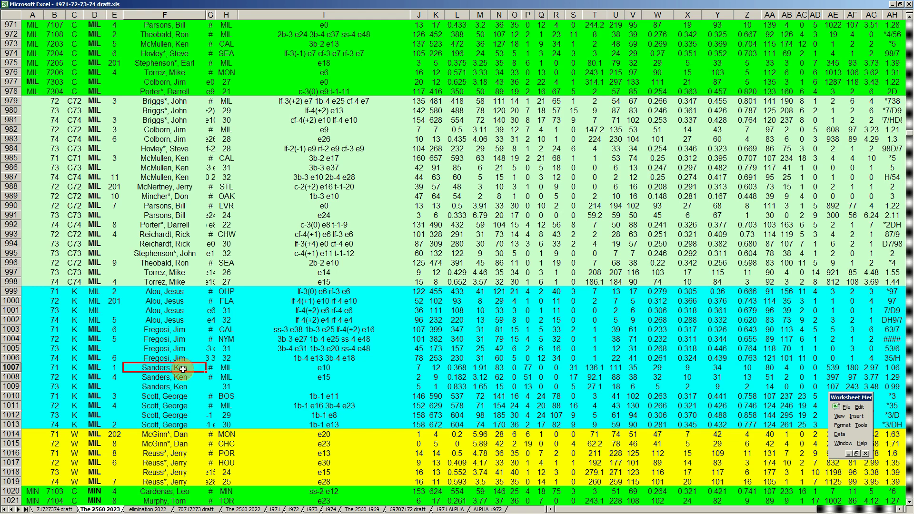
click(181, 339)
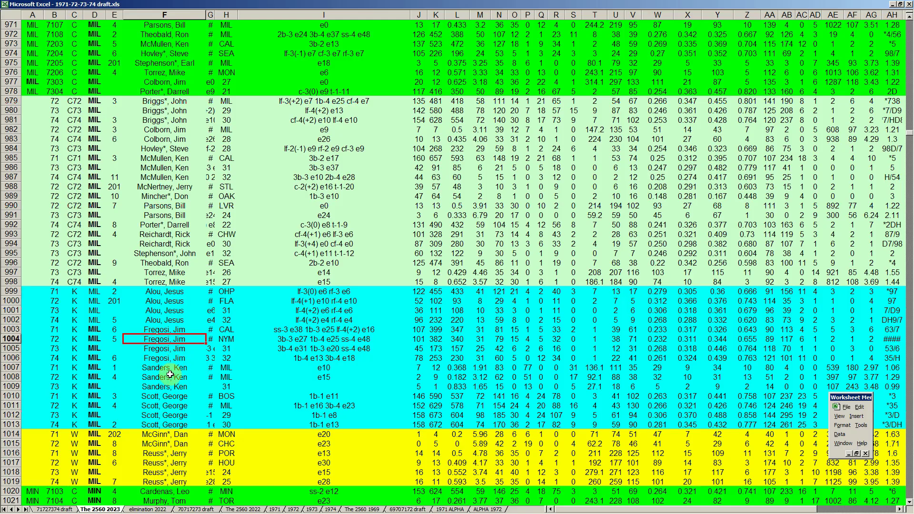
Step: Find the MIL team's 1973 players in the section with the yellow column I and highlight rows 2031 to 2037
click(72, 368)
key(Page_Down)
key(Page_Down)
key(Page_Down)
key(Page_Down)
key(Page_Down)
key(Page_Down)
key(Page_Down)
key(Page_Down)
key(Page_Down)
key(Page_Down)
key(Page_Down)
key(Page_Down)
key(Page_Down)
key(Page_Down)
key(Page_Down)
key(Page_Down)
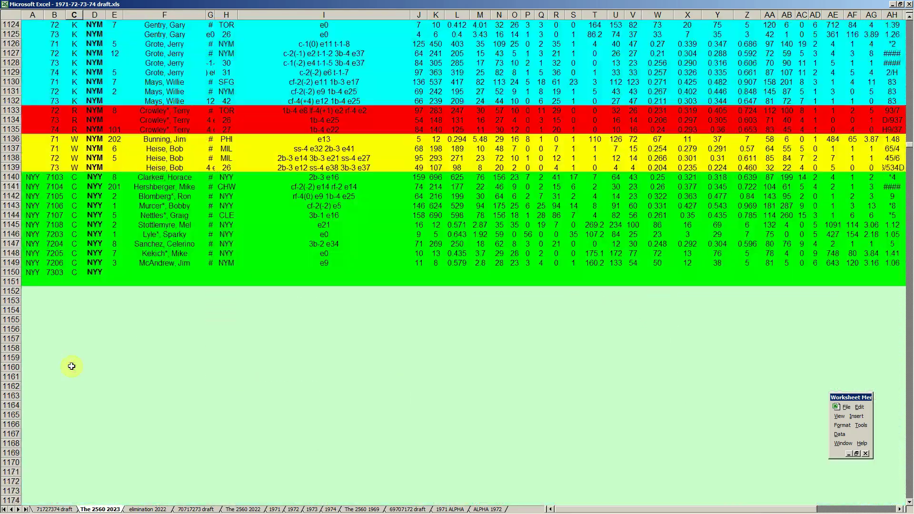
key(Page_Down)
key(Page_Down)
key(Page_Down)
key(Page_Down)
key(Page_Down)
key(Page_Down)
key(Page_Down)
key(Page_Down)
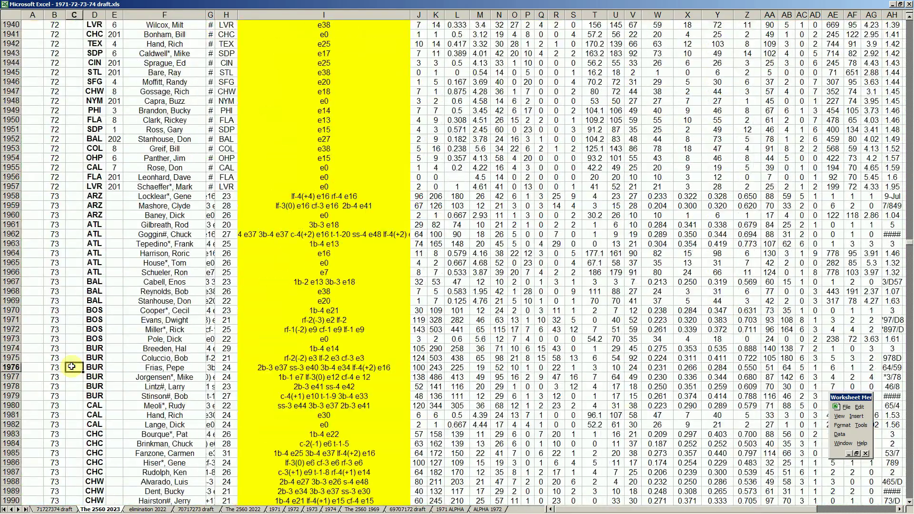
key(Page_Up)
key(Page_Up)
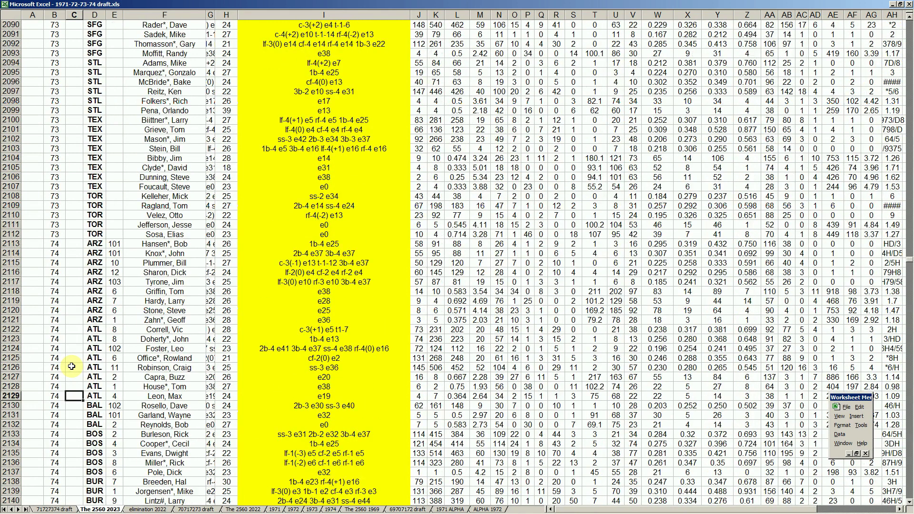
key(Page_Up)
scroll(71, 367, up, 6)
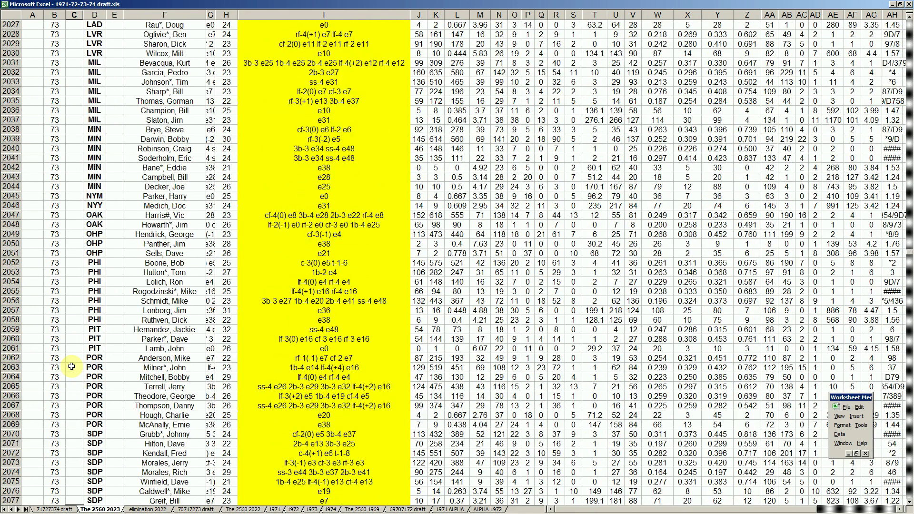
drag(12, 120, 14, 178)
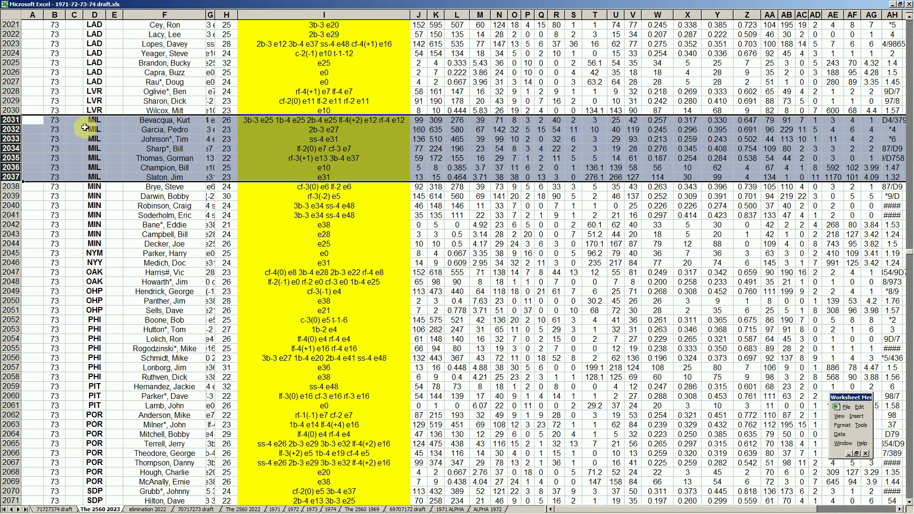
Step: Examine the MIL second baseman in row 2032, the group in rows 2031 to 2036, and the pitcher in row 2037
click(180, 130)
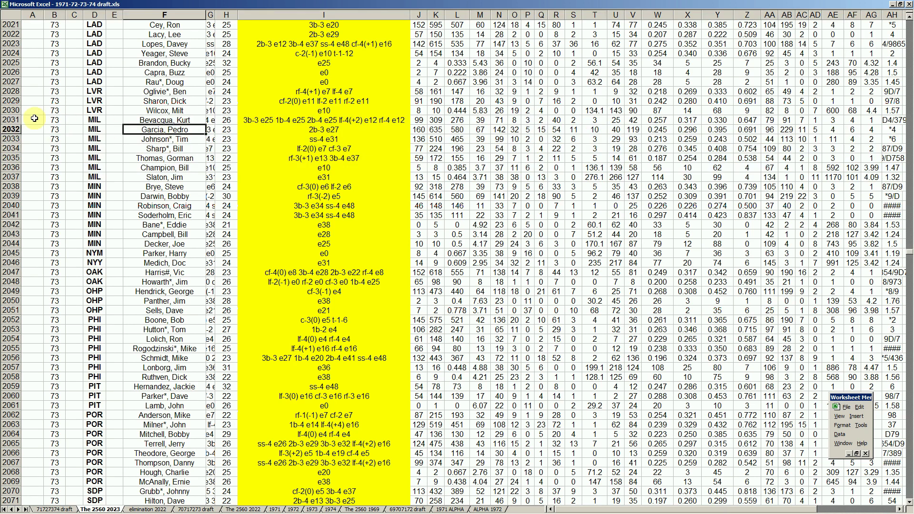
drag(15, 120, 21, 169)
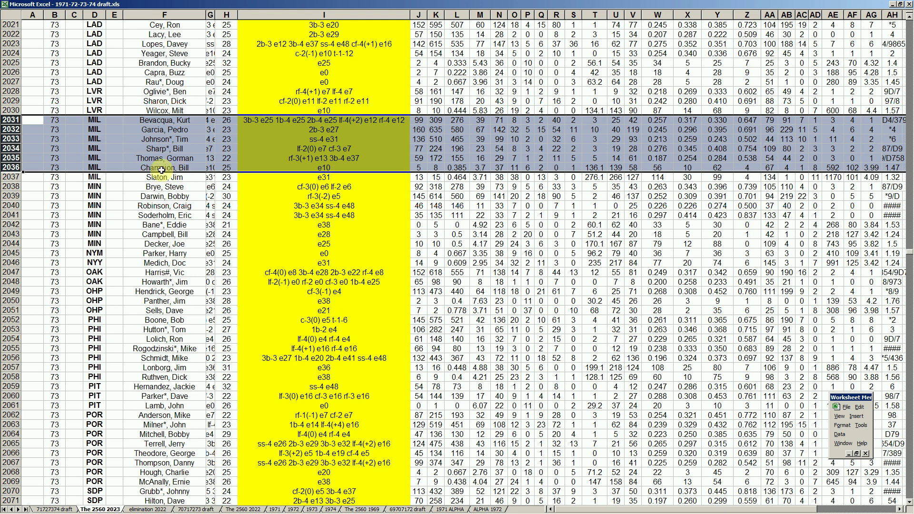
click(142, 177)
Step: Find the MIL team's 1974 players, highlight rows 2224 to 2233, and single out the shortstop in row 2229
key(Page_Down)
key(Page_Down)
key(Page_Down)
key(Page_Down)
scroll(136, 179, up, 6)
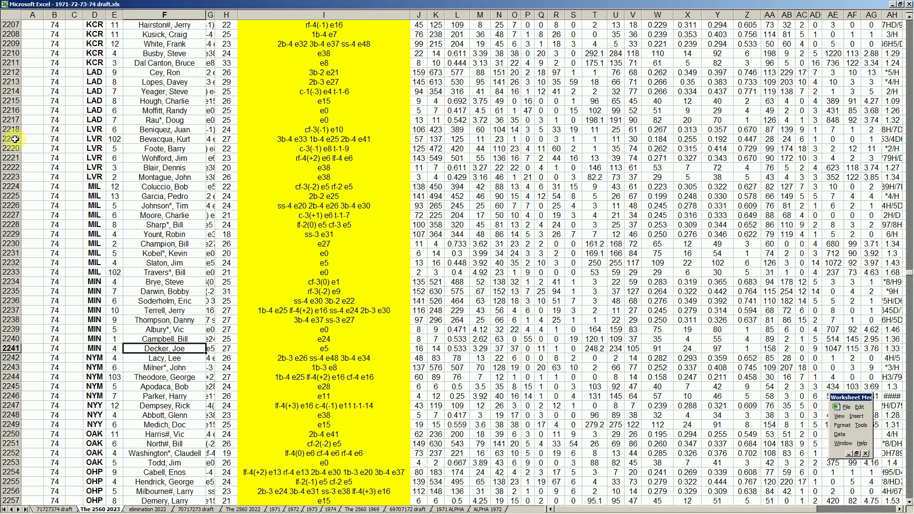
click(11, 139)
drag(14, 187, 15, 273)
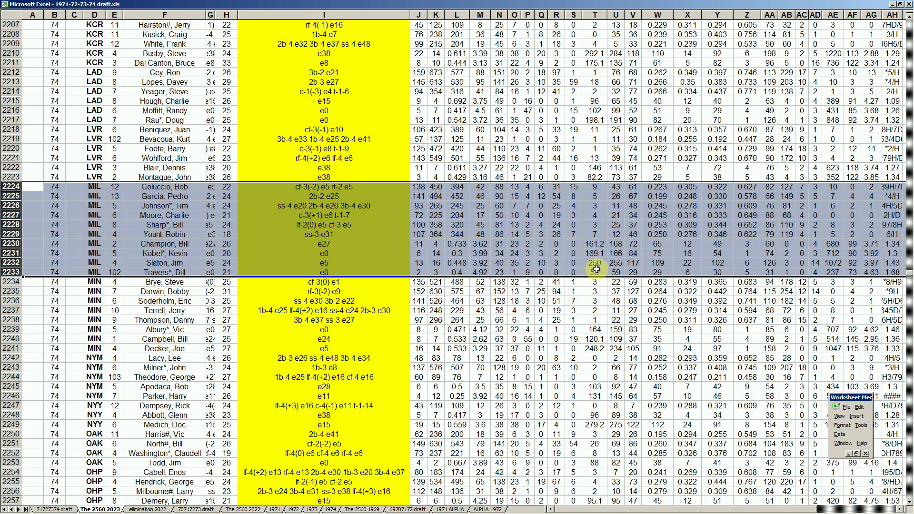
click(173, 233)
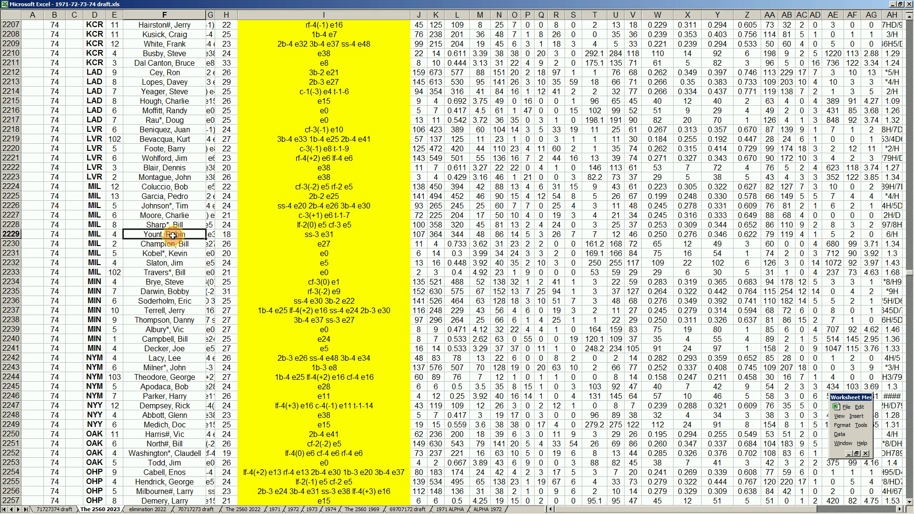
Step: Return to the MIN team's block and review its draft slots in rows 1020 to 1031 and the seasons below them
scroll(173, 236, up, 17)
scroll(173, 235, up, 20)
key(Page_Up)
key(Page_Up)
key(Page_Up)
key(Page_Up)
key(Page_Up)
key(Page_Up)
key(Page_Up)
key(Page_Up)
key(Page_Up)
key(Page_Up)
key(Page_Up)
key(Page_Up)
key(Page_Up)
key(Page_Up)
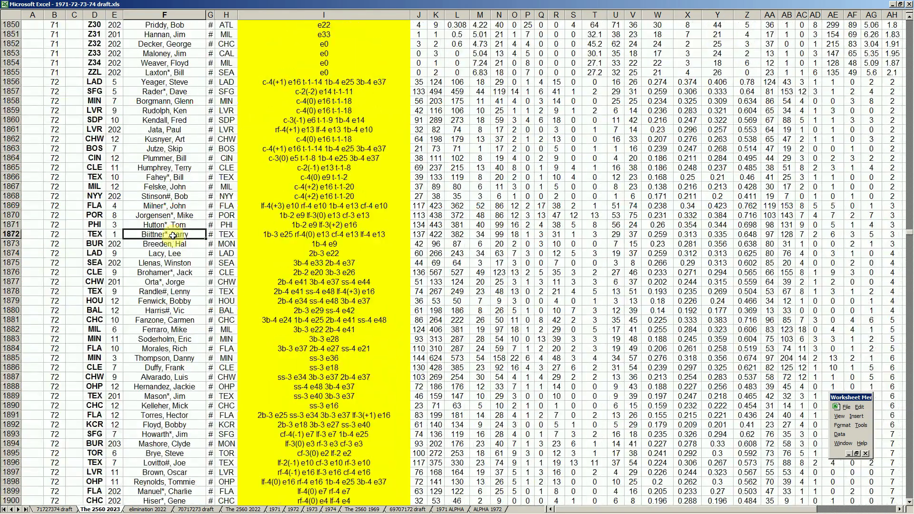
key(Page_Up)
key(Page_Up)
key(Page_Up)
key(Page_Up)
key(Page_Up)
key(Page_Up)
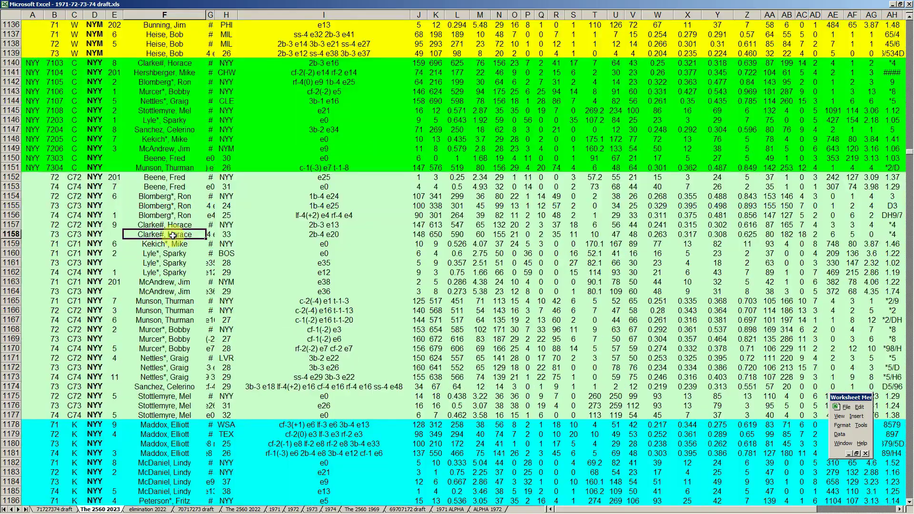
key(Page_Down)
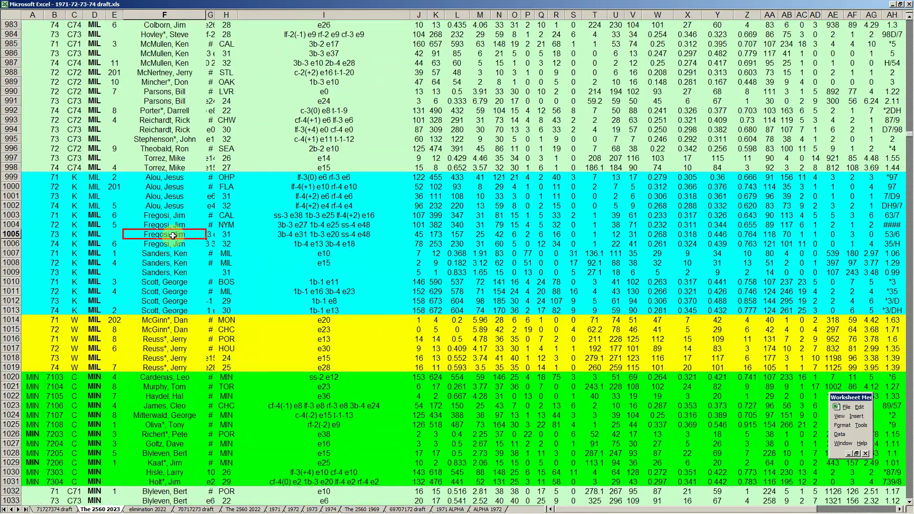
scroll(173, 236, down, 18)
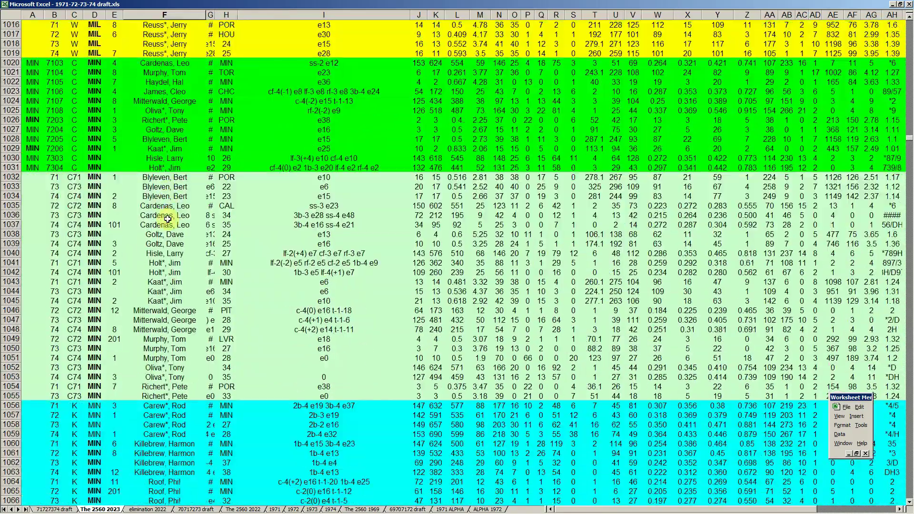
scroll(166, 208, down, 10)
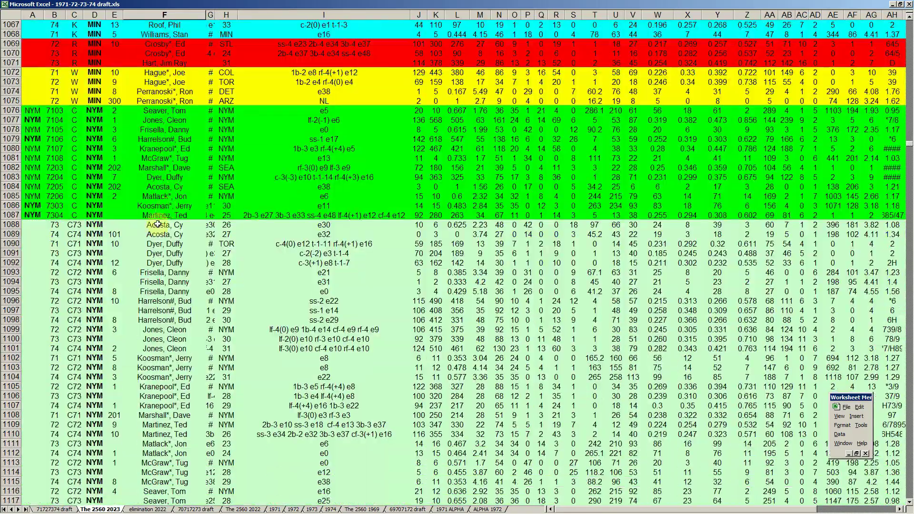
Step: Switch to the CAROUSEL 71-74 2023.xls workbook and check the MIN players' darker season cells I218 and H221
click(126, 508)
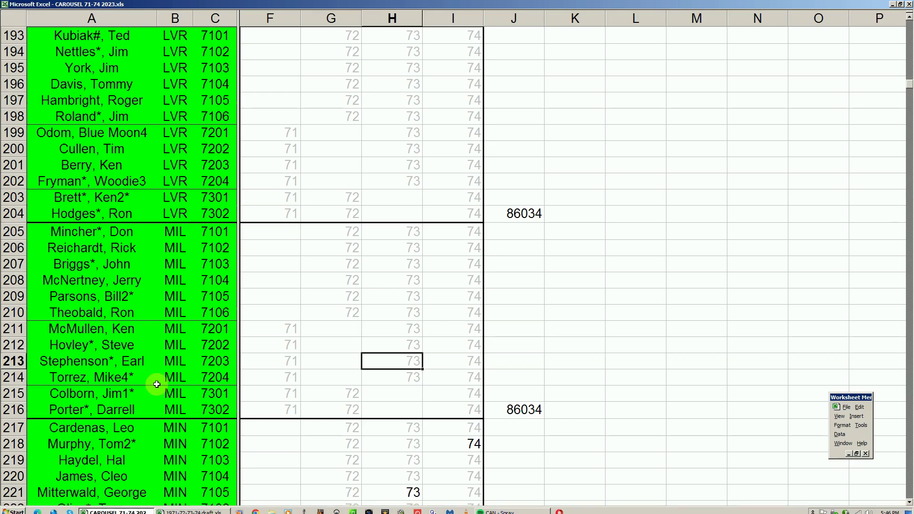
scroll(203, 373, down, 5)
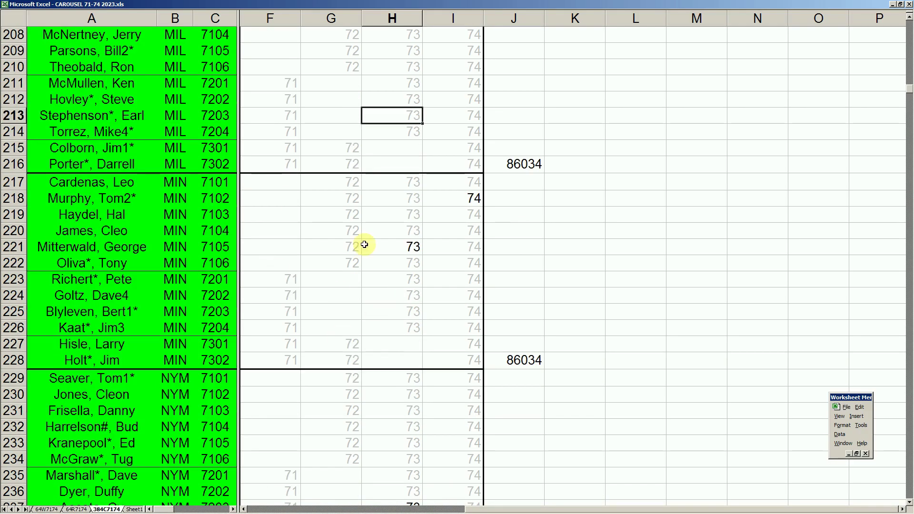
click(478, 201)
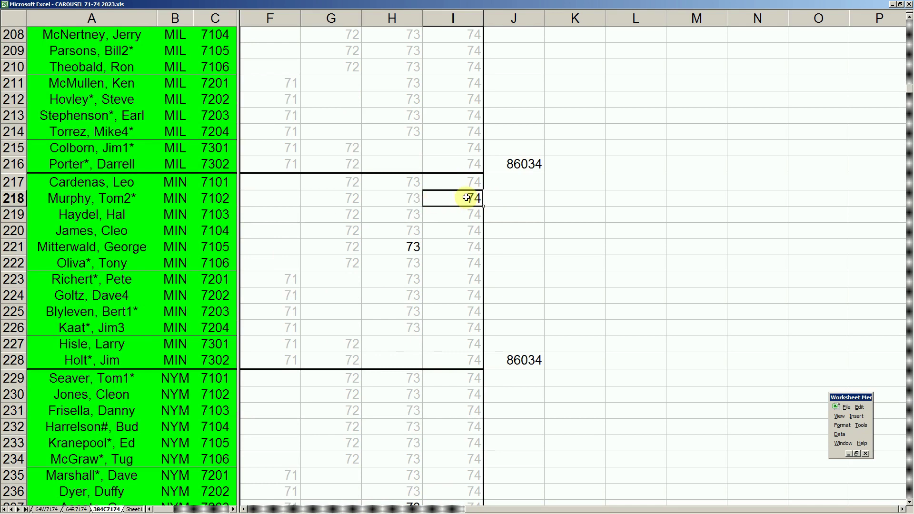
click(408, 248)
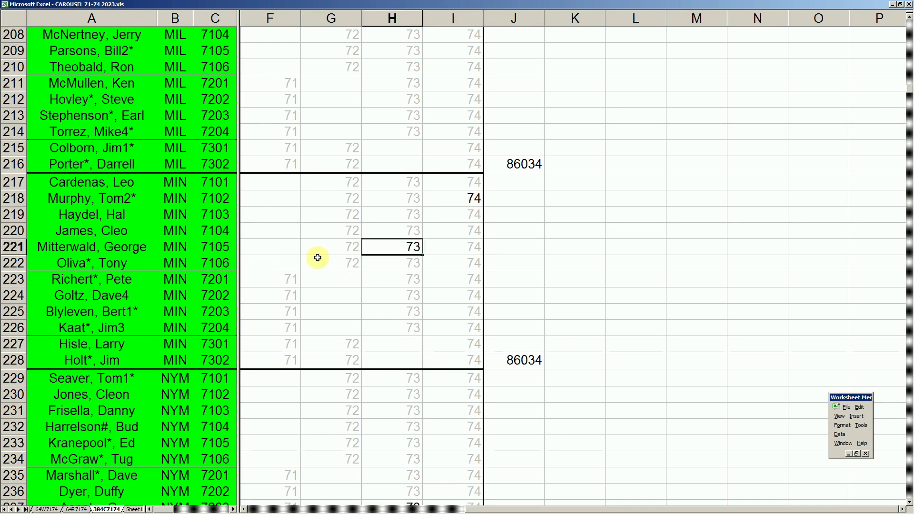
click(193, 508)
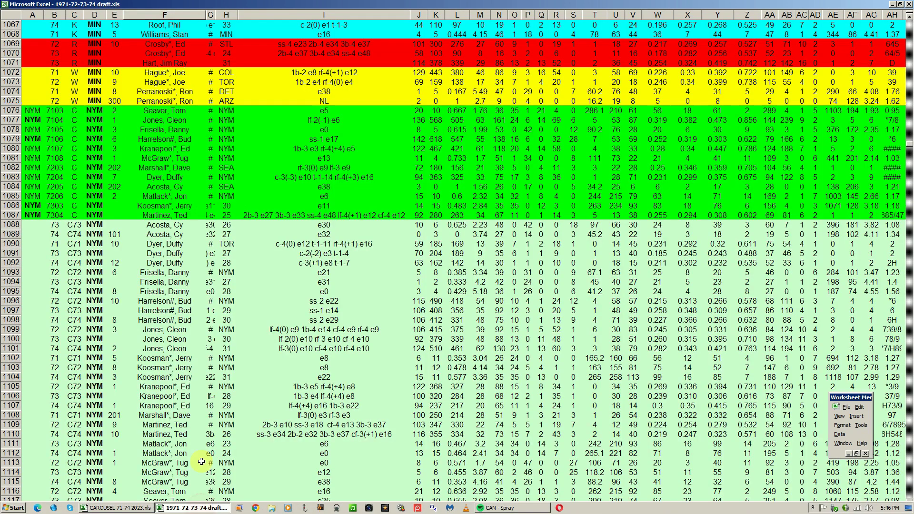
click(159, 339)
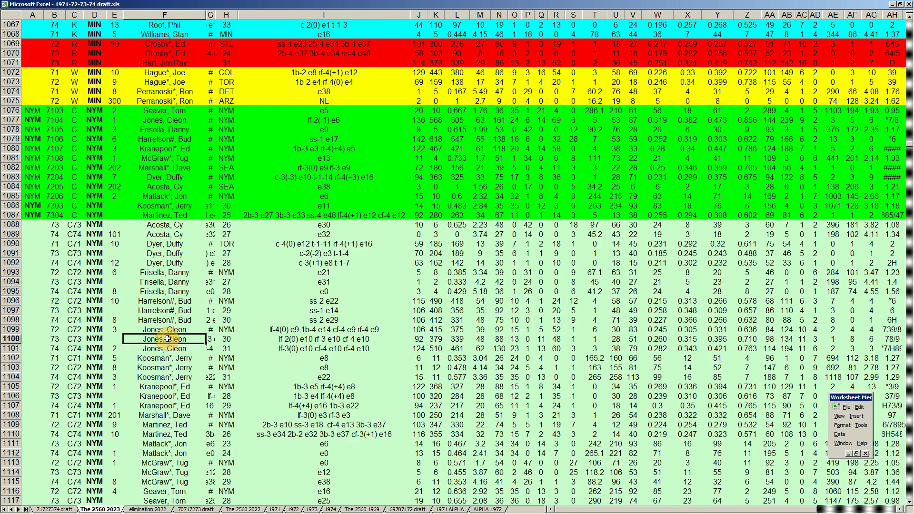
scroll(165, 341, down, 2)
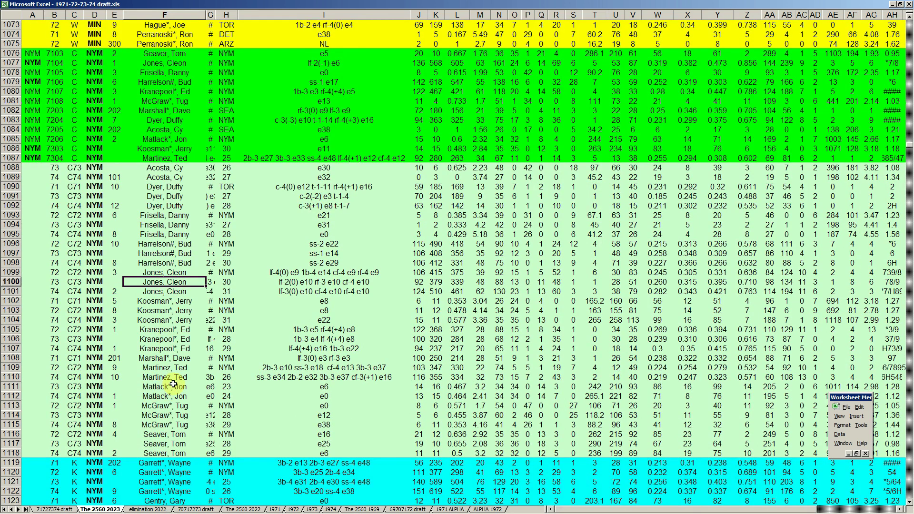
scroll(179, 351, up, 7)
scroll(192, 293, up, 10)
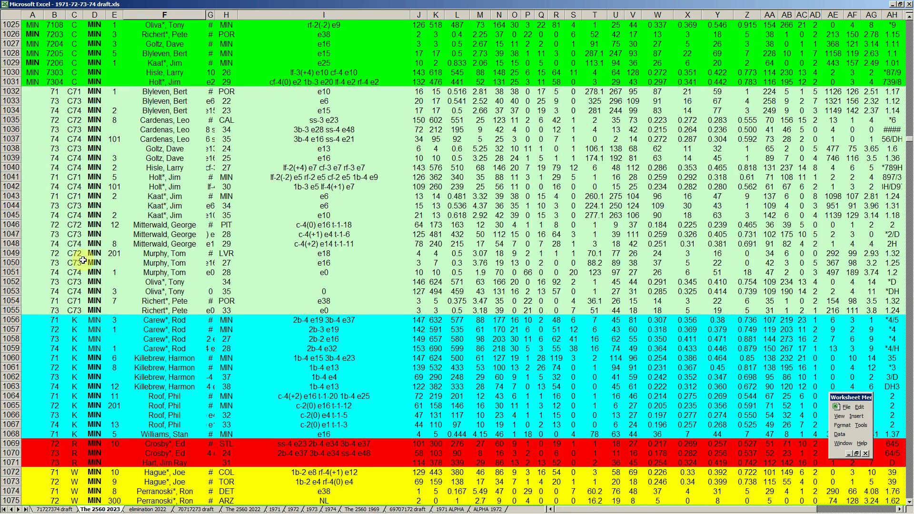
drag(11, 254, 13, 273)
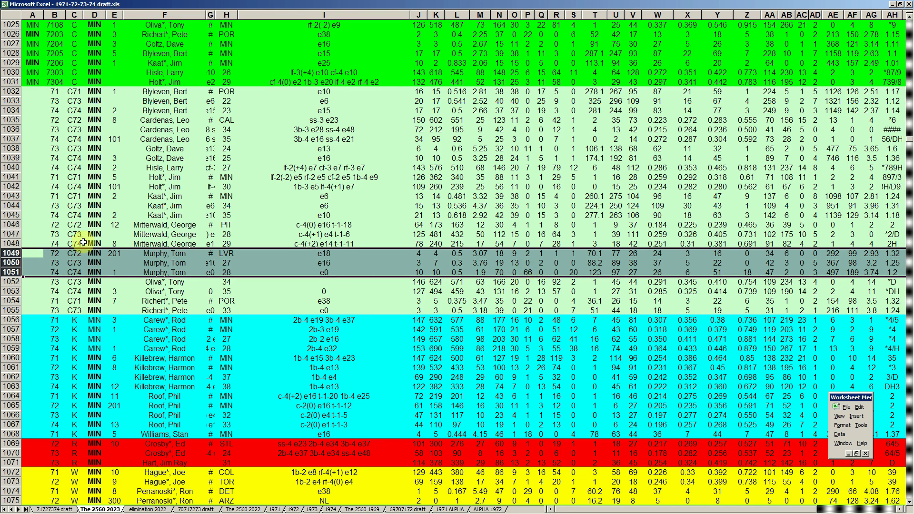
drag(9, 225, 12, 245)
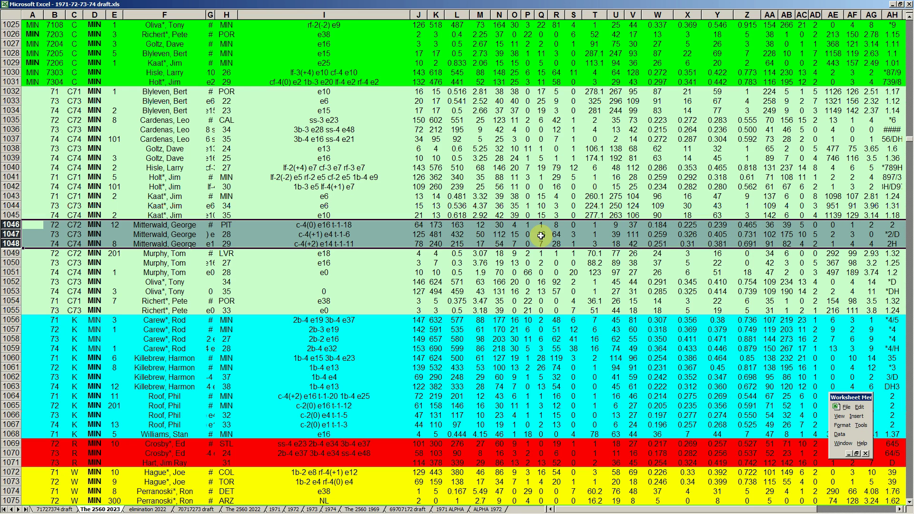
click(188, 293)
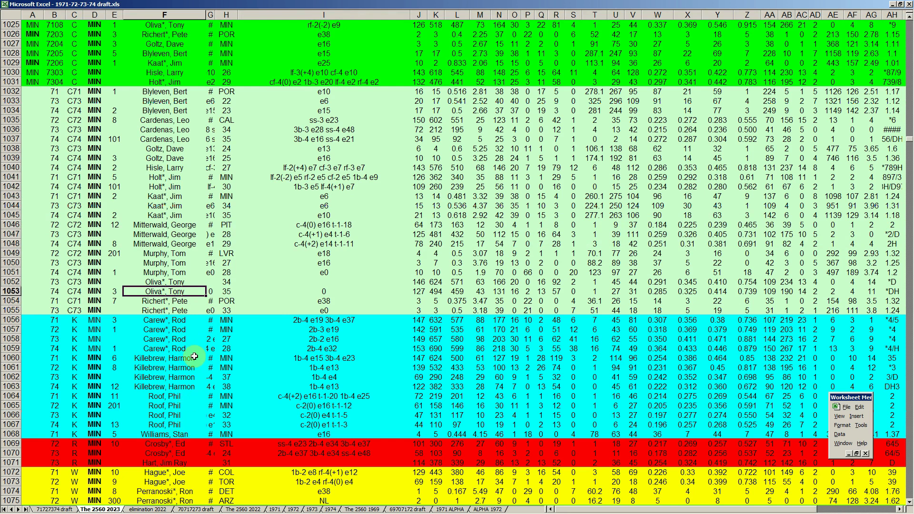
Step: Highlight the MIN second baseman's seasons in cyan rows 1056 to 1059 and examine cells W1058, W1059 and I1059
drag(15, 349, 13, 320)
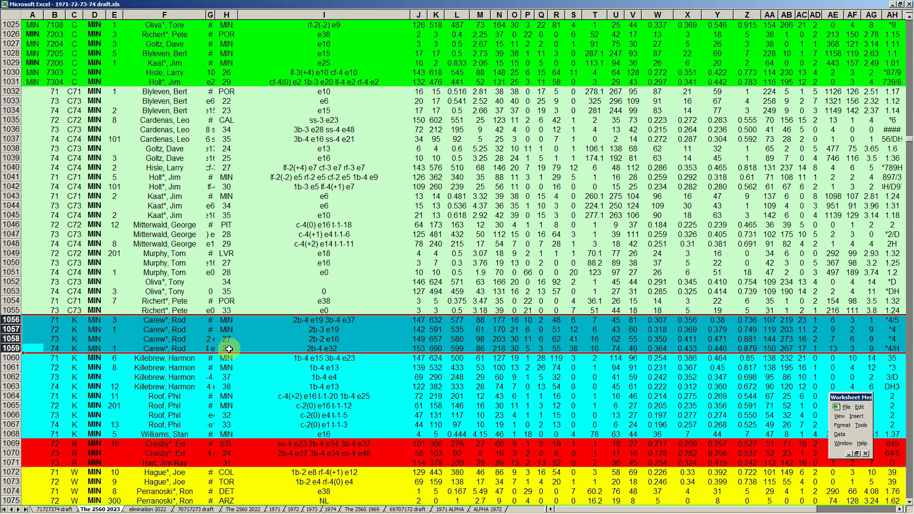
click(665, 340)
click(666, 349)
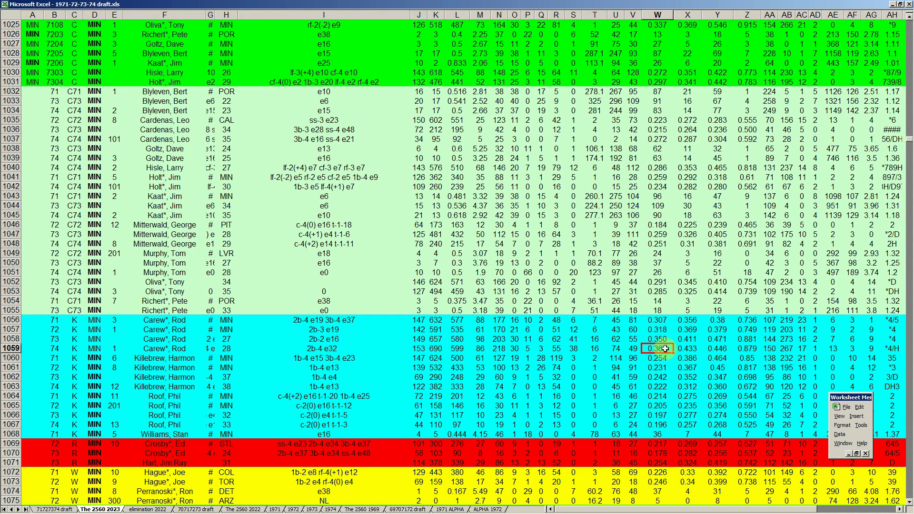
click(178, 349)
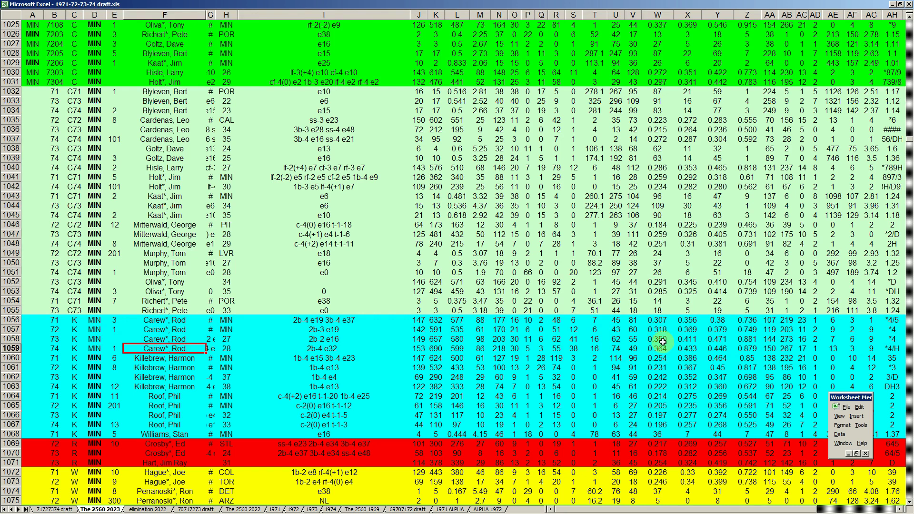
click(339, 348)
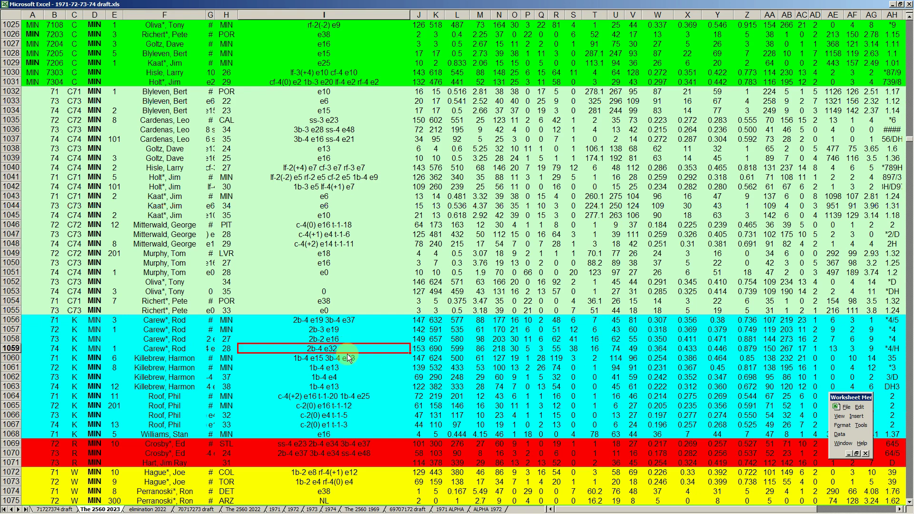
click(188, 347)
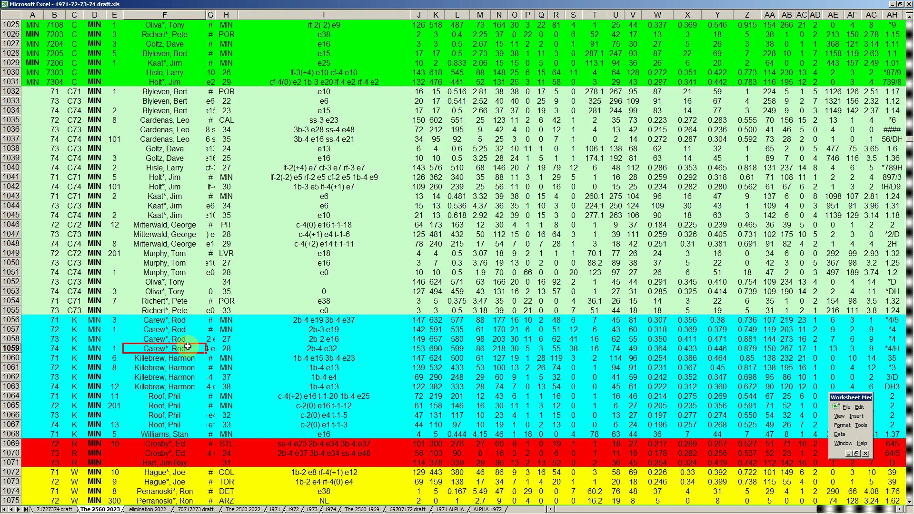
scroll(188, 347, down, 10)
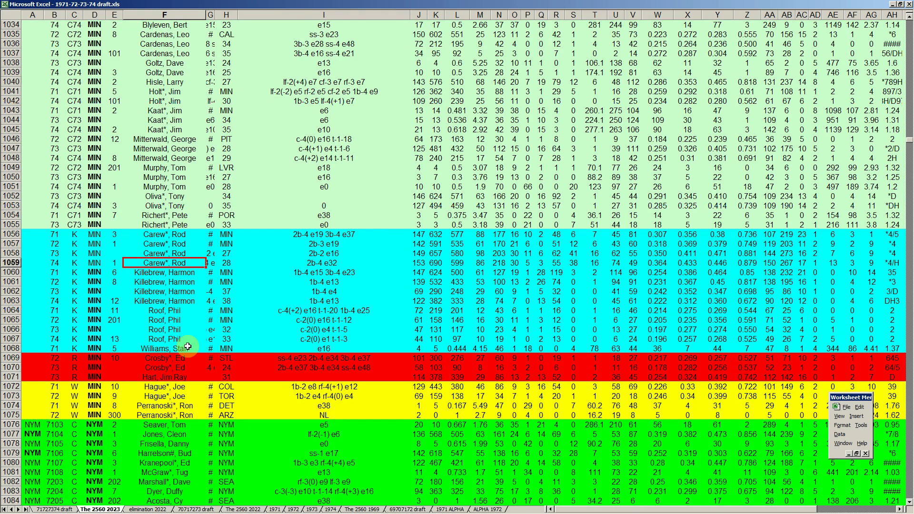
Step: Review the NYM draft slots in rows 1076 to 1087, and check darker season cell H237 in the CAROUSEL 71-74 2023.xls workbook
scroll(188, 347, down, 2)
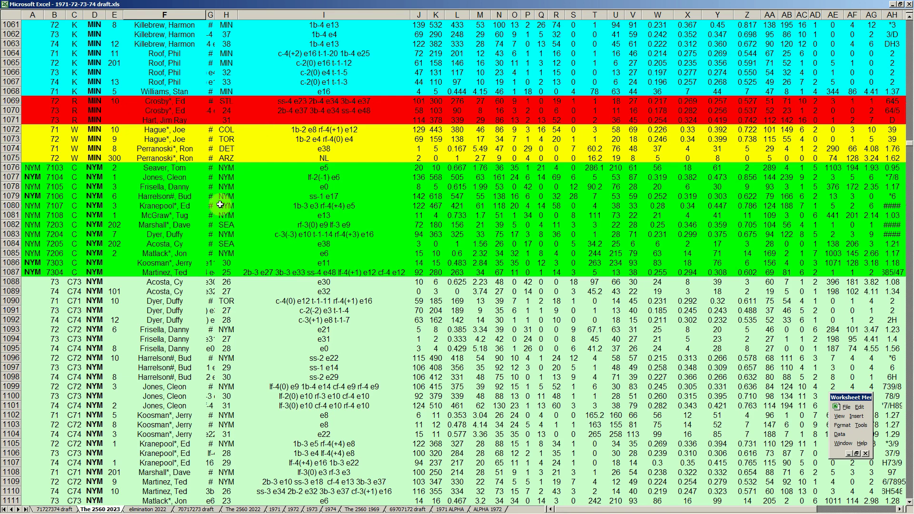
click(116, 509)
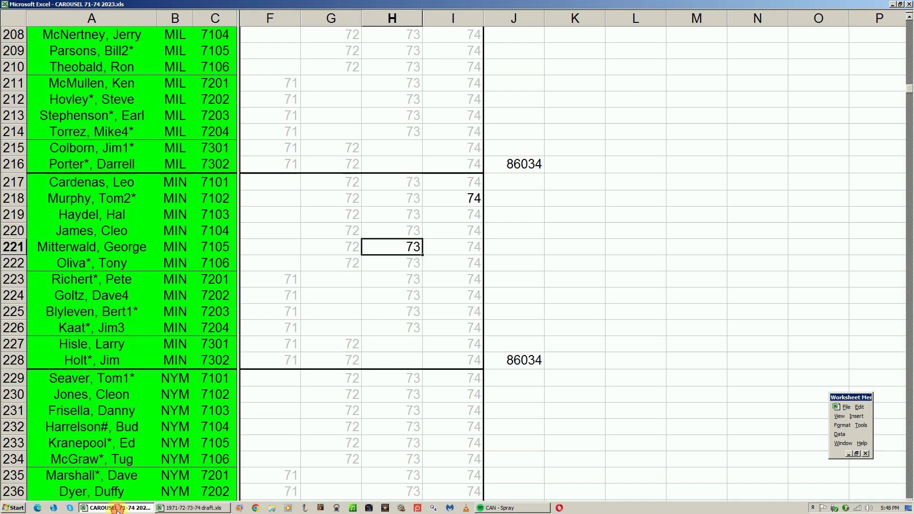
scroll(171, 427, down, 3)
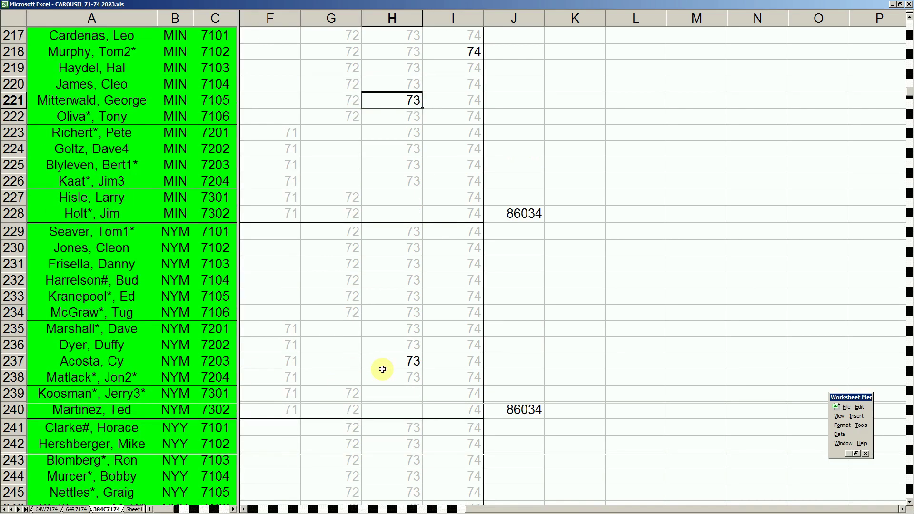
click(412, 362)
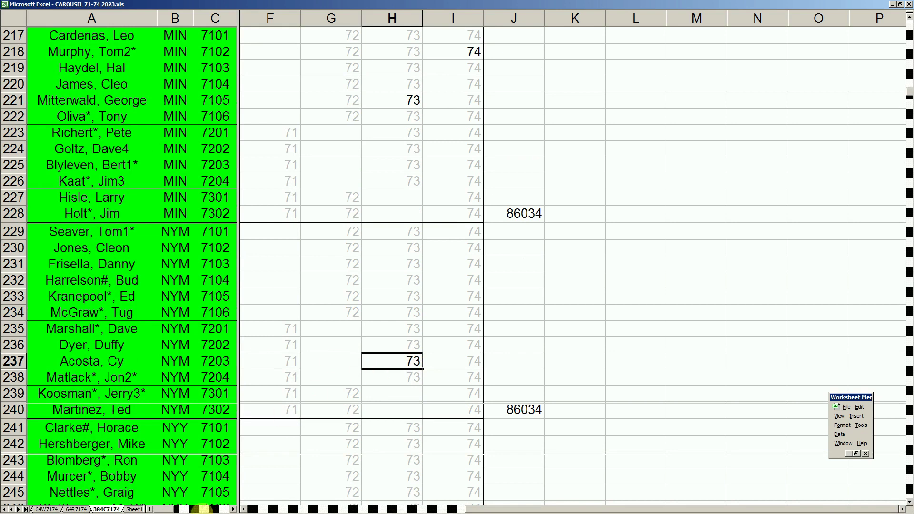
click(207, 509)
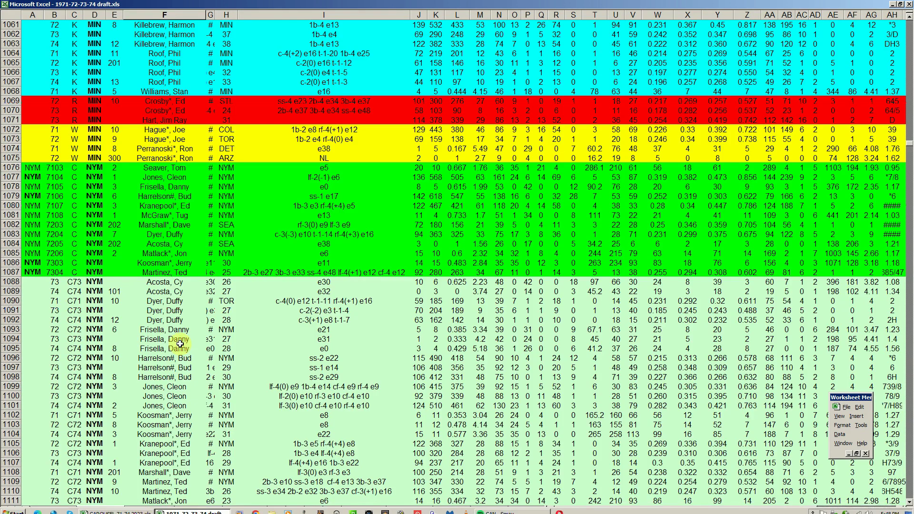
click(174, 328)
scroll(176, 327, down, 7)
scroll(178, 326, down, 1)
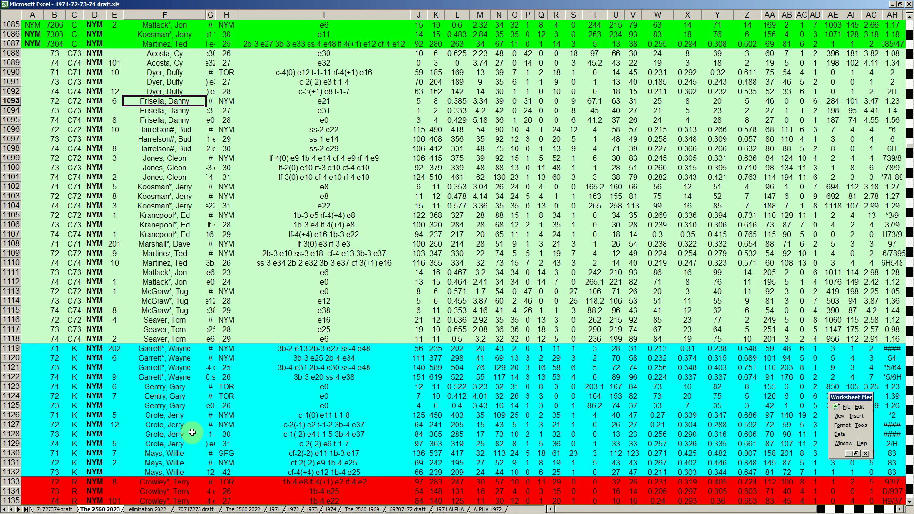
Step: Examine the NYM cyan seasons, checking the catcher's 1973 ratings in I1128 and the 1971 outfielder season in row 1130
click(312, 434)
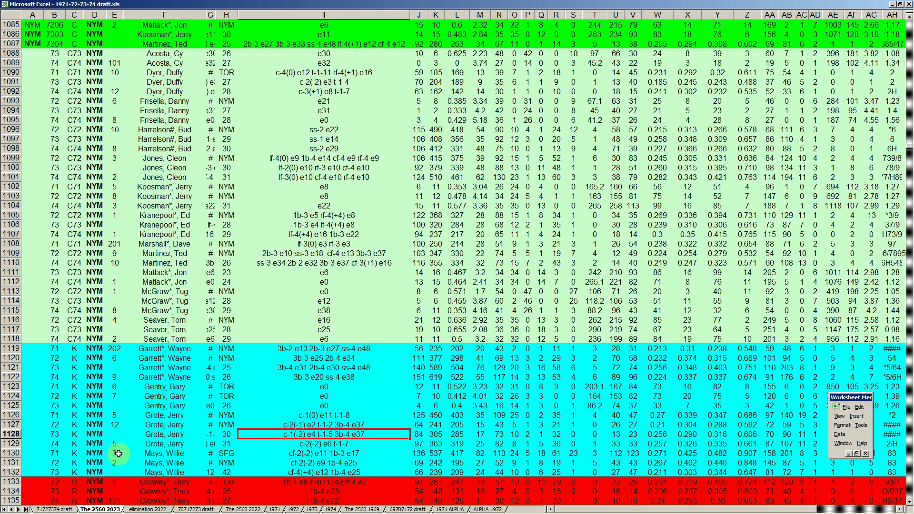
click(17, 454)
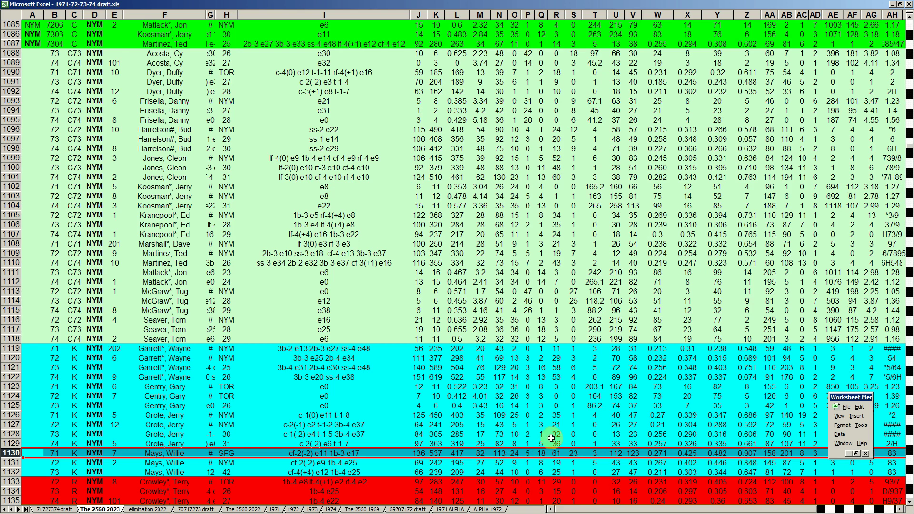
click(87, 386)
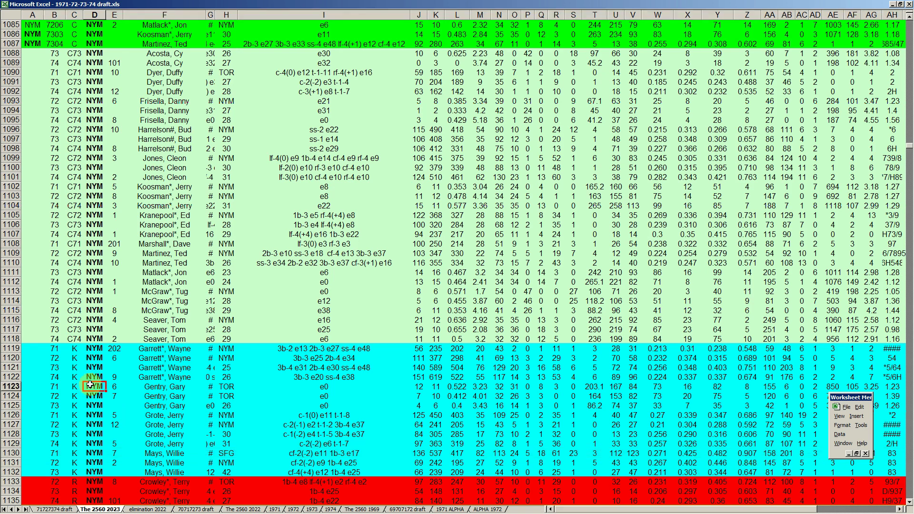
Step: Find the 1973 NYM player in the yellow ratings section below the team blocks and highlight row 2045
key(Page_Down)
key(Page_Down)
key(Page_Down)
key(Page_Down)
key(Page_Down)
key(Page_Down)
key(Page_Down)
key(Page_Down)
key(Page_Down)
key(Page_Down)
key(Page_Down)
key(Page_Down)
key(Page_Down)
key(Page_Down)
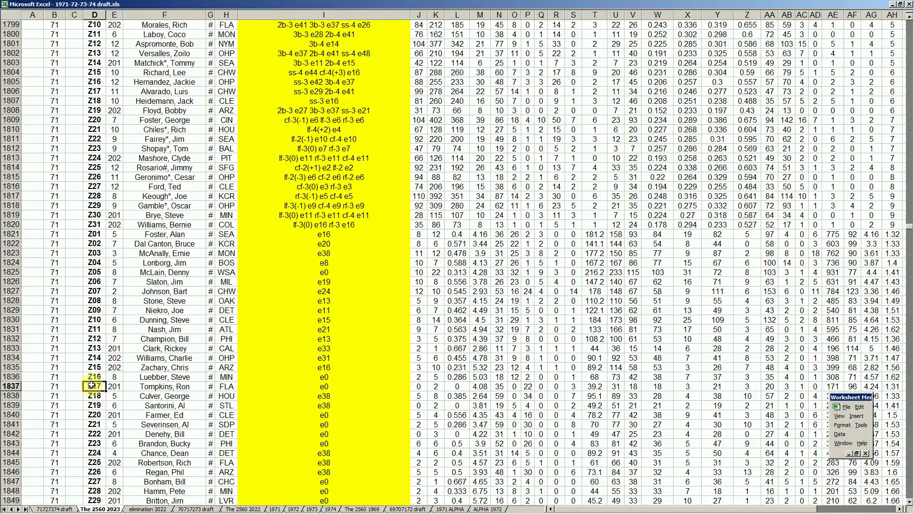
key(Page_Down)
key(Page_Down)
key(Page_Down)
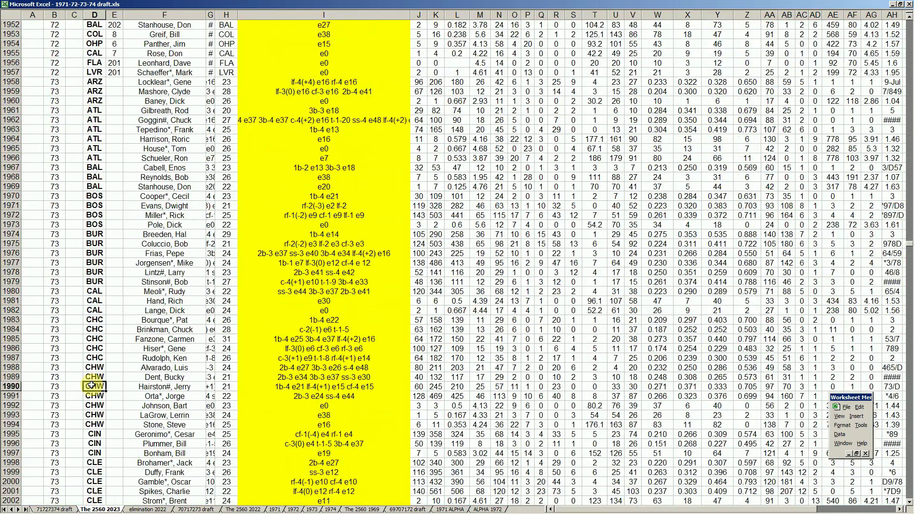
scroll(91, 387, down, 5)
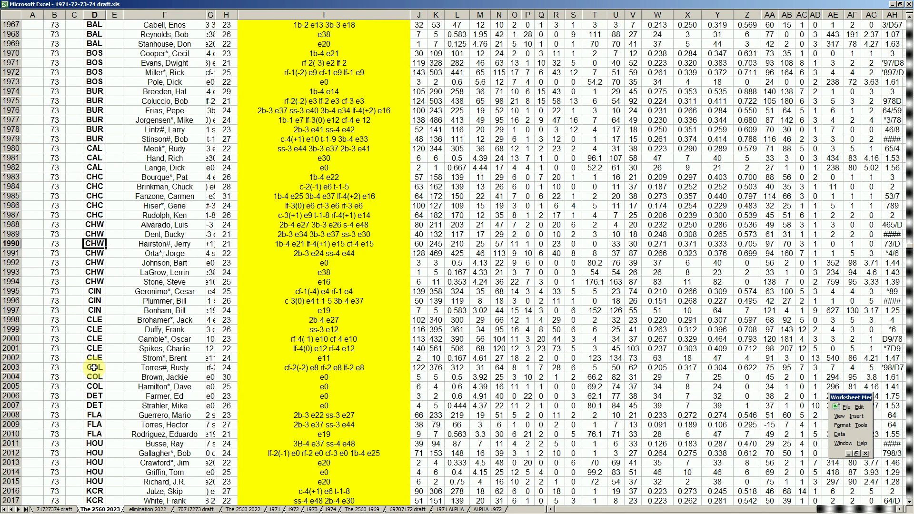
key(Page_Down)
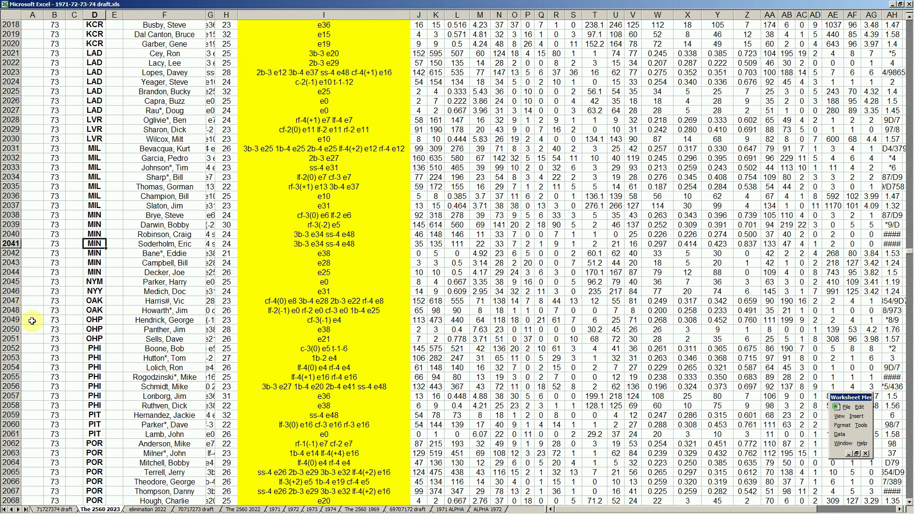
click(12, 282)
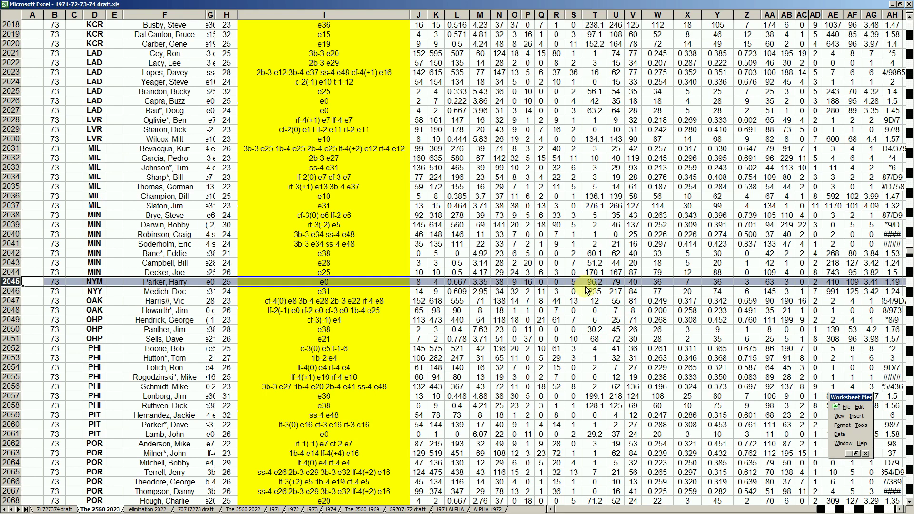
Step: Find the 1974 NYM players in the same section, highlight rows 2242 to 2246 and examine their statistics
click(96, 329)
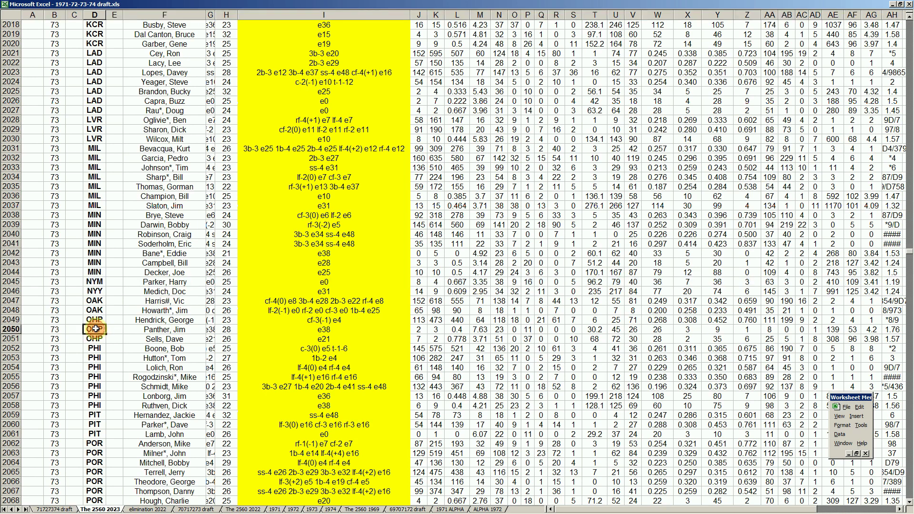
key(Page_Down)
key(Page_Down)
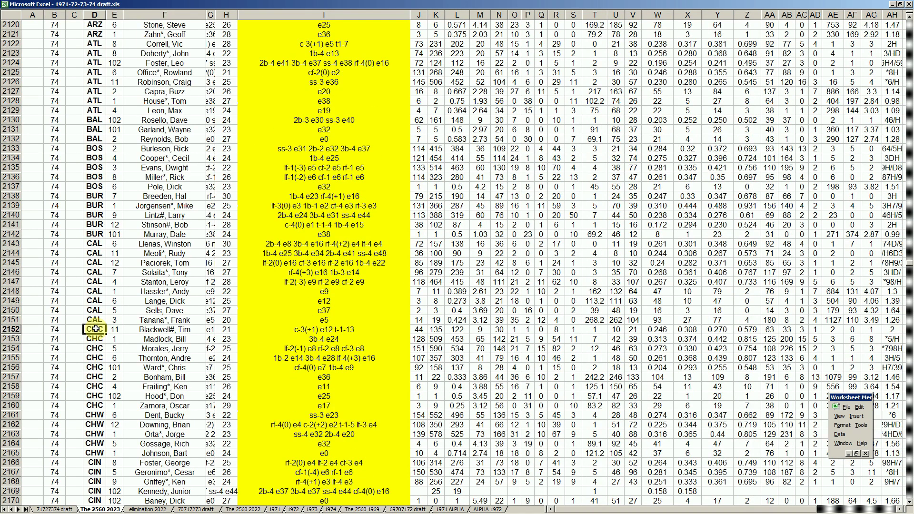
scroll(96, 329, down, 20)
scroll(96, 329, down, 11)
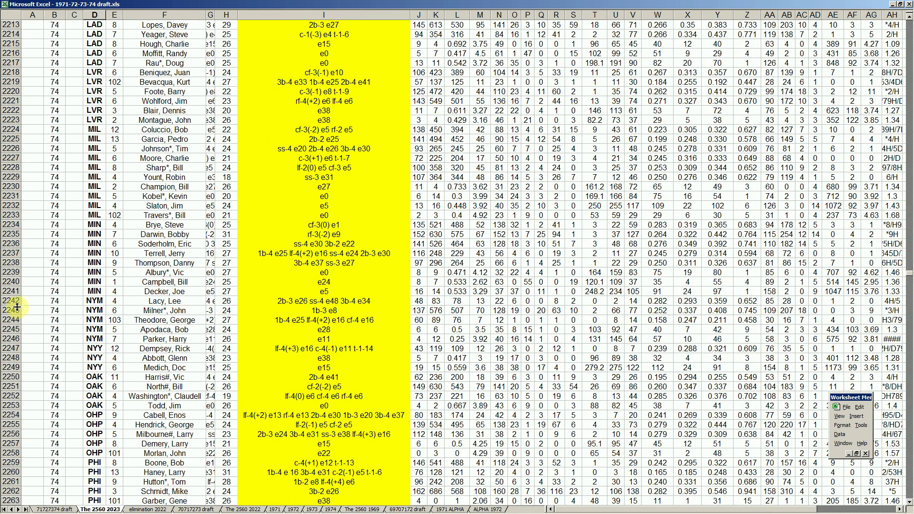
drag(15, 303, 19, 339)
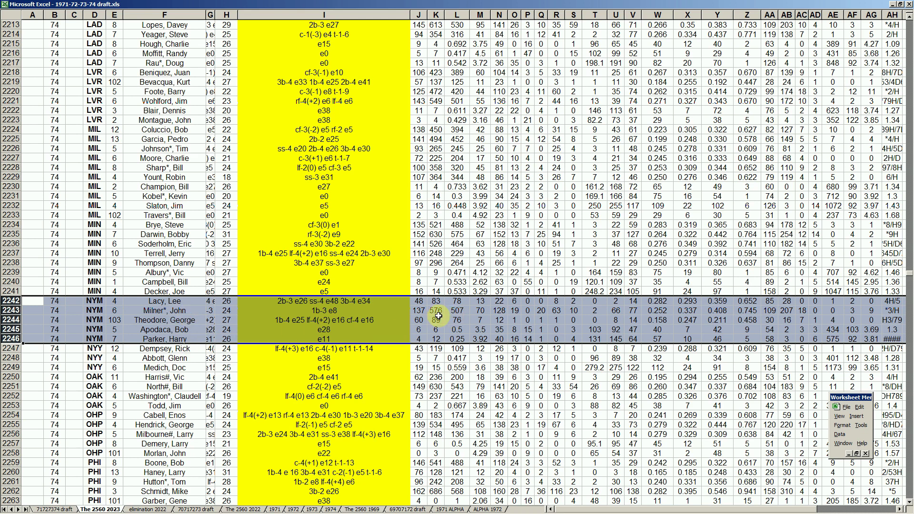
click(174, 309)
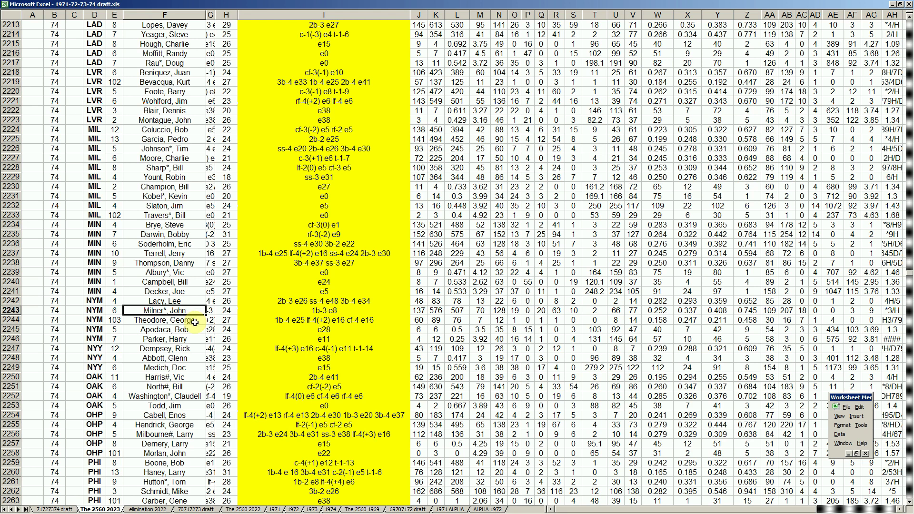
Step: Return to the team blocks and review the red and yellow NYM rows and the NYY draft slots in rows 1140 to 1151
key(Page_Up)
key(Page_Up)
key(Page_Up)
key(Page_Up)
key(Page_Up)
key(Page_Up)
key(Page_Up)
key(Page_Up)
key(Page_Up)
key(Page_Up)
key(Page_Up)
key(Page_Up)
key(Page_Up)
key(Page_Up)
key(Page_Up)
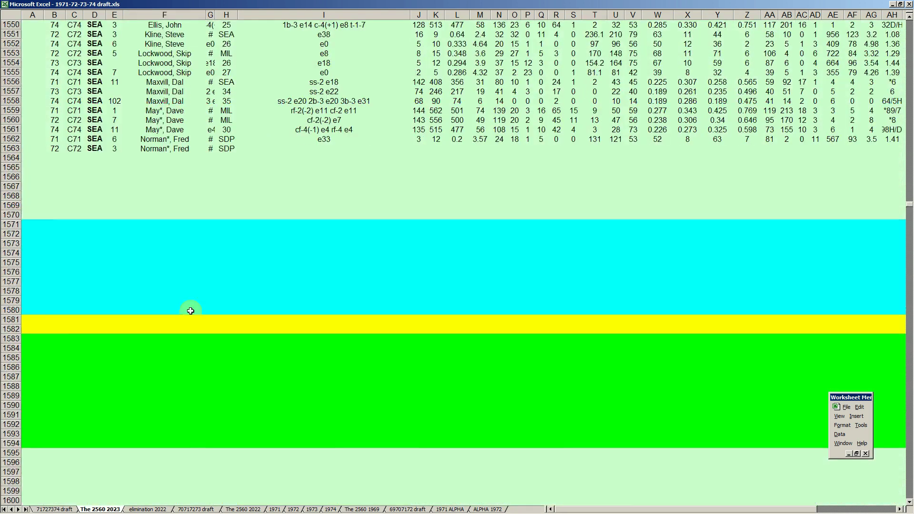
key(Page_Up)
key(Page_Up)
key(Page_Up)
key(Page_Up)
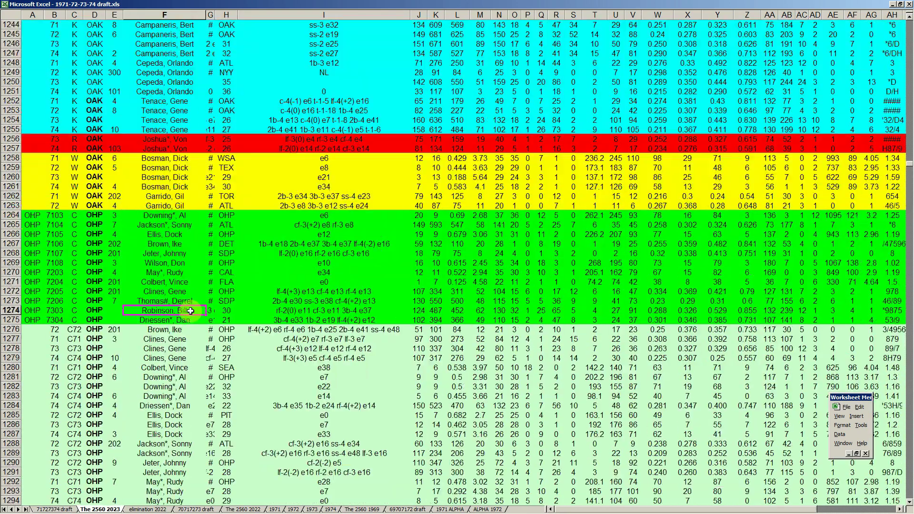
key(Page_Up)
key(Page_Up)
key(Page_Up)
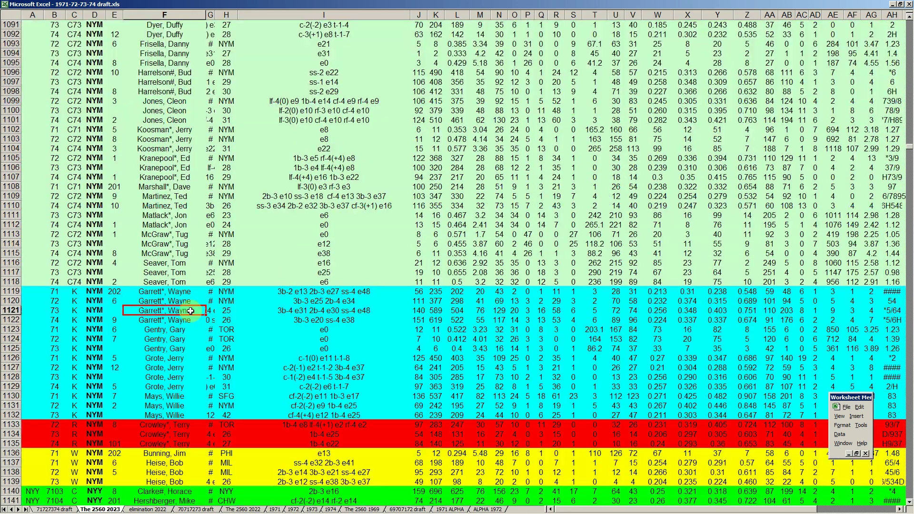
scroll(191, 311, down, 10)
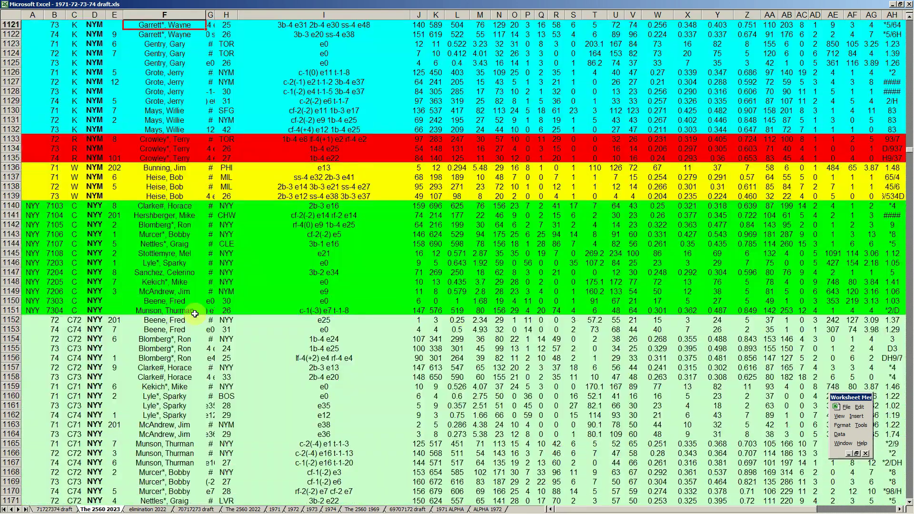
Step: Switch to the CAROUSEL 71-74 2023.xls workbook and check the NYY players' season cells in rows 241 to 252
mouse_move(201, 512)
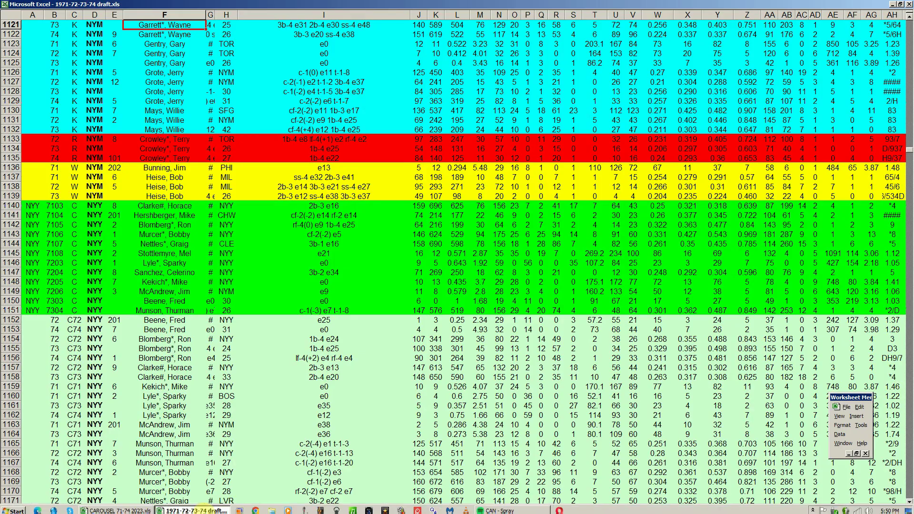
click(141, 509)
scroll(180, 420, down, 4)
click(376, 302)
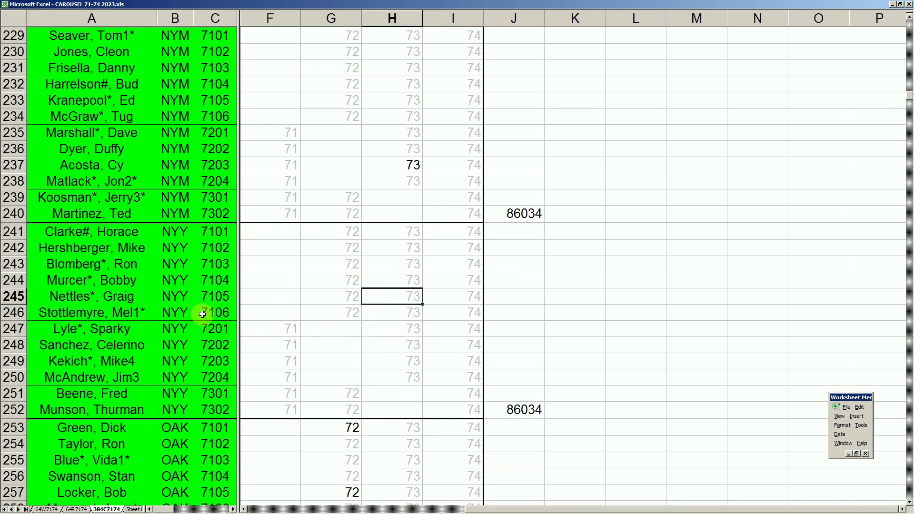
mouse_move(155, 513)
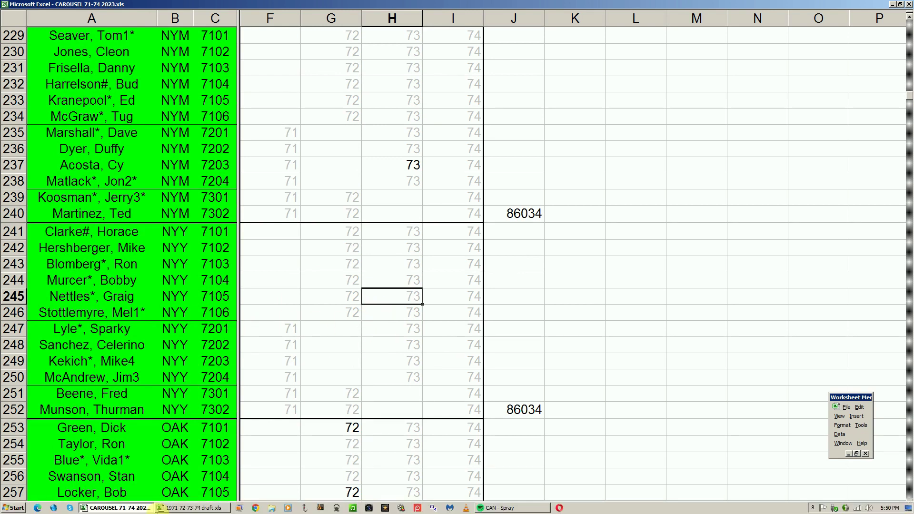
click(183, 508)
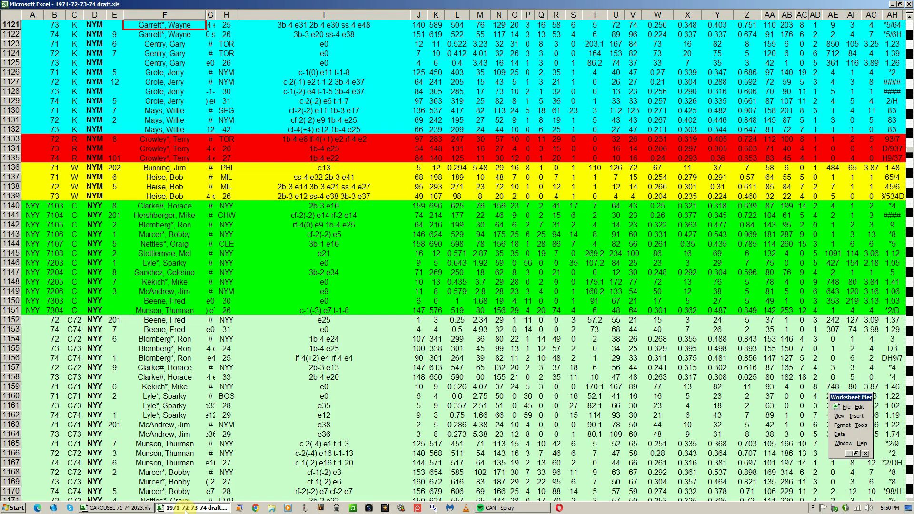
click(172, 332)
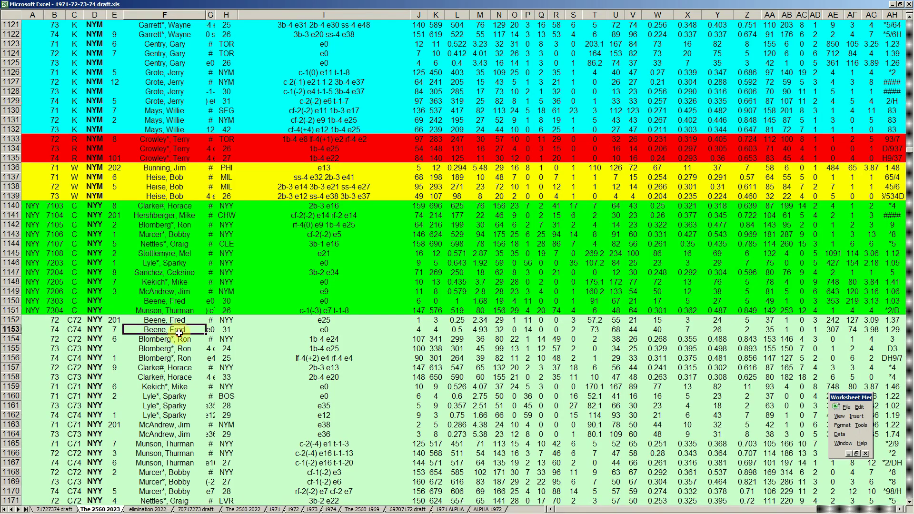
scroll(201, 339, down, 8)
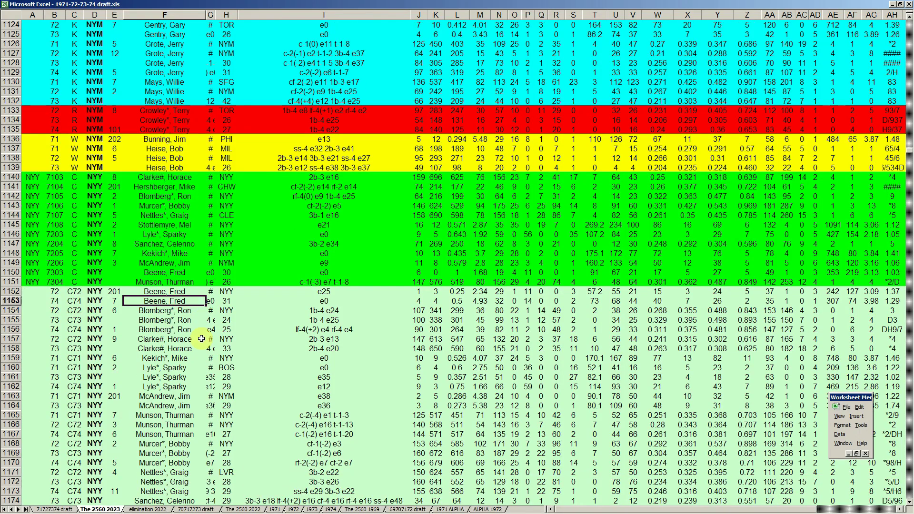
scroll(201, 339, down, 2)
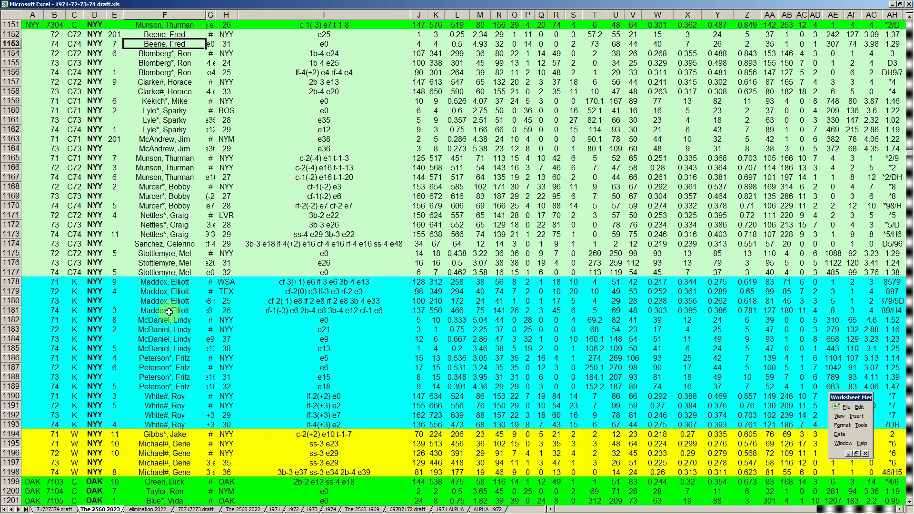
Step: Highlight NYY cyan row 1181 and rows 1182 to 1185, 1186 to 1189 and 1190 to 1193 in turn, examining each player's seasons
click(15, 311)
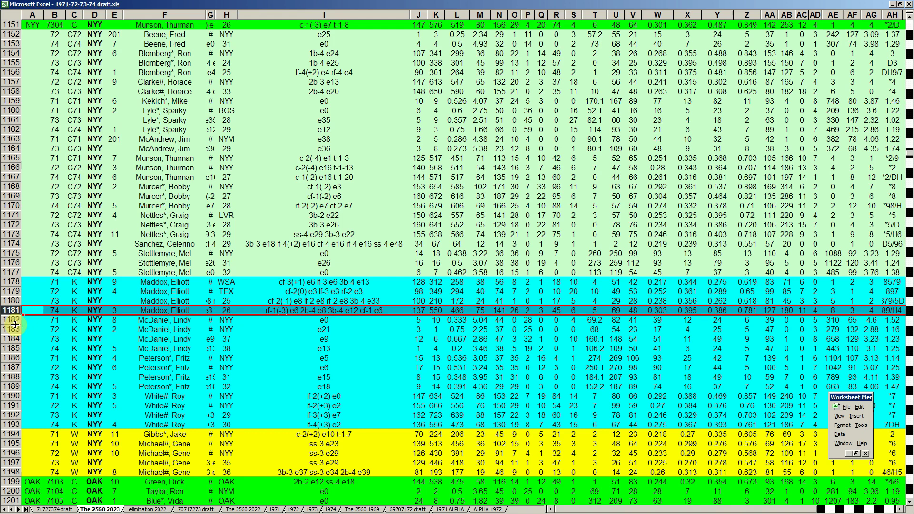
drag(12, 320, 16, 346)
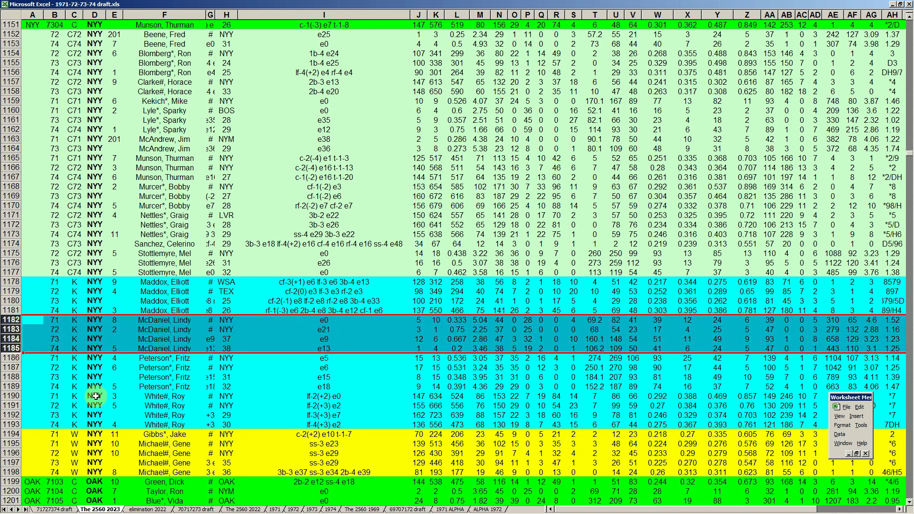
click(15, 358)
drag(14, 358, 15, 387)
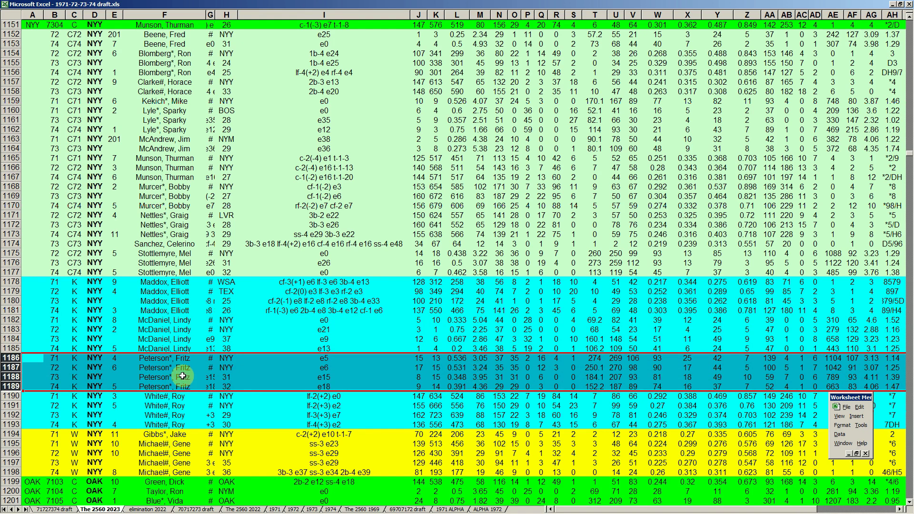
drag(15, 396, 14, 424)
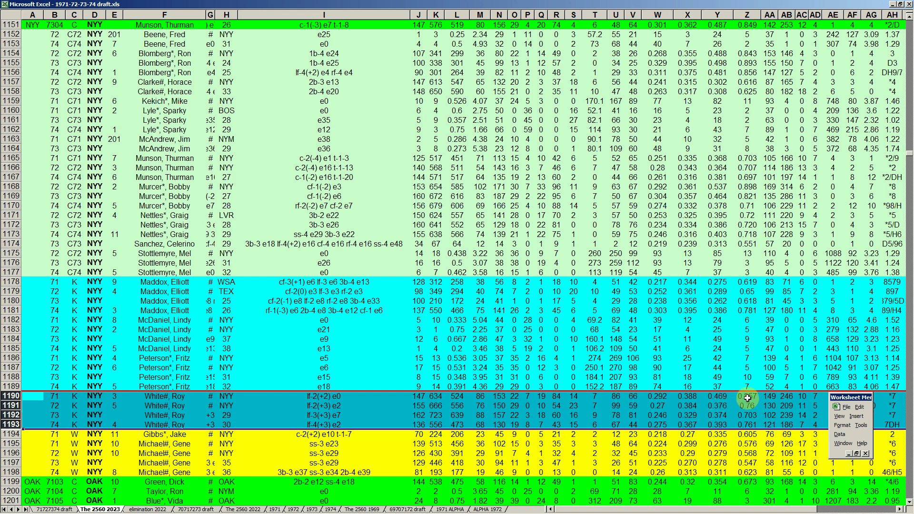
click(174, 357)
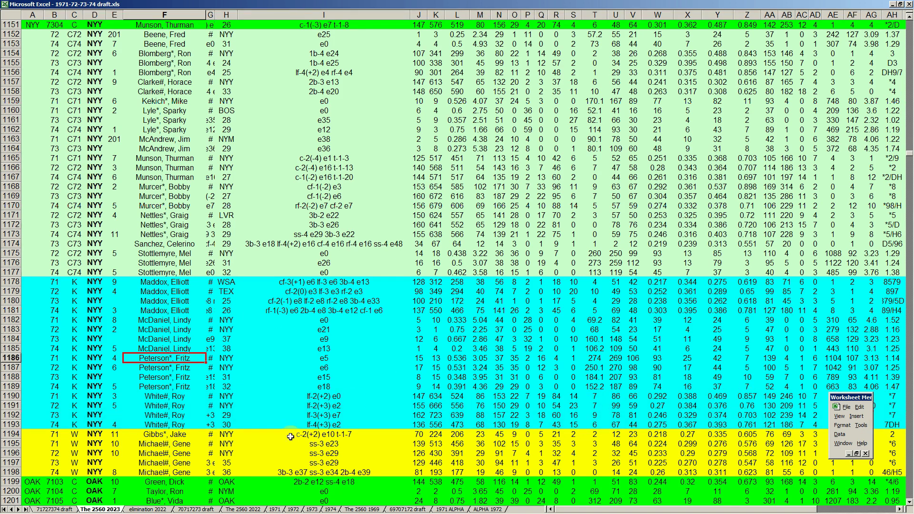
Step: Go to the unslotted 1973 player list below the team blocks and highlight the single NYY season in row 2046
click(169, 337)
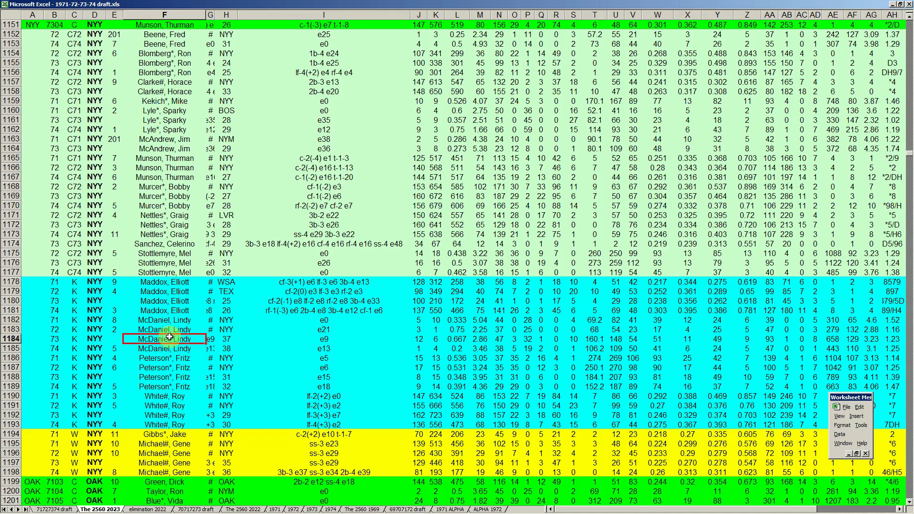
key(Page_Down)
key(Page_Down)
key(Page_Down)
key(Page_Down)
key(Page_Down)
key(Page_Down)
key(Page_Down)
key(Page_Down)
key(Page_Down)
key(Page_Down)
key(Page_Down)
key(Page_Down)
key(Page_Down)
key(Page_Down)
key(Page_Down)
key(Page_Down)
key(Page_Down)
key(Page_Down)
key(Page_Down)
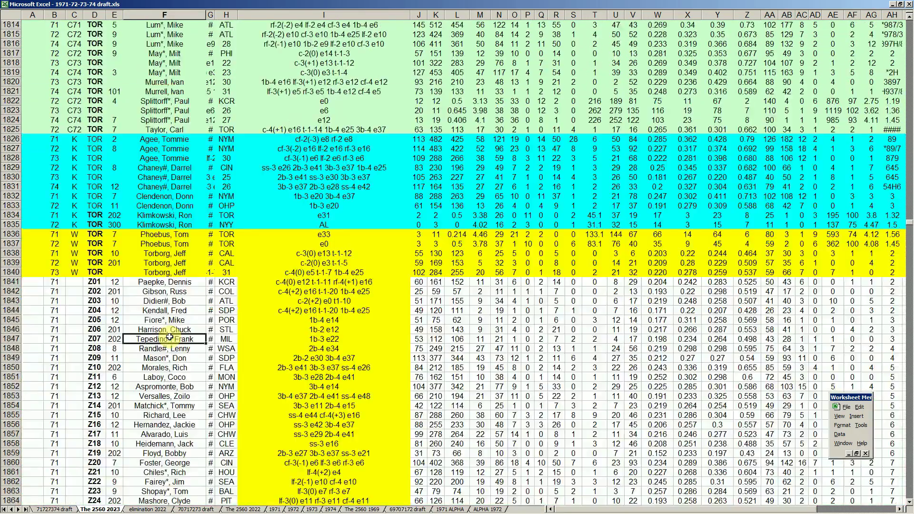
key(Page_Up)
scroll(138, 313, up, 10)
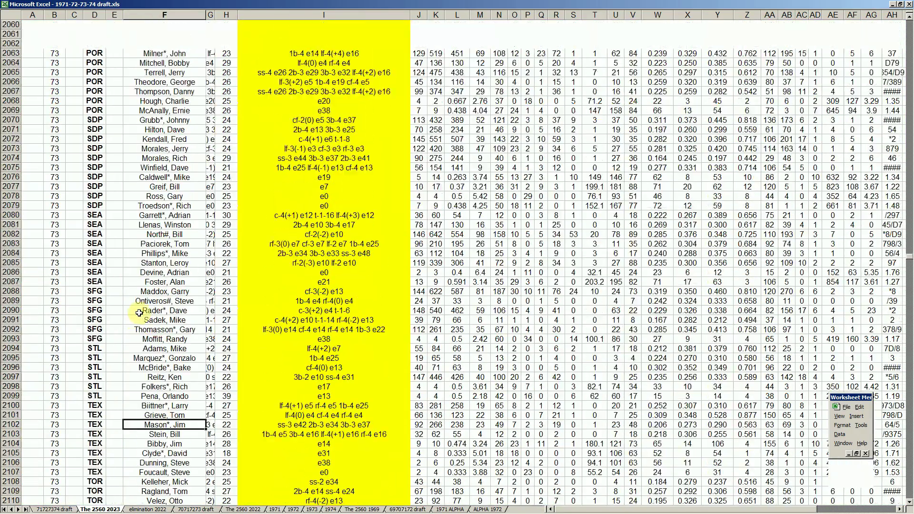
scroll(137, 312, up, 3)
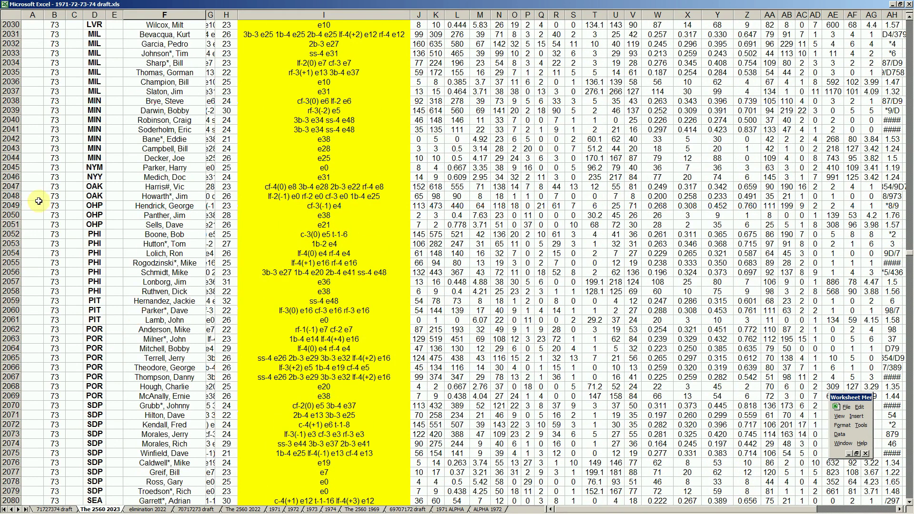
click(20, 177)
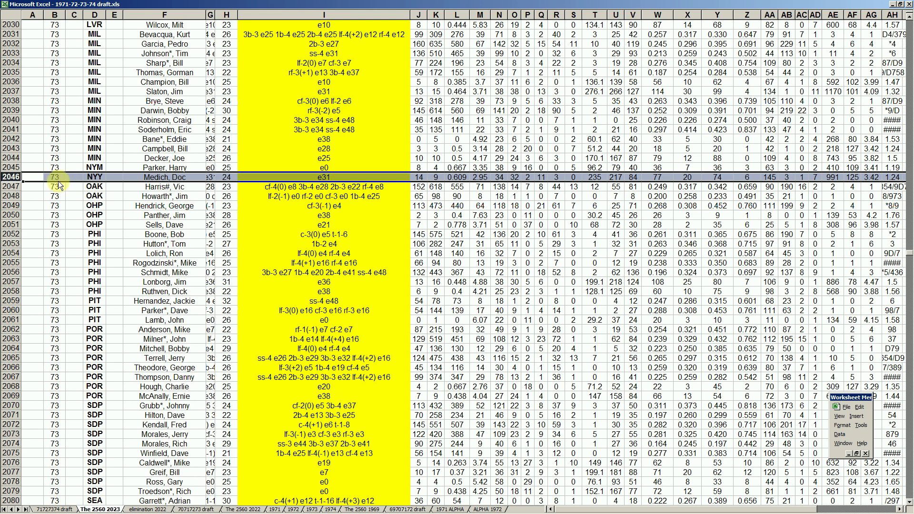
click(25, 177)
click(16, 176)
Step: Continue to the 1974 player list and highlight the NYY seasons in rows 2247 to 2249
scroll(70, 218, down, 9)
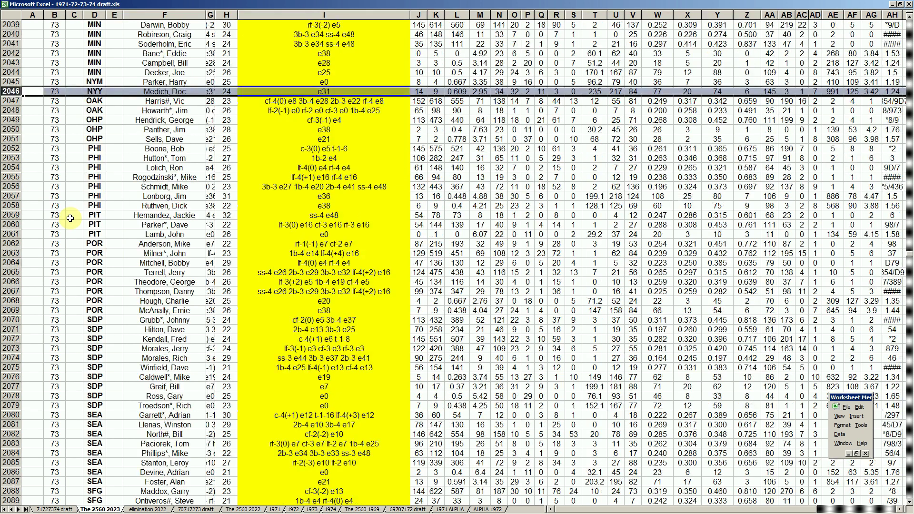
key(Page_Down)
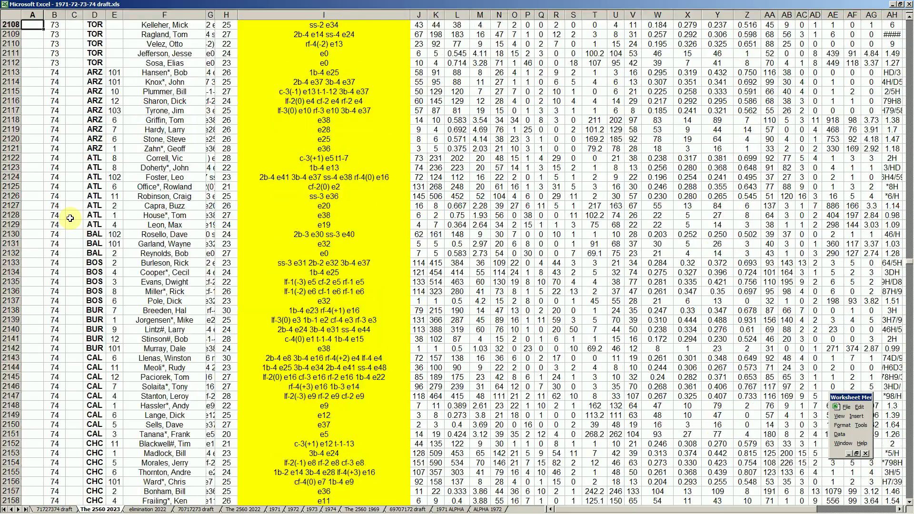
scroll(70, 218, down, 15)
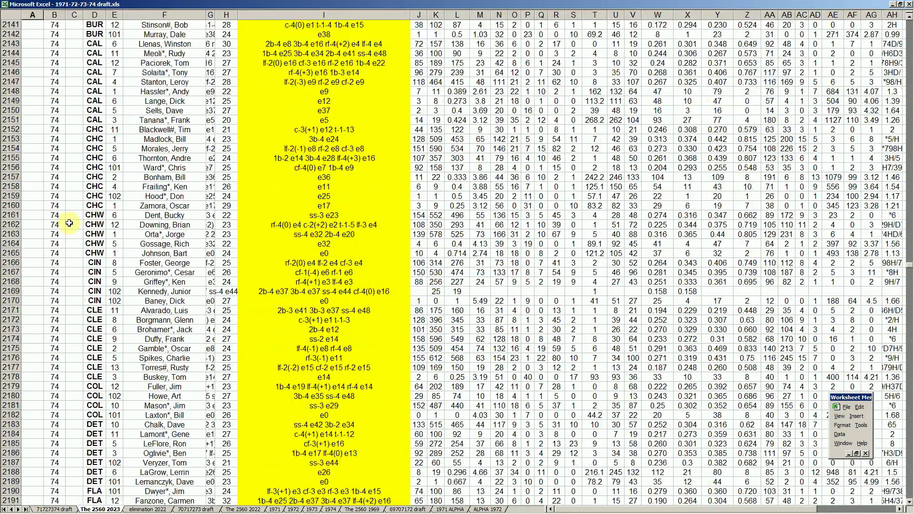
scroll(69, 223, down, 16)
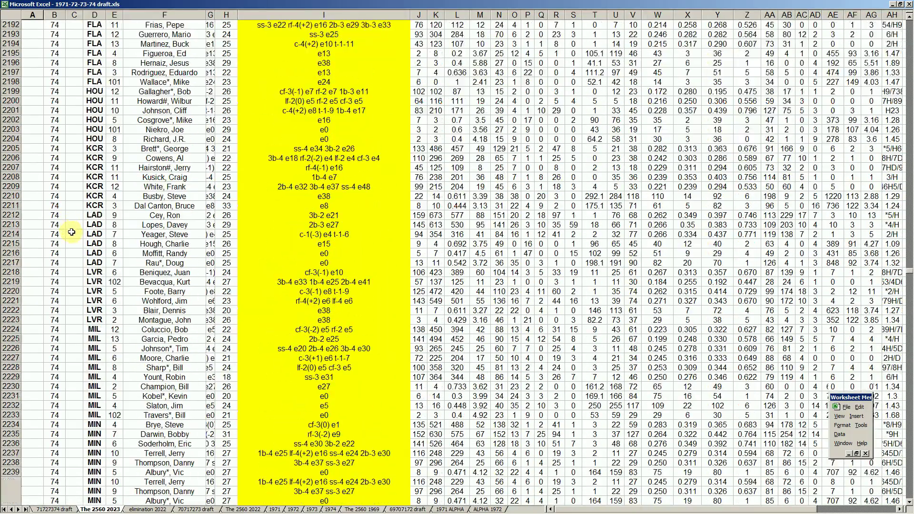
scroll(76, 252, down, 10)
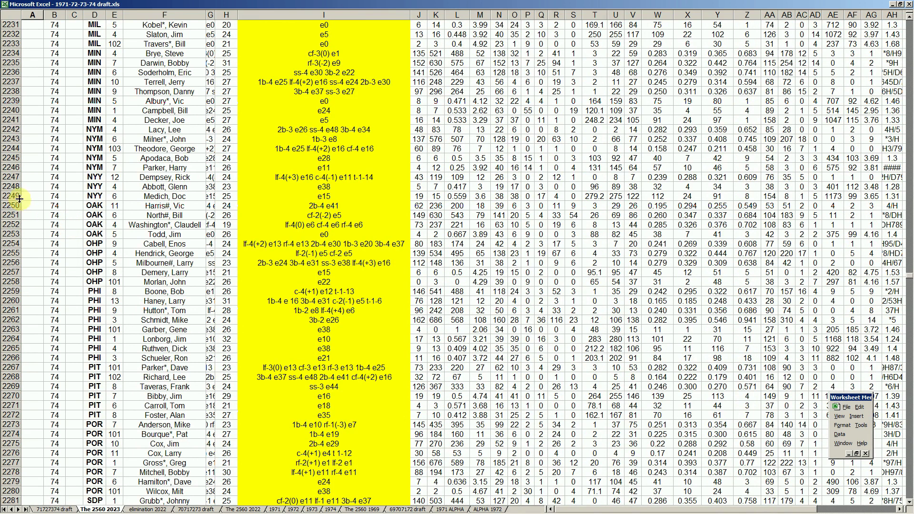
drag(12, 177, 13, 196)
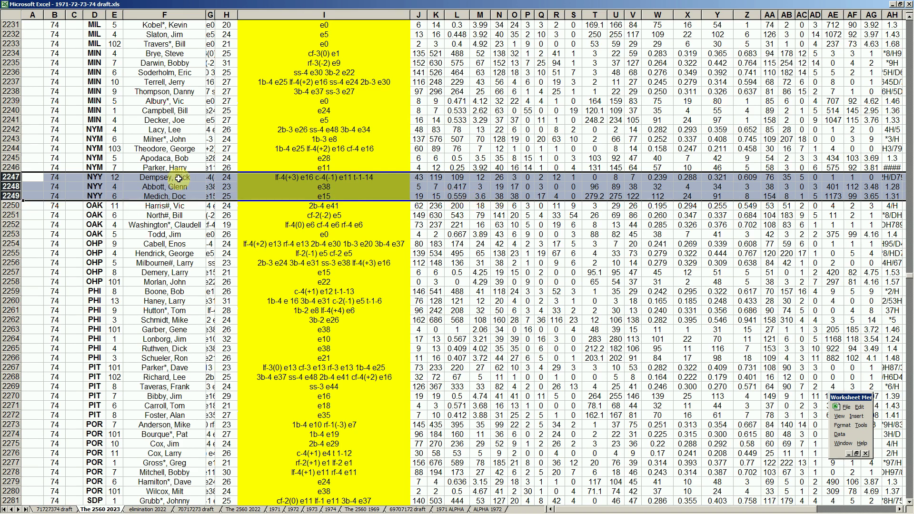
Step: Go back to the 1973 player list and highlight NYY row 2046 again for comparison
key(Page_Up)
key(Page_Up)
key(Page_Up)
key(Page_Up)
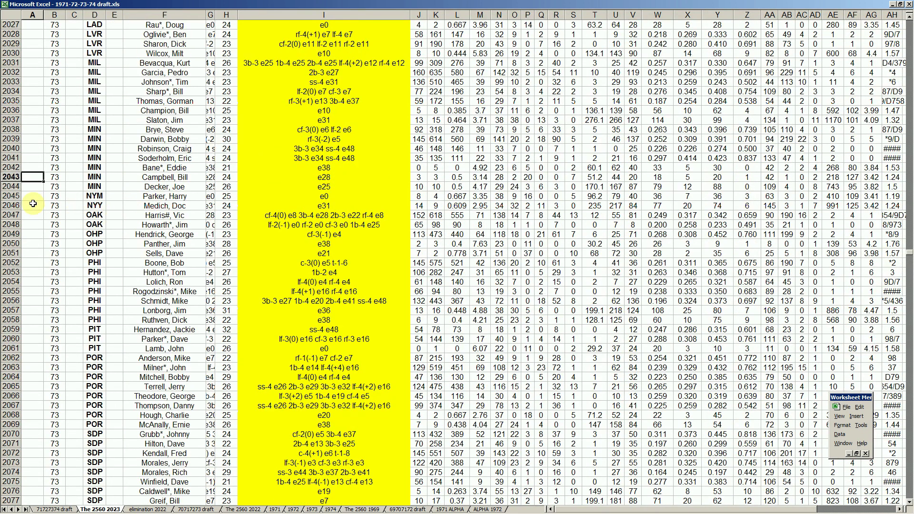
click(15, 205)
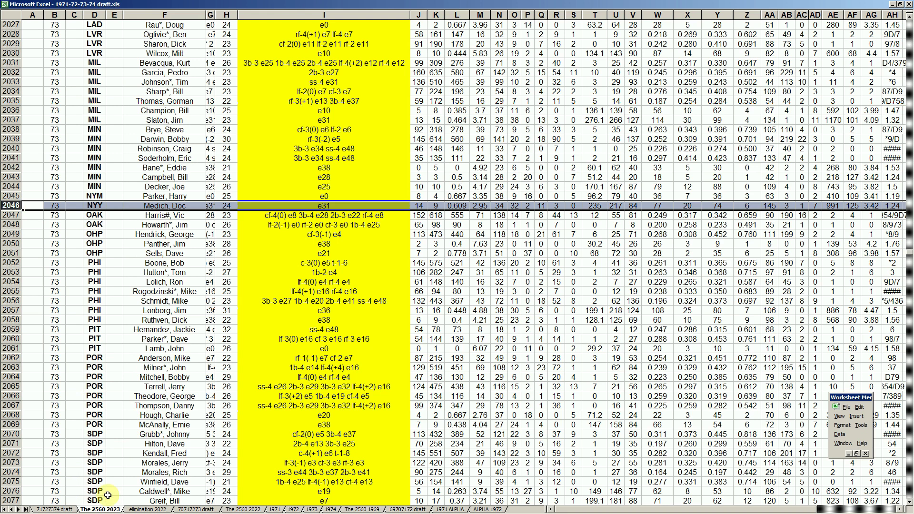
Step: Return to the team blocks and review the yellow NYY rows and the OAK draft slots in rows 1199 to 1210
mouse_move(163, 510)
click(144, 358)
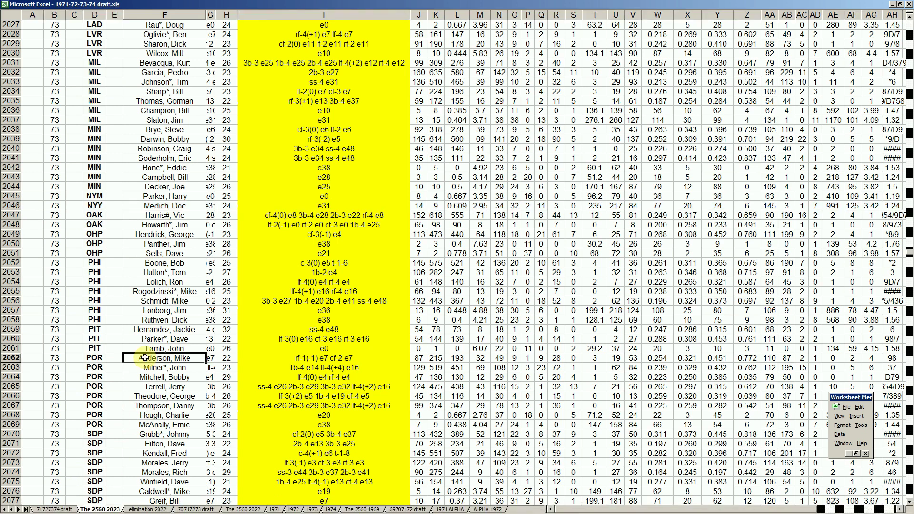
key(Page_Up)
key(Page_Up)
key(Page_Up)
key(Page_Up)
key(Page_Up)
key(Page_Up)
key(Page_Up)
key(Page_Up)
key(Page_Up)
key(Page_Up)
key(Page_Up)
key(Page_Up)
key(Page_Up)
key(Page_Up)
key(Page_Up)
key(Page_Up)
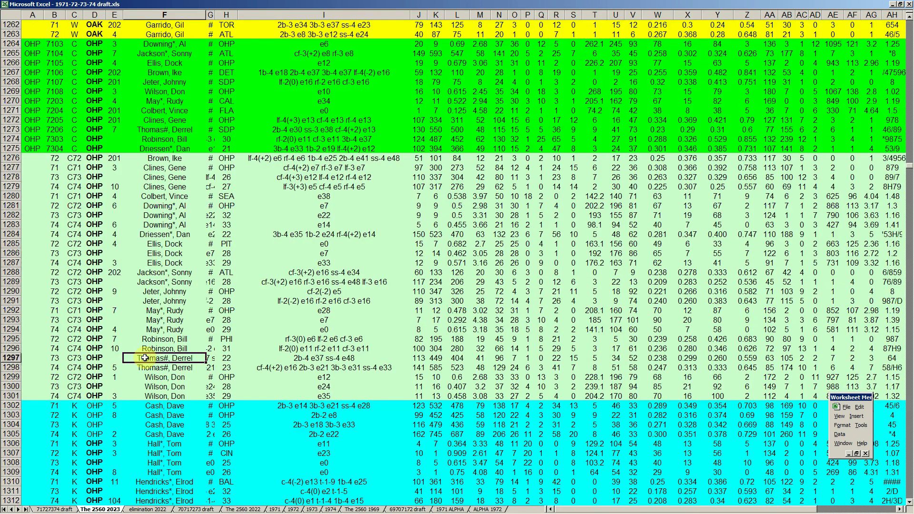
key(Page_Down)
key(Page_Down)
key(Page_Down)
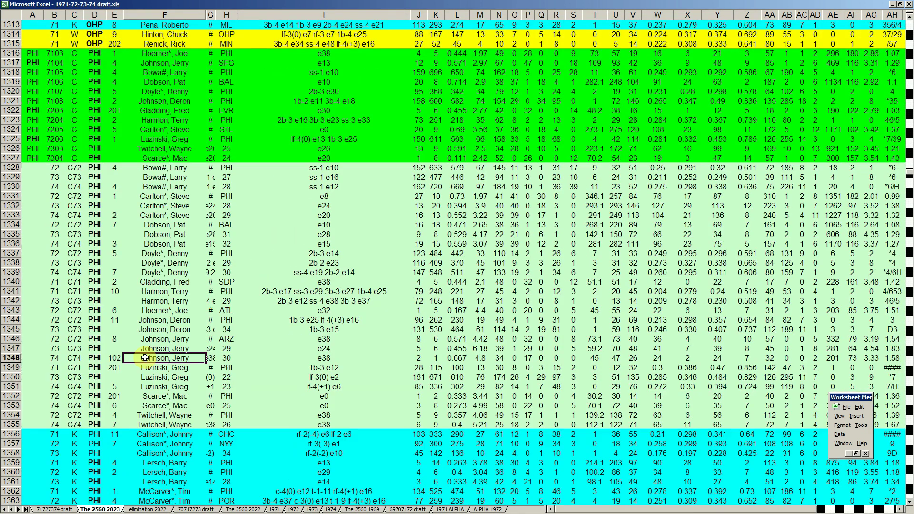
key(Page_Up)
key(Page_Up)
key(Page_Up)
scroll(144, 358, up, 12)
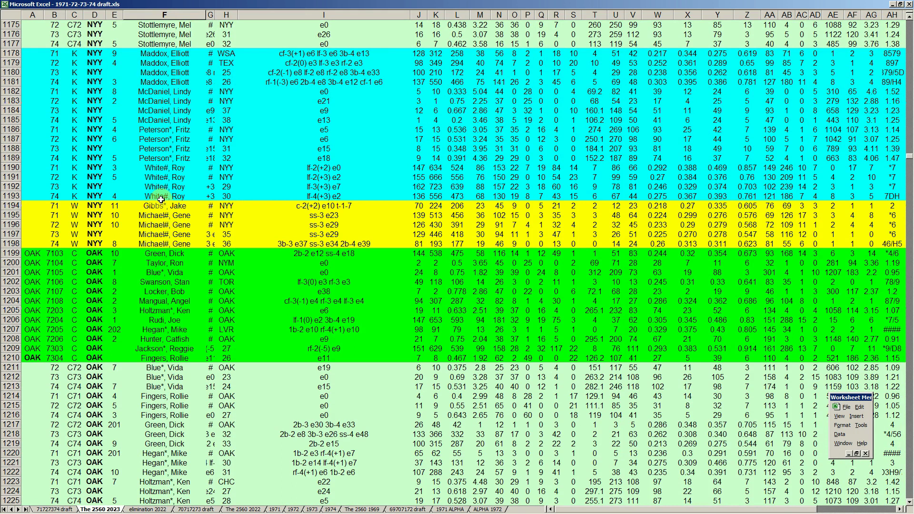
click(169, 282)
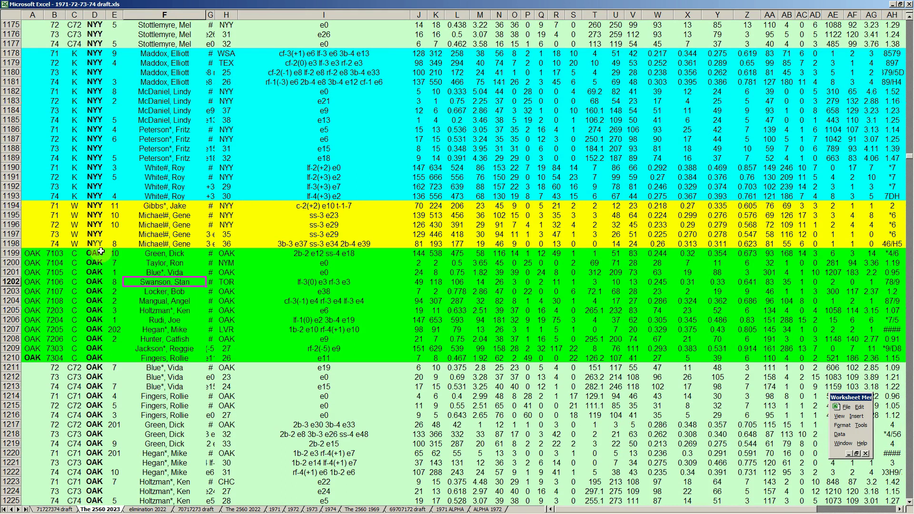
scroll(101, 251, down, 3)
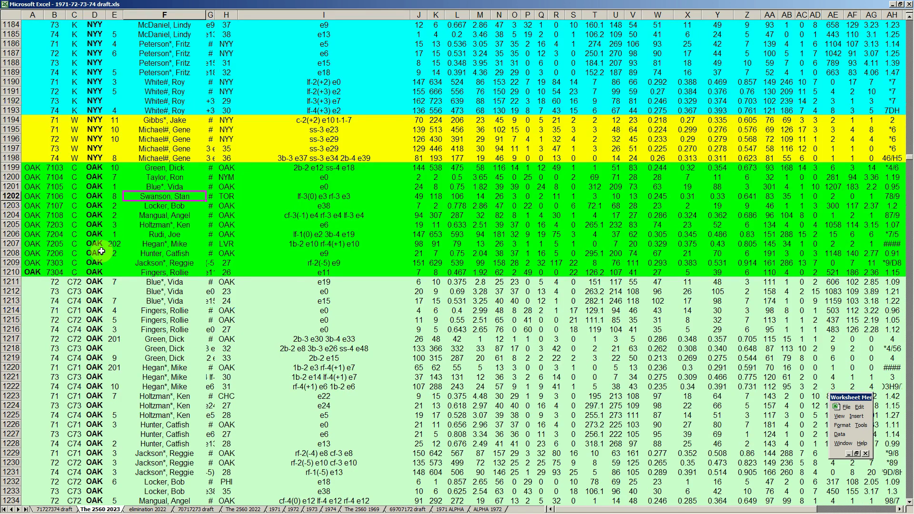
Step: Switch to the CAROUSEL 71-74 2023.xls workbook and check the OAK players' 72 season cells in G253 and G257
mouse_move(203, 513)
click(152, 509)
click(198, 378)
scroll(197, 378, down, 4)
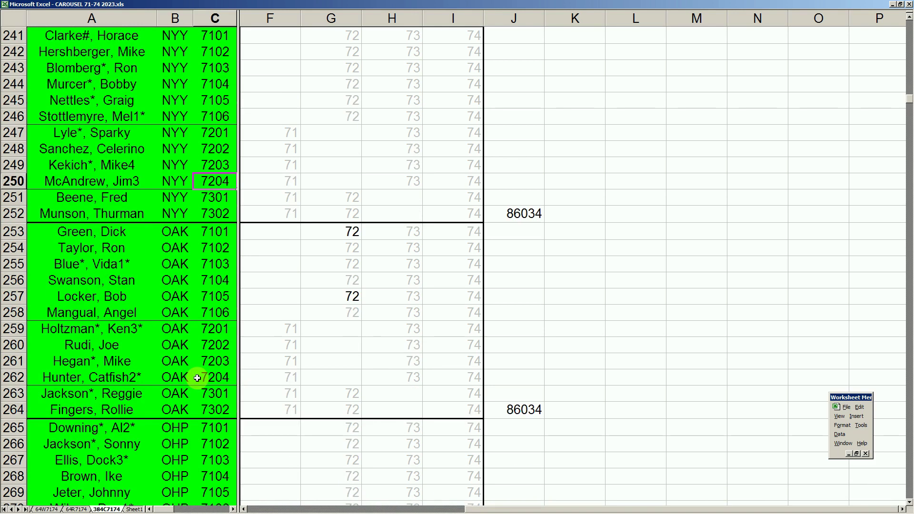
click(355, 237)
click(356, 299)
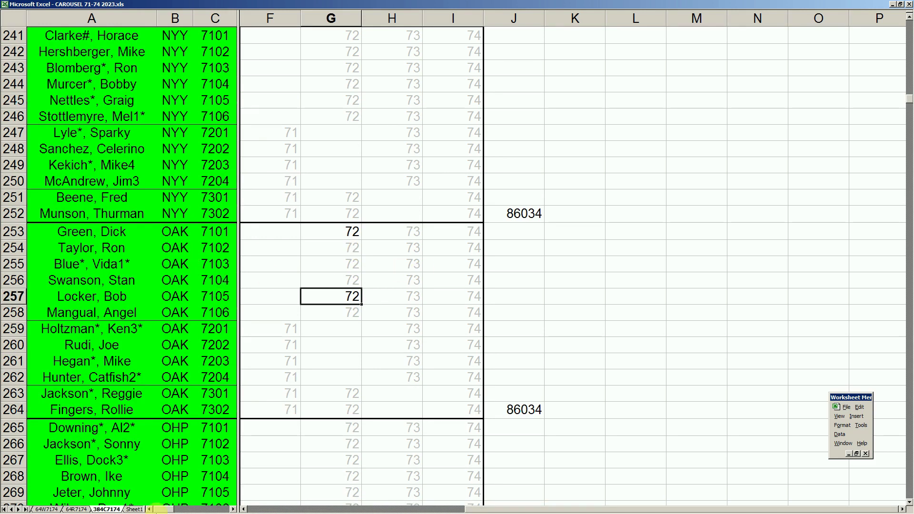
click(196, 509)
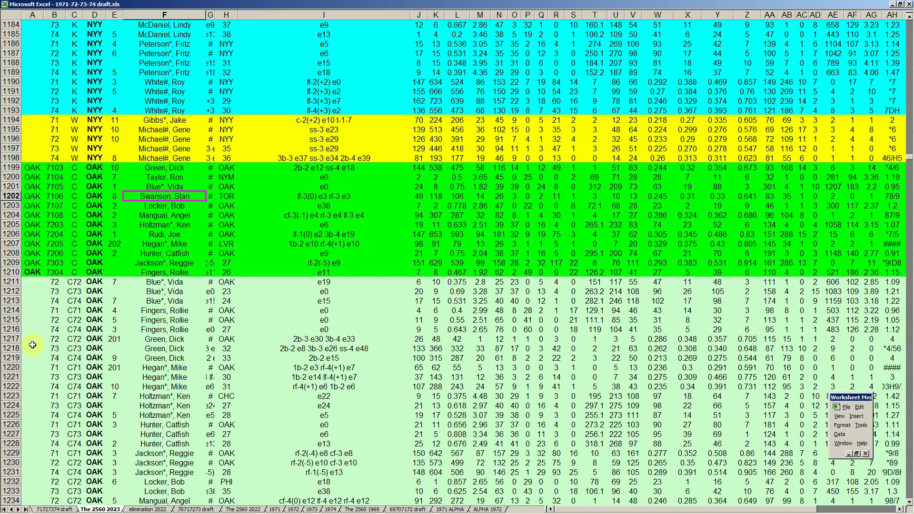
click(16, 339)
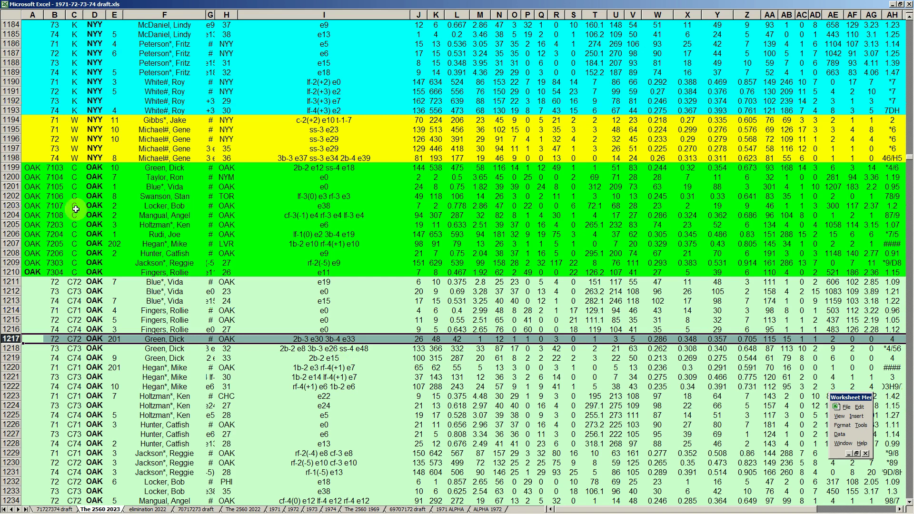
click(22, 206)
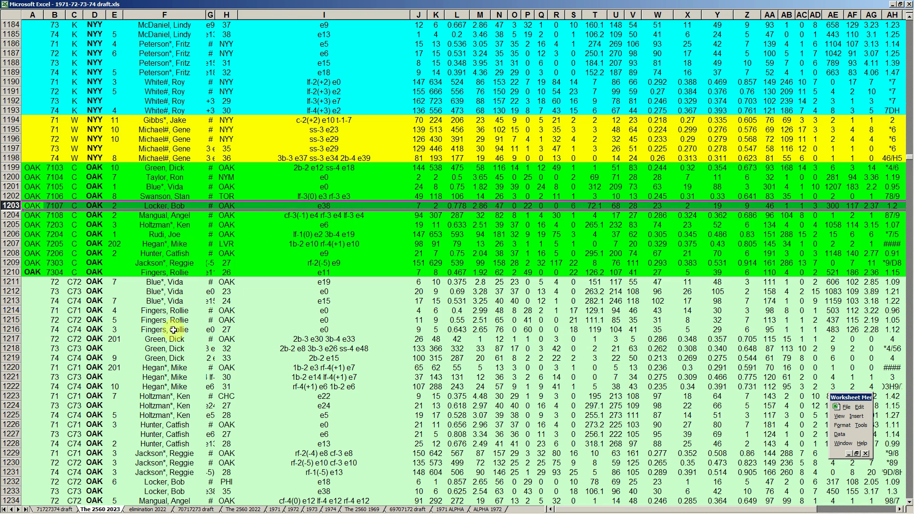
Step: Review the light green OAK seasons in rows 1211 to 1239, highlighting rows 1232 and 1233
drag(170, 406, 173, 411)
scroll(173, 410, down, 4)
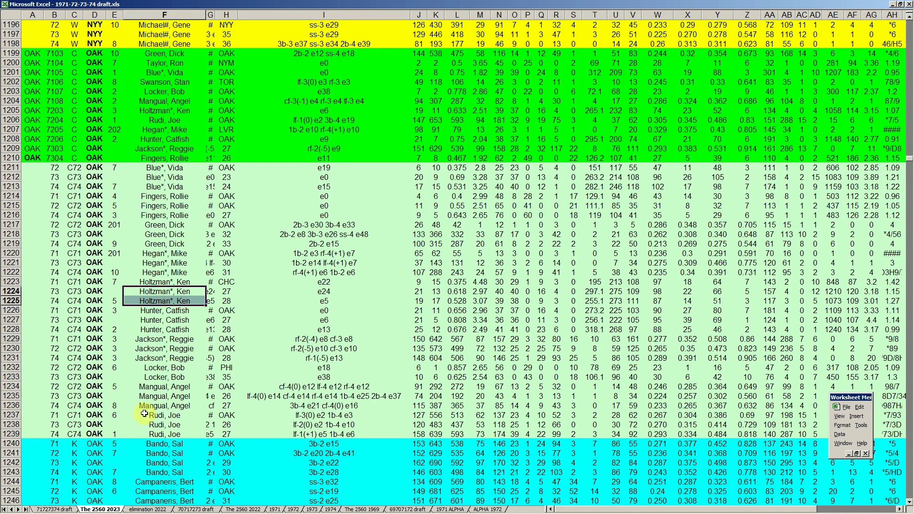
click(16, 369)
drag(16, 372, 16, 376)
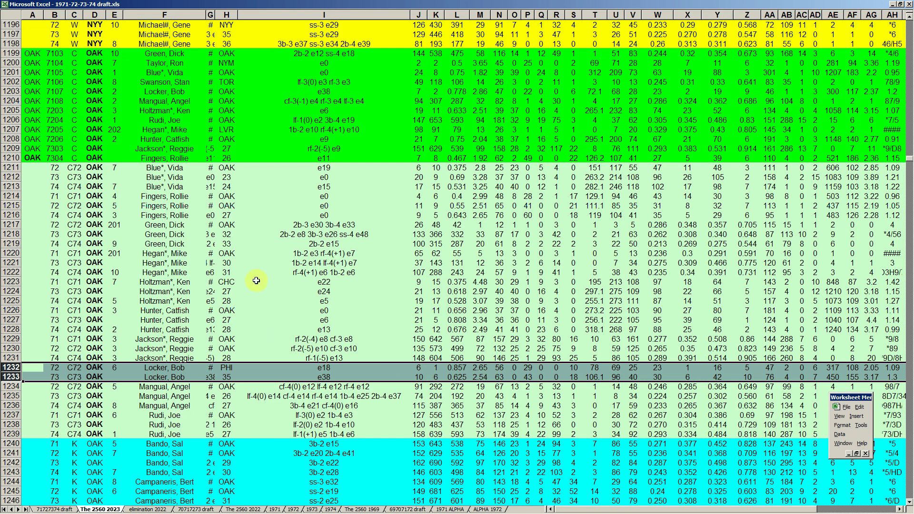
click(176, 369)
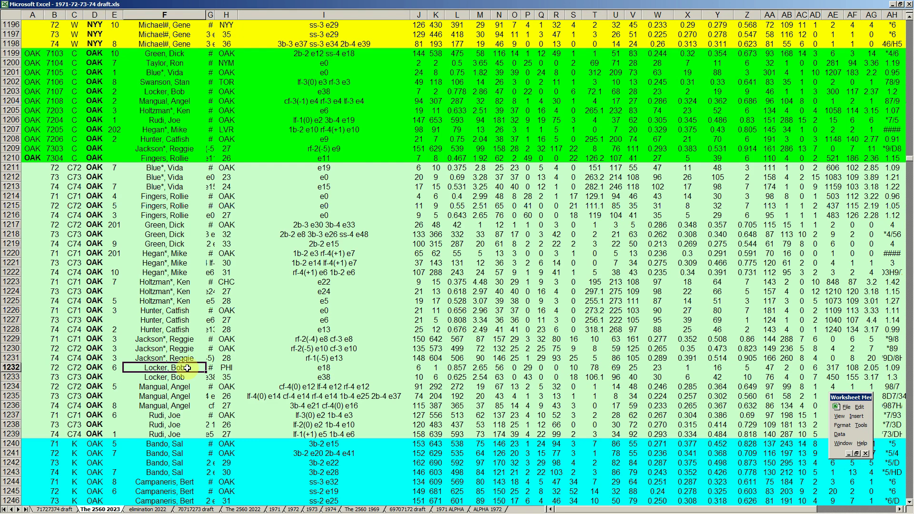
click(194, 320)
Step: Examine the cyan OAK seasons, highlighting rows 1240 to 1243 and 1244 to 1247, and check the shortstop ratings in rows 1245 to 1247
scroll(194, 329, down, 4)
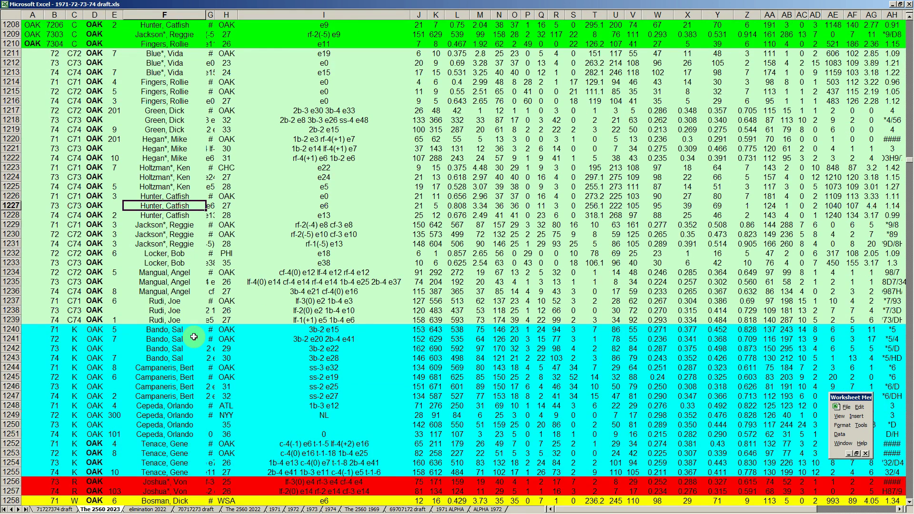
scroll(194, 337, down, 4)
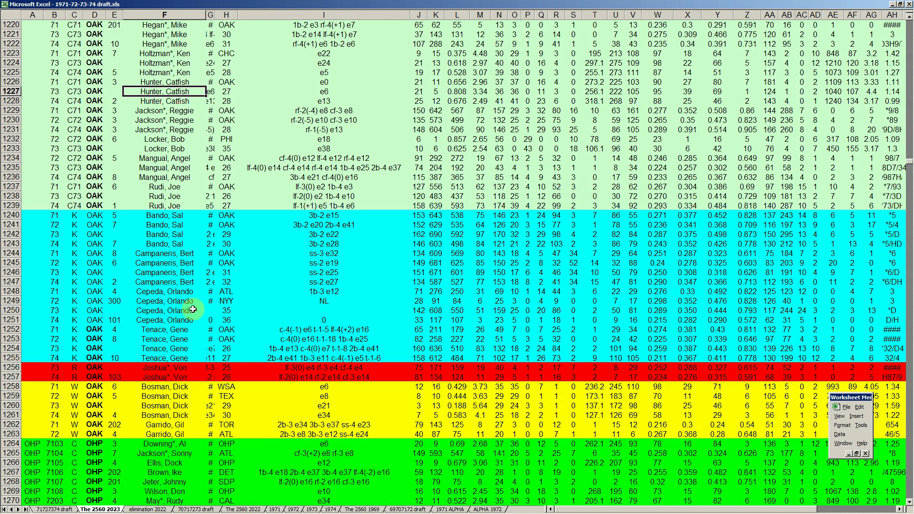
click(172, 341)
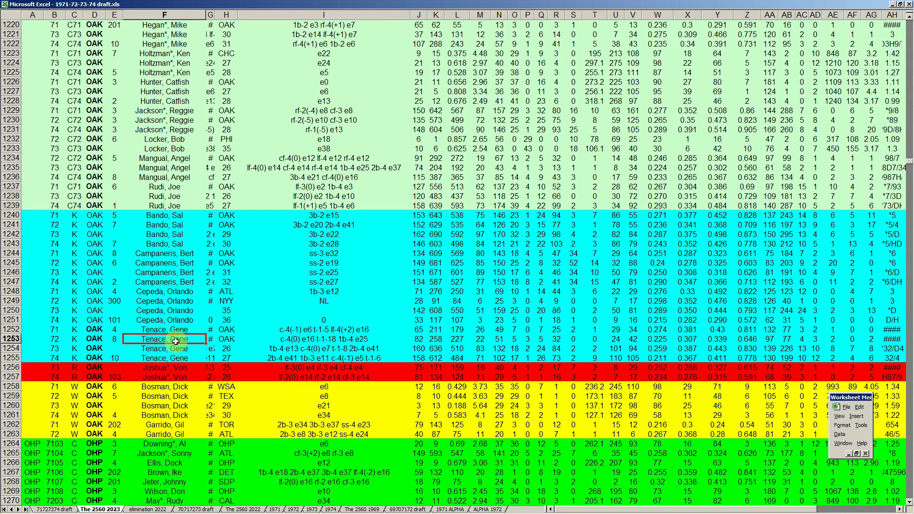
drag(12, 215, 14, 244)
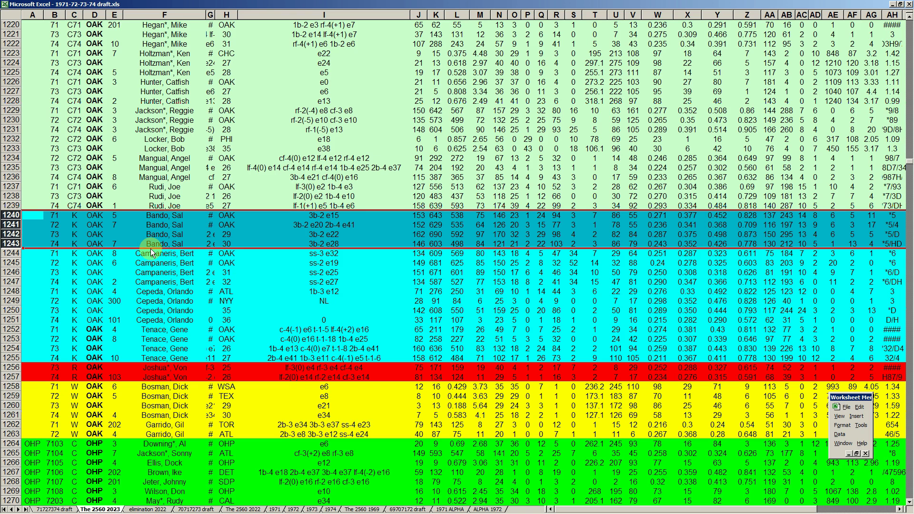
drag(13, 253, 15, 282)
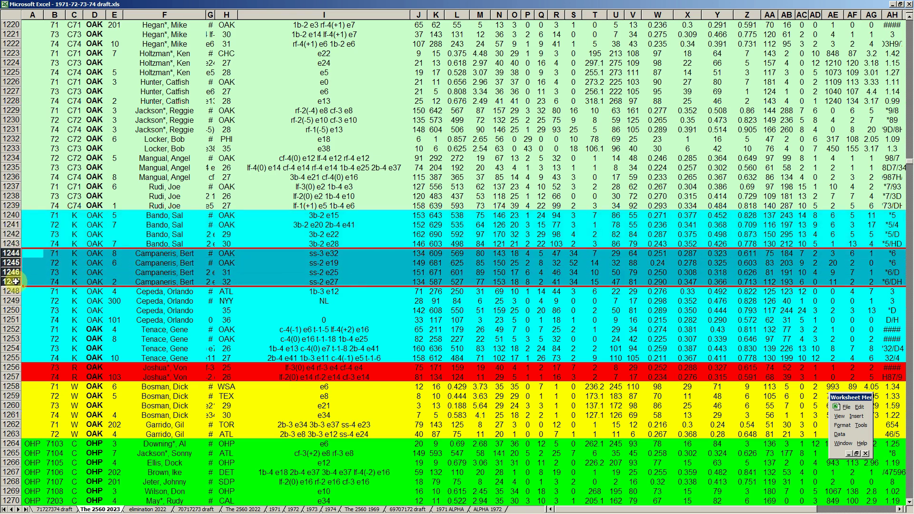
click(341, 263)
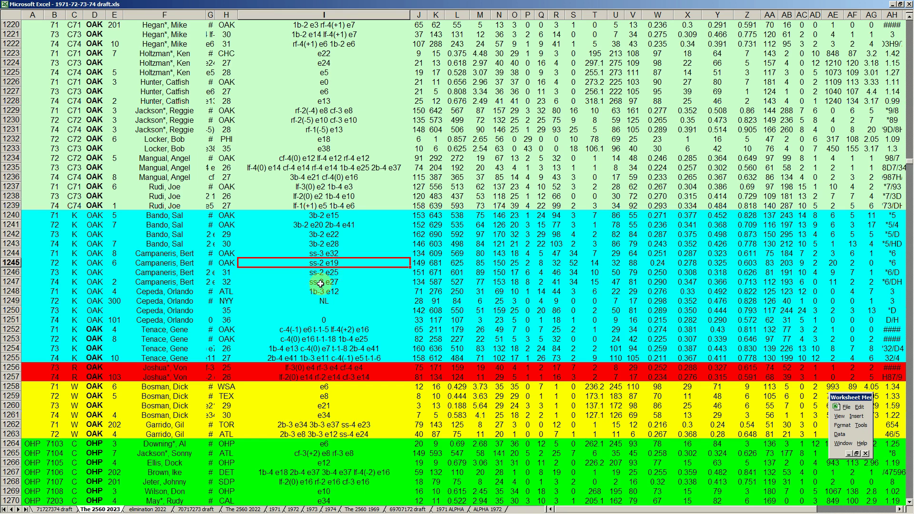
click(321, 283)
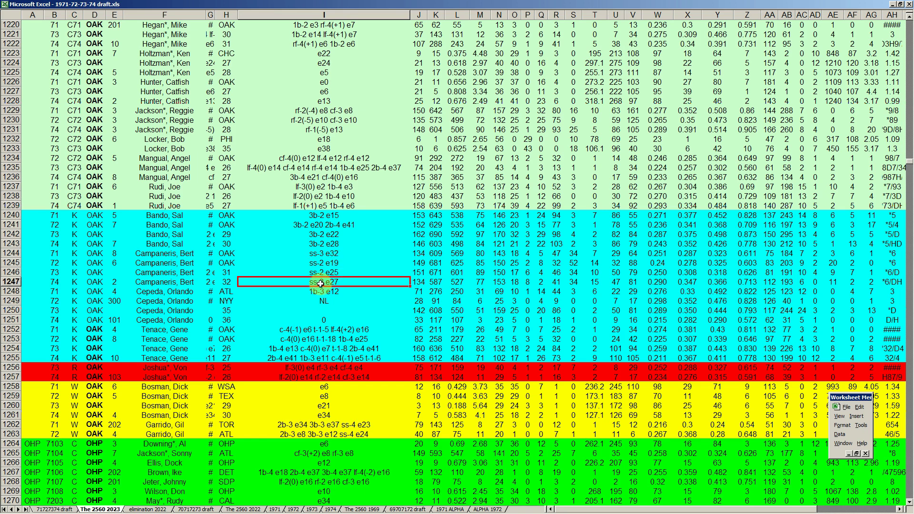
drag(12, 263, 13, 281)
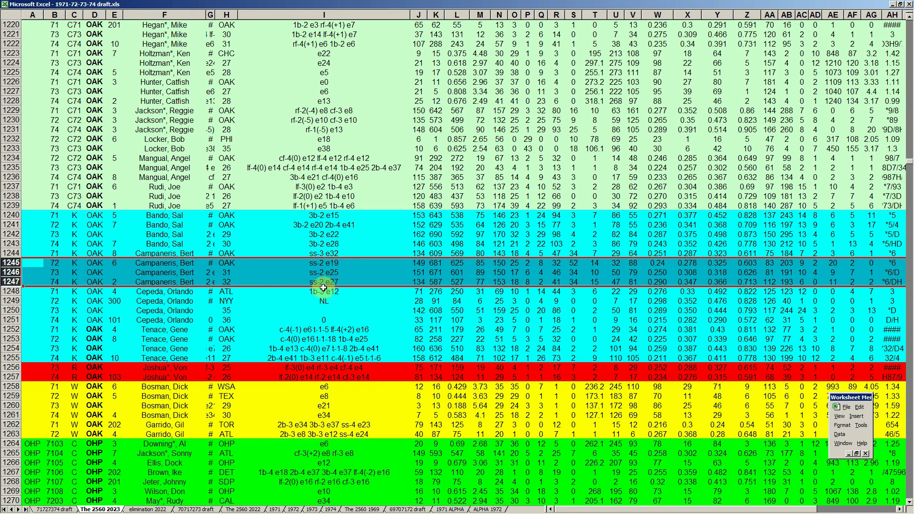
Step: Examine the remaining cyan OAK seasons, checking cell Z1247, highlighting rows 1248 to 1251 and 1252 to 1255, and checking cell W1254
click(754, 282)
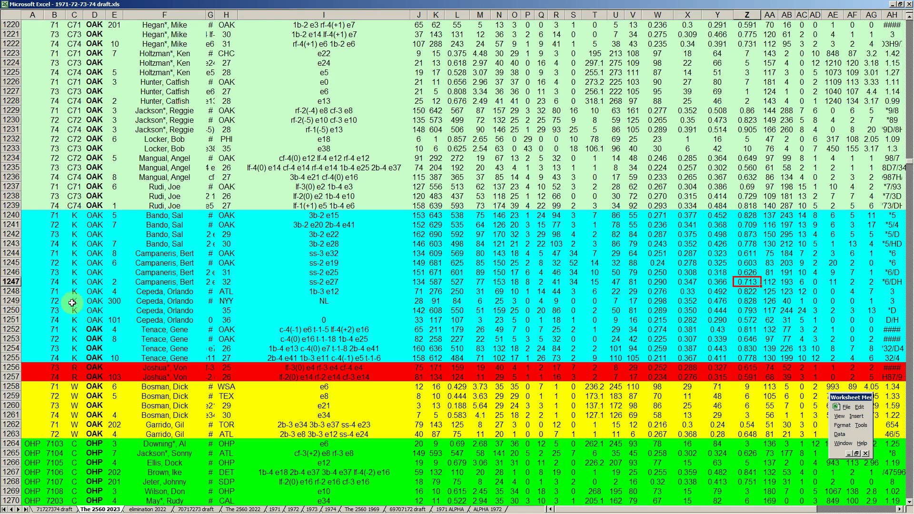
drag(16, 293, 14, 320)
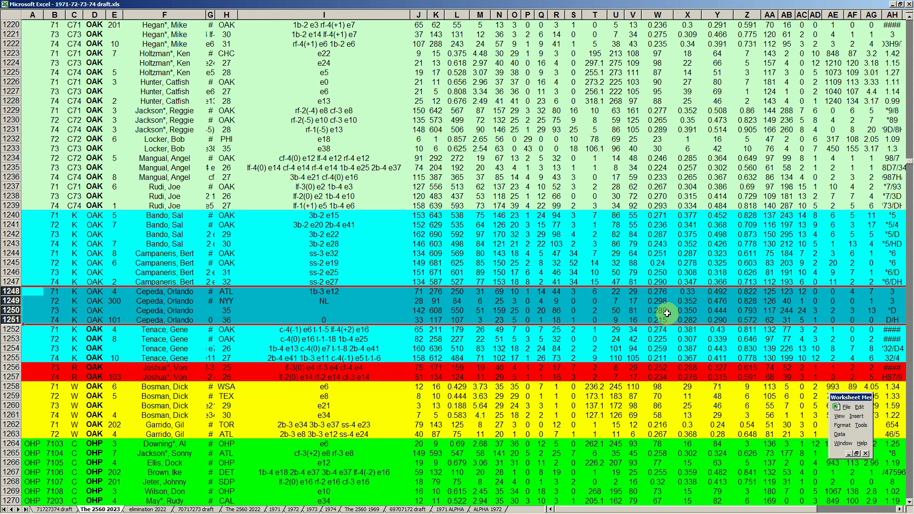
drag(12, 331, 14, 357)
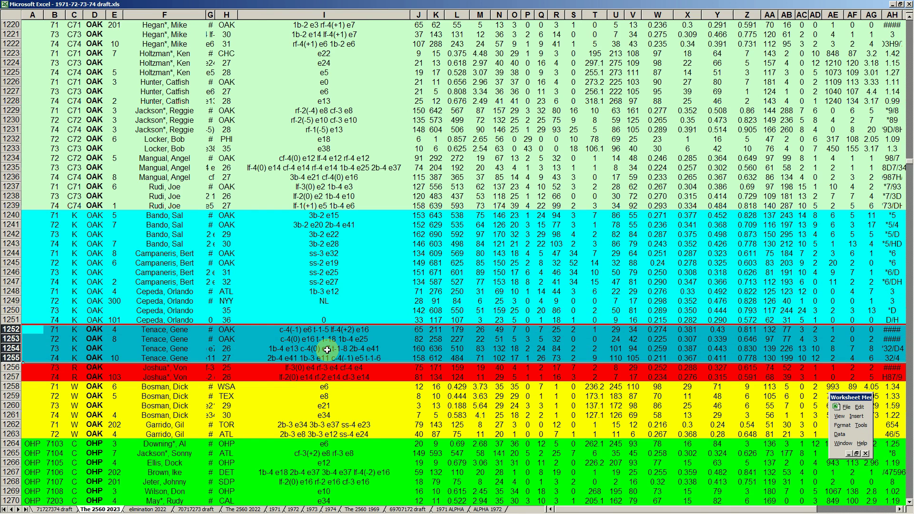
click(666, 350)
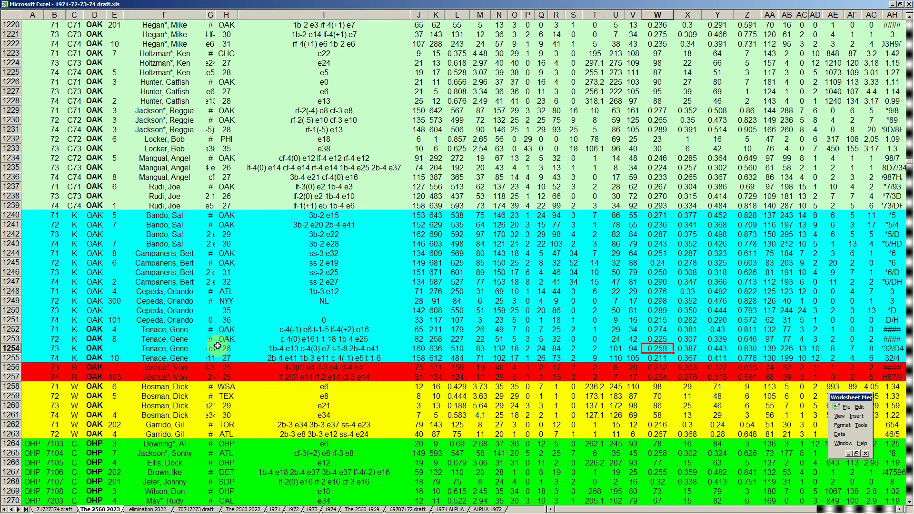
Step: Find OAK's 73 seasons in the yellow-column section and highlight rows 2047 and 2048
click(160, 281)
key(Page_Down)
key(Page_Down)
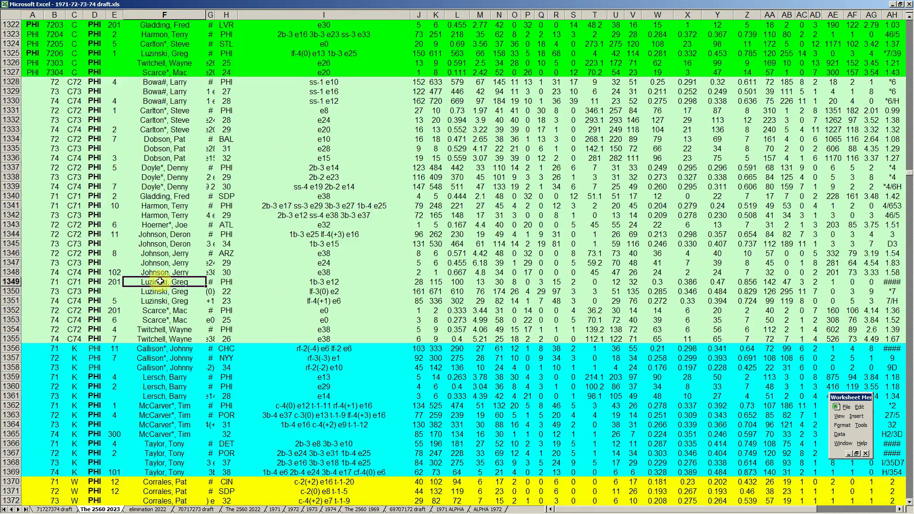
key(Page_Down)
key(Page_Down)
key(Page_Down)
key(Page_Down)
key(Page_Down)
key(Page_Down)
key(Page_Down)
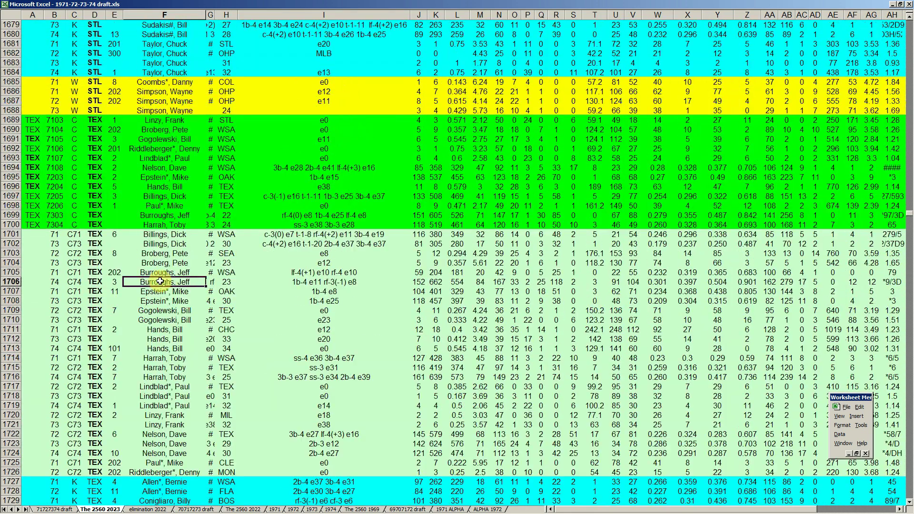
key(Page_Down)
key(Page_Down)
key(Page_Down)
key(Page_Down)
key(Page_Down)
key(Page_Down)
key(Page_Down)
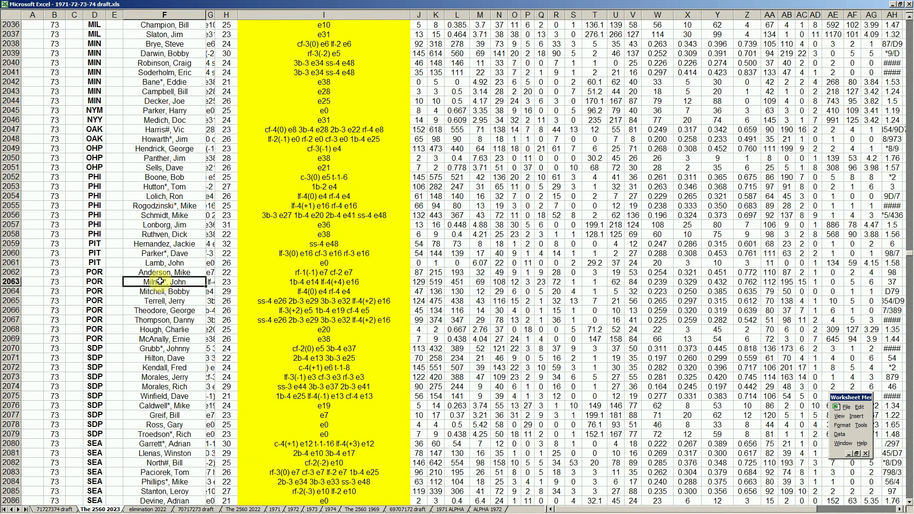
click(16, 129)
drag(15, 130, 16, 140)
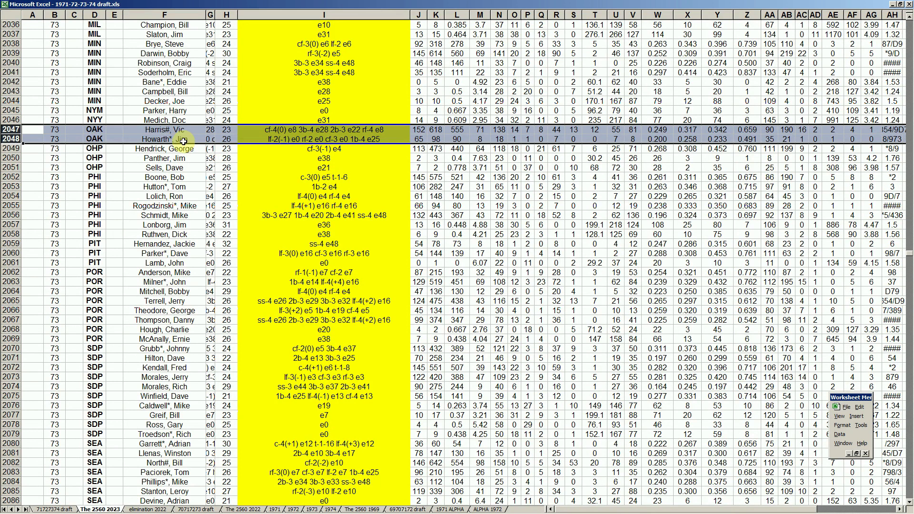
Step: Find OAK's 74 seasons further down the sheet and highlight rows 2250 to 2253
key(Page_Down)
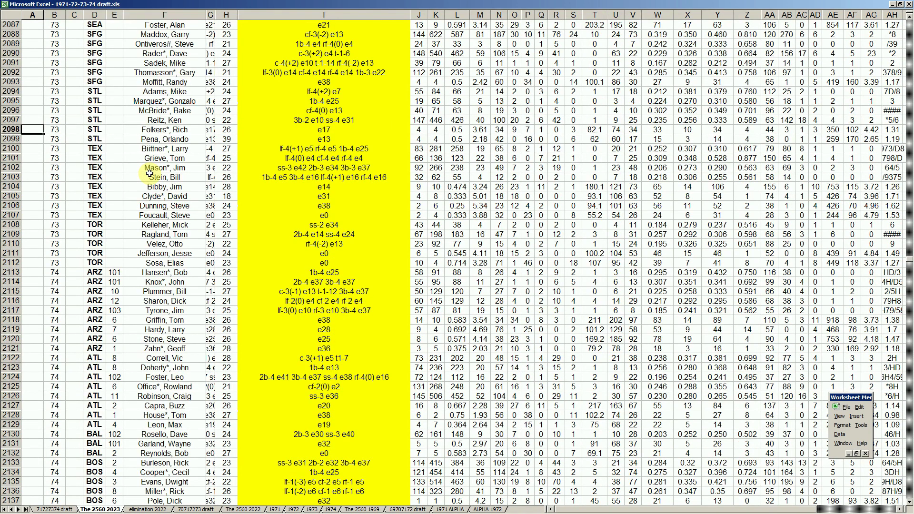
key(Page_Down)
key(Page_Down)
key(Page_Down)
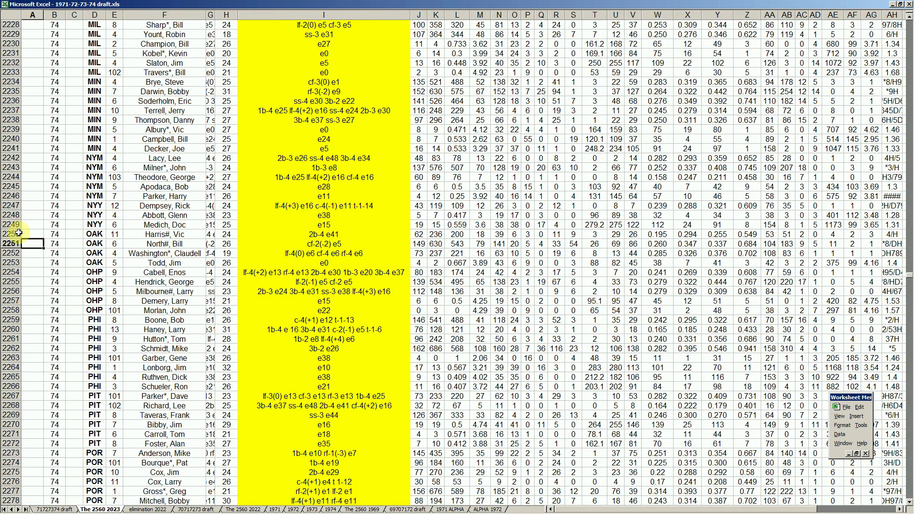
drag(15, 235, 15, 268)
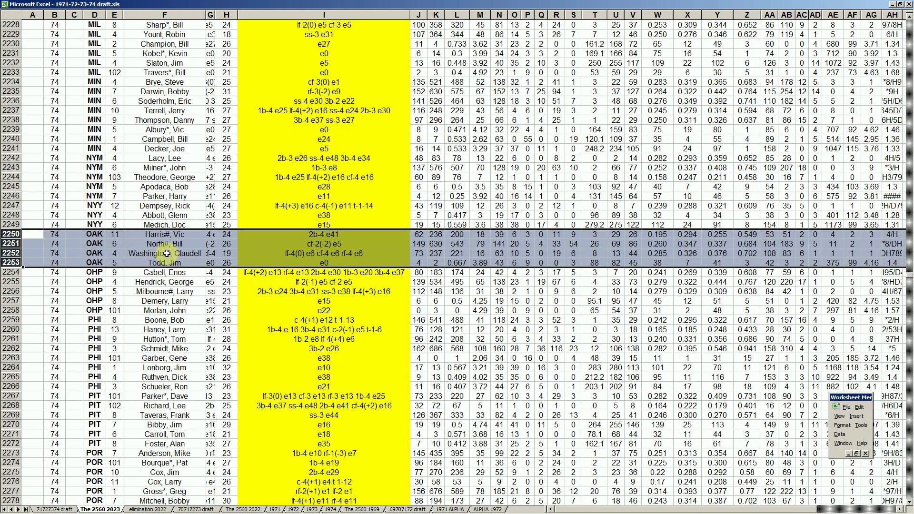
Step: Return to the 73 seasons and highlight the SEA center fielder's season in row 2082
click(159, 196)
scroll(160, 196, up, 4)
scroll(160, 196, up, 20)
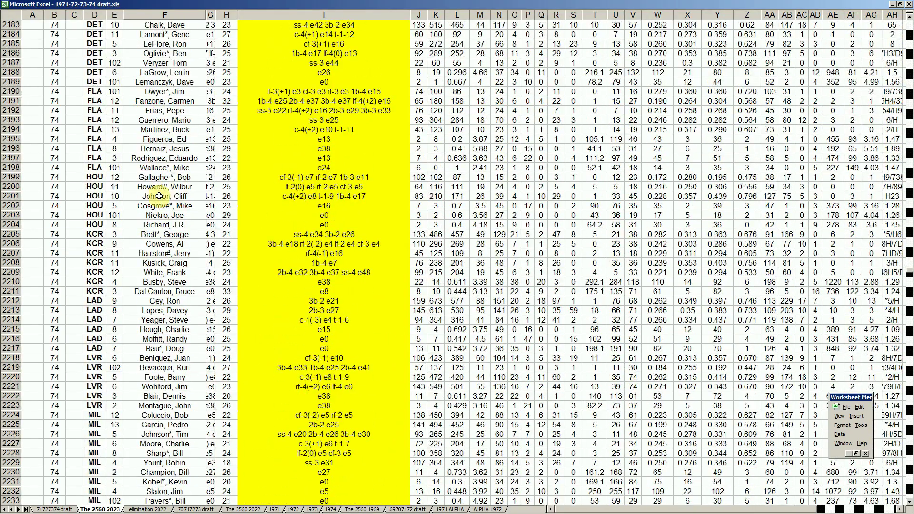
scroll(159, 197, up, 13)
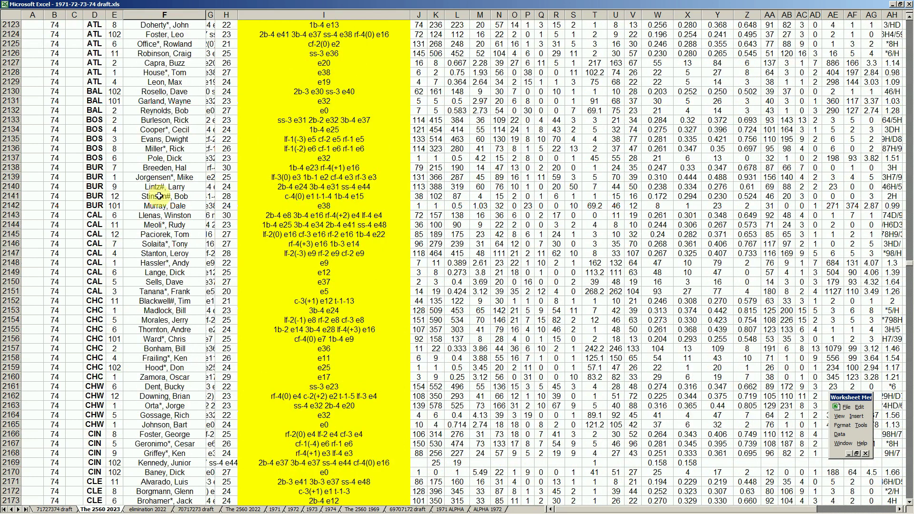
key(Page_Up)
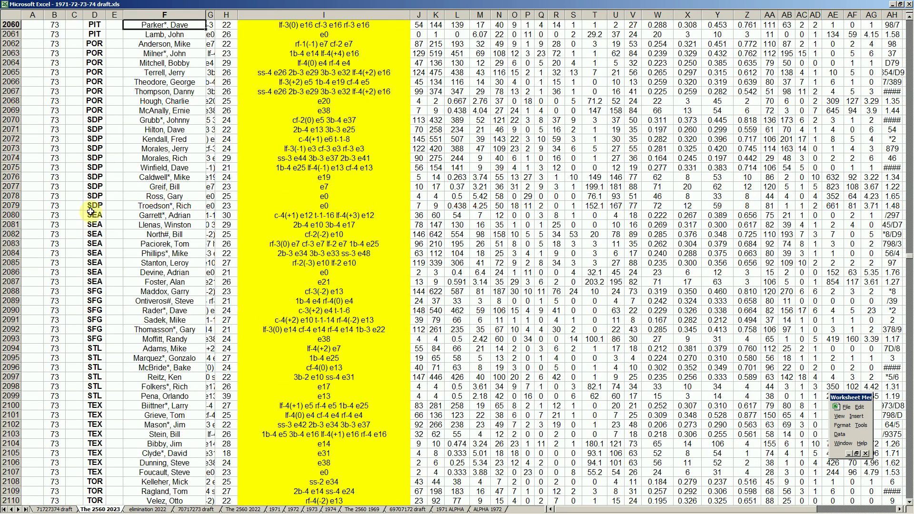
drag(16, 206, 11, 235)
click(11, 235)
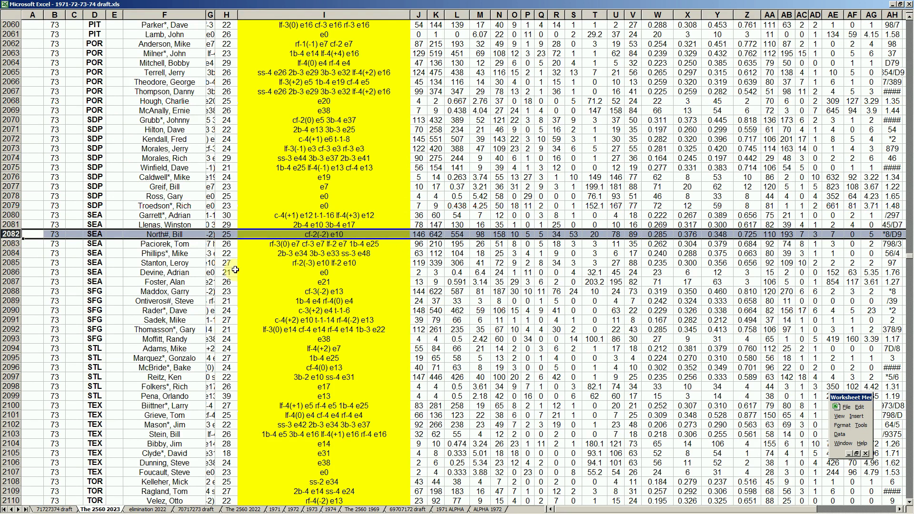
Step: Go back to the 74 seasons and highlight OAK rows 2250 to 2253 again to examine their ratings
key(Page_Down)
key(Page_Down)
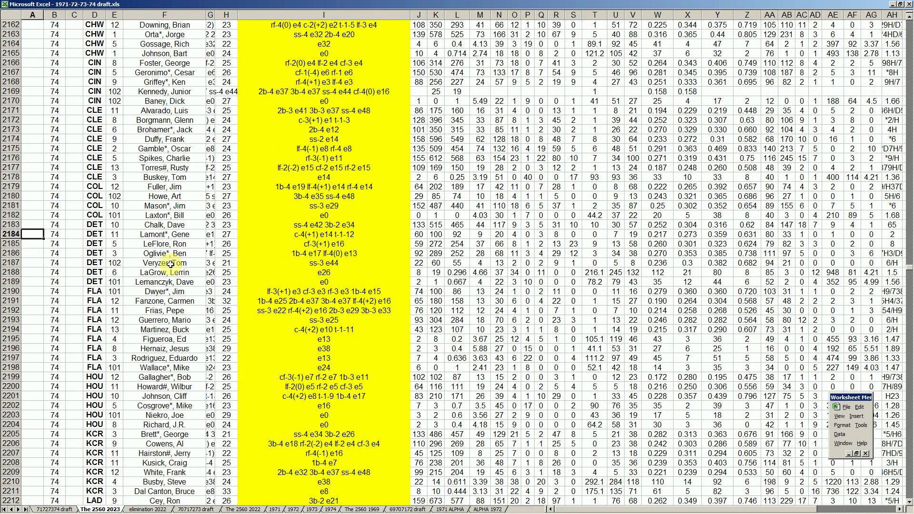
key(Page_Down)
scroll(159, 257, down, 8)
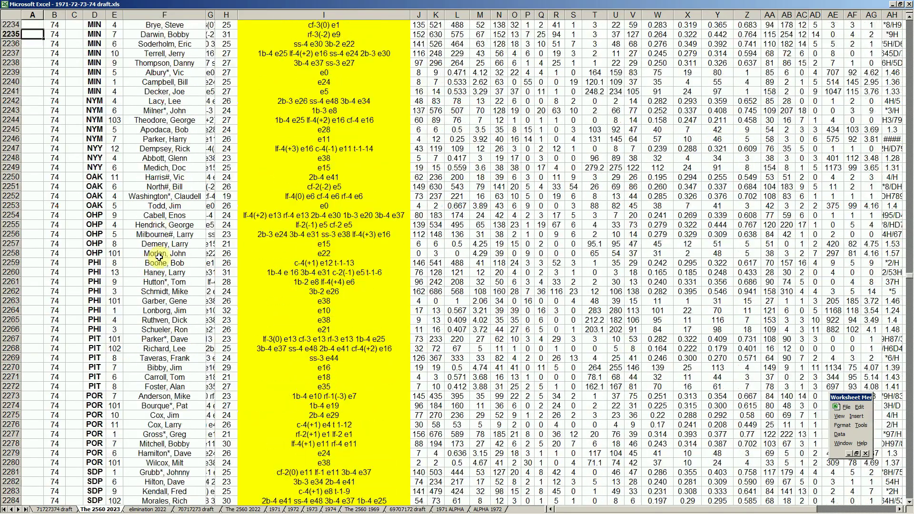
scroll(159, 257, down, 3)
scroll(158, 257, down, 6)
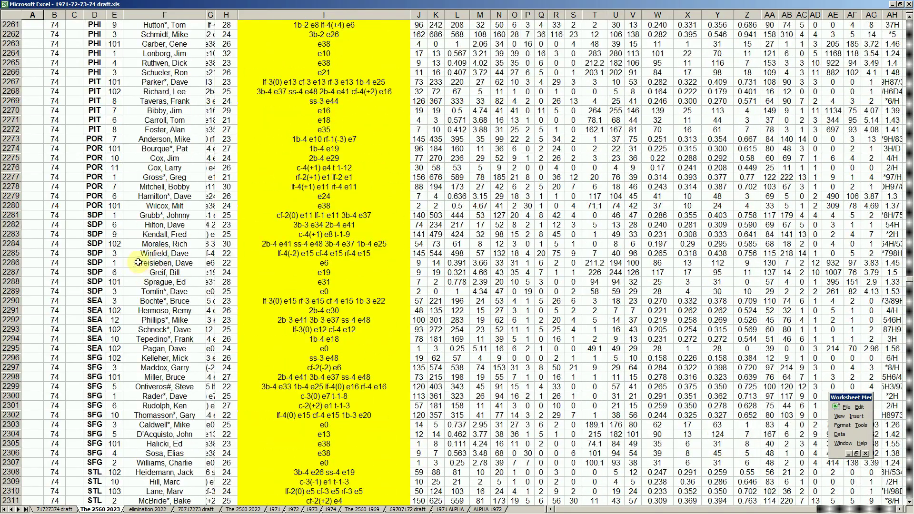
scroll(141, 255, up, 8)
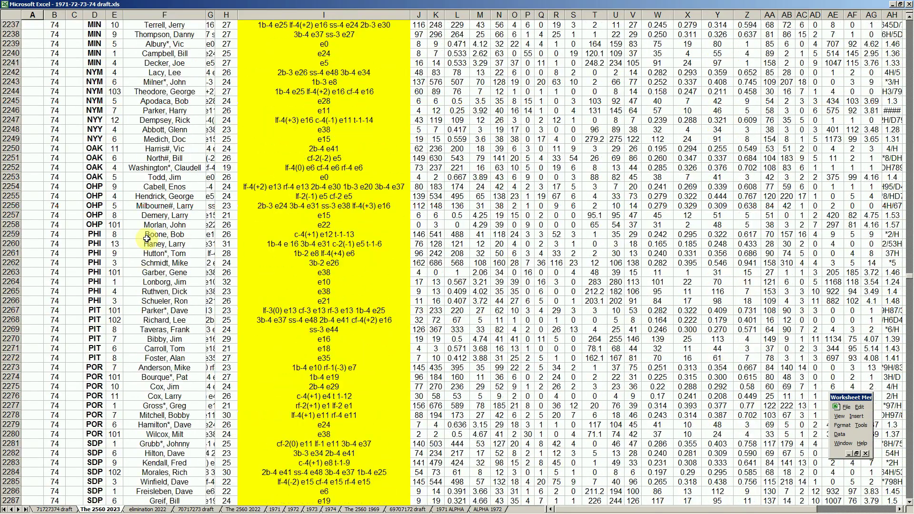
click(13, 149)
drag(14, 149, 22, 177)
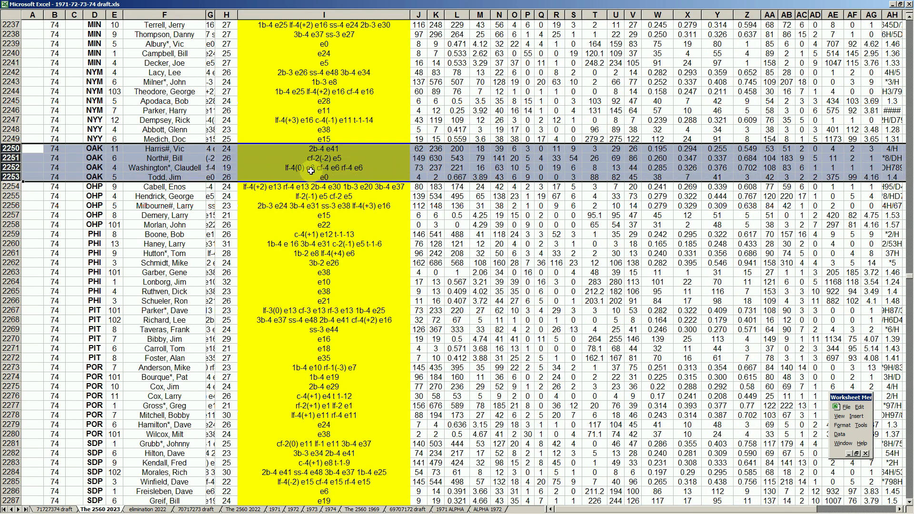
Step: Return to the color-coded team section and bring up the OHP seasons starting at row 1264
click(186, 167)
scroll(187, 167, up, 20)
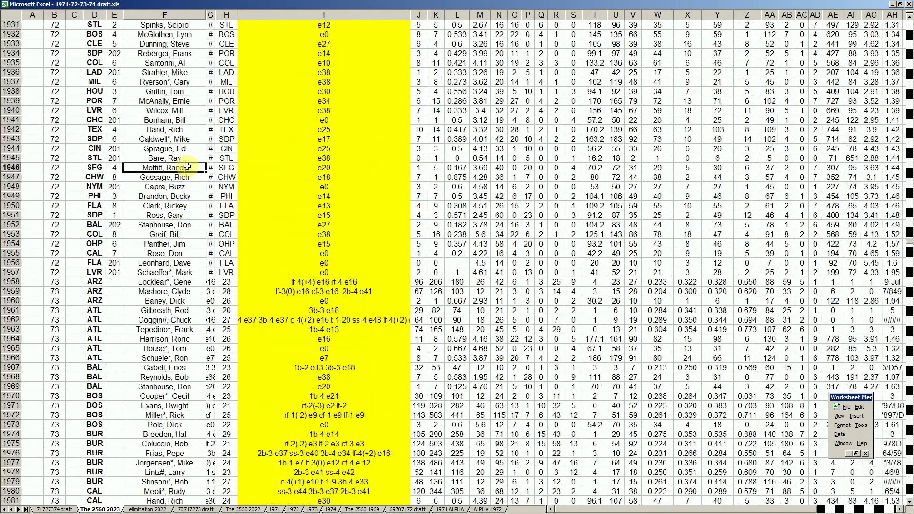
scroll(187, 166, up, 20)
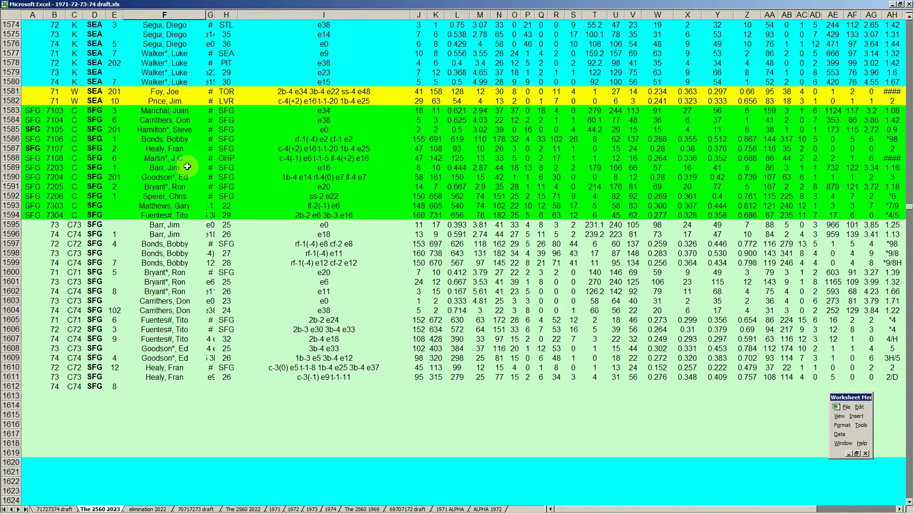
scroll(188, 167, up, 20)
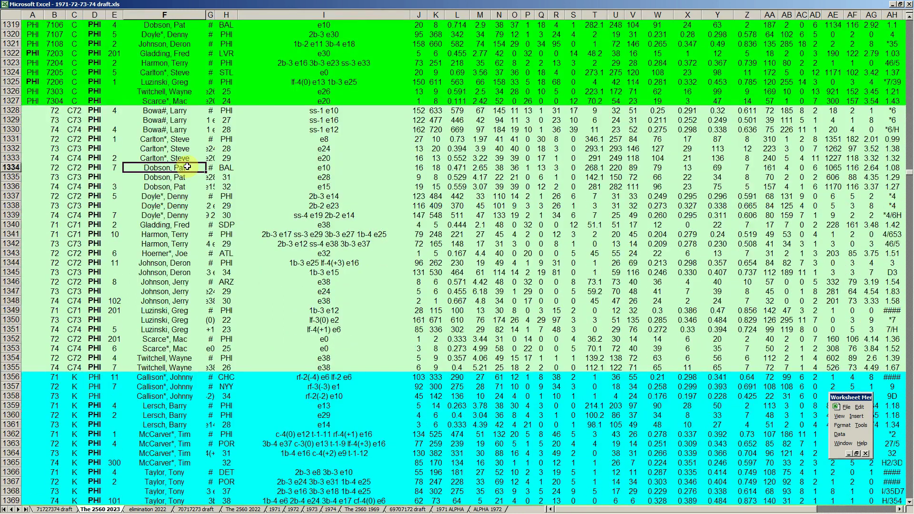
click(187, 167)
scroll(187, 167, up, 3)
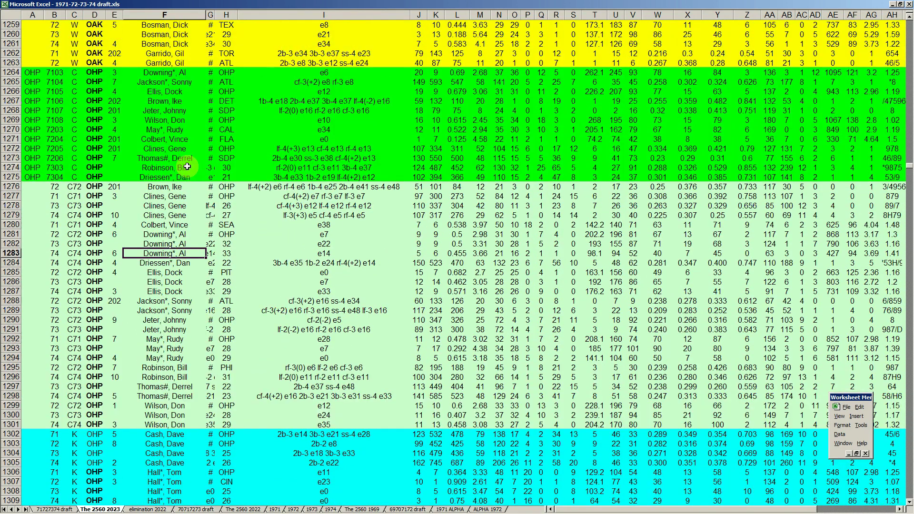
Step: Switch to the CAROUSEL 71-74 2023.xls workbook and check the 74 season cell I274 for OHP slot 7204
mouse_move(203, 509)
click(130, 508)
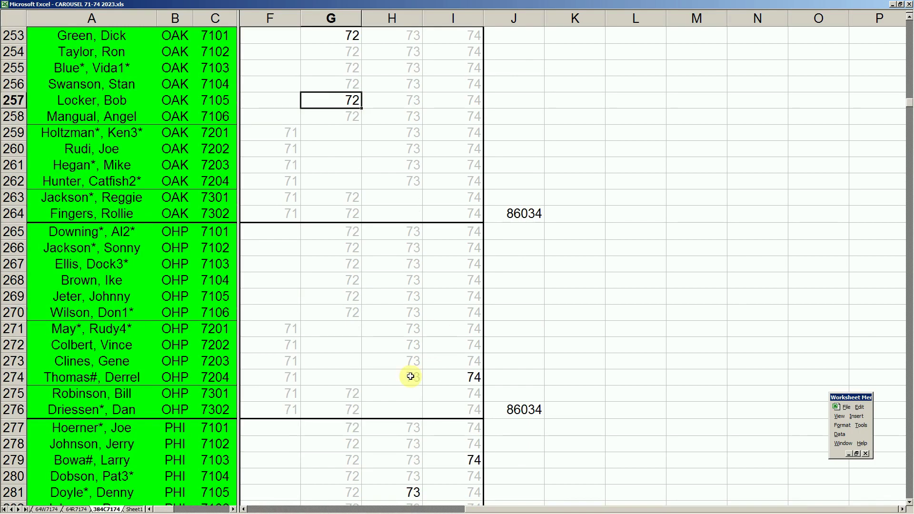
click(463, 377)
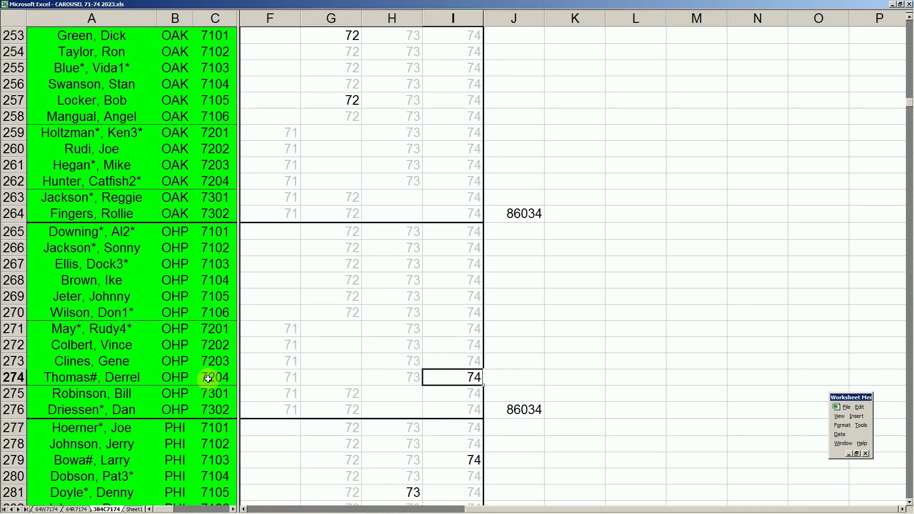
click(171, 509)
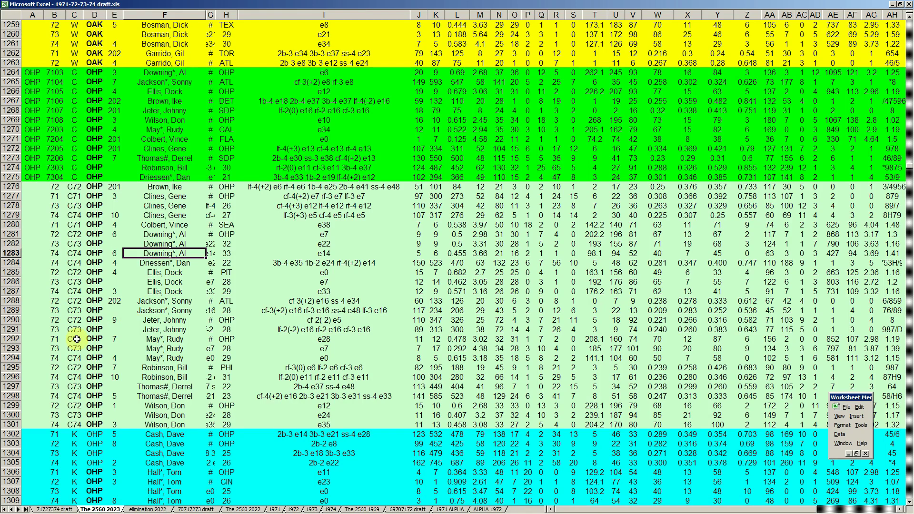
click(13, 396)
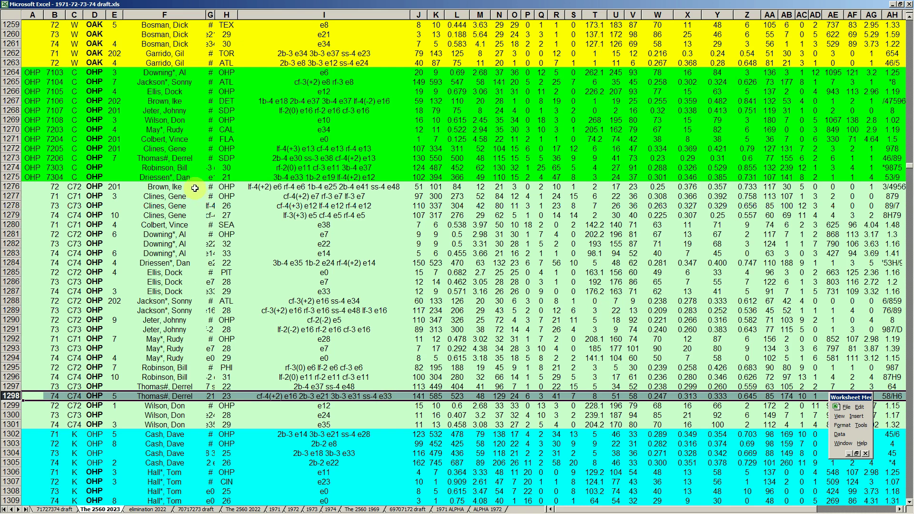
click(176, 263)
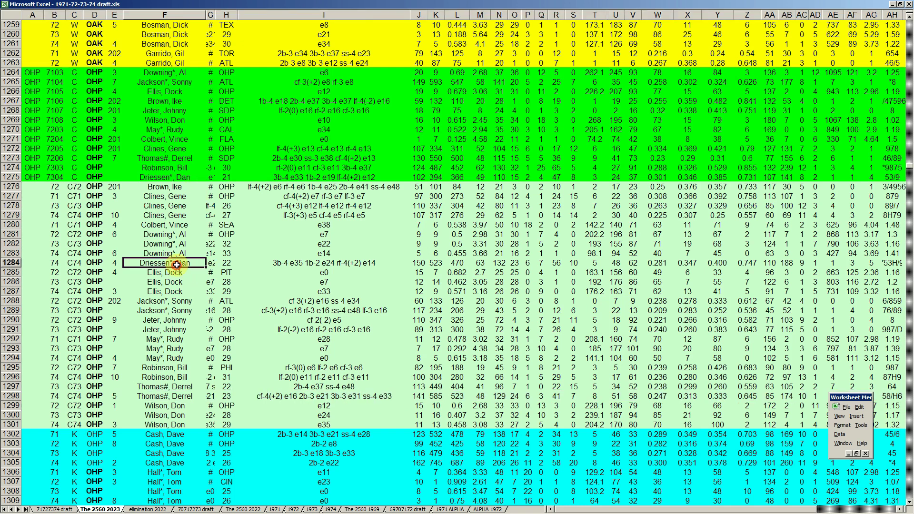
Step: Examine the cyan OHP seasons, highlighting rows 1302 to 1305 and 1306 to 1309, then select cell F1303
scroll(178, 264, down, 4)
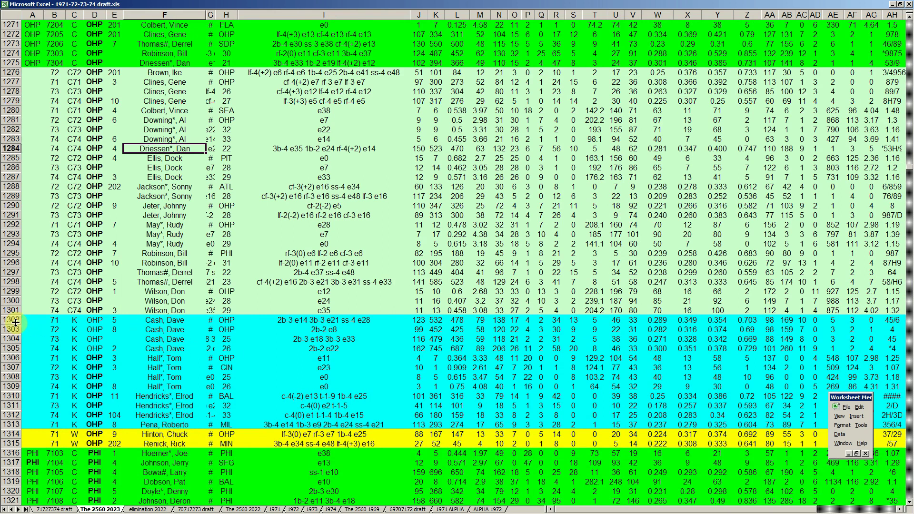
drag(16, 321, 16, 350)
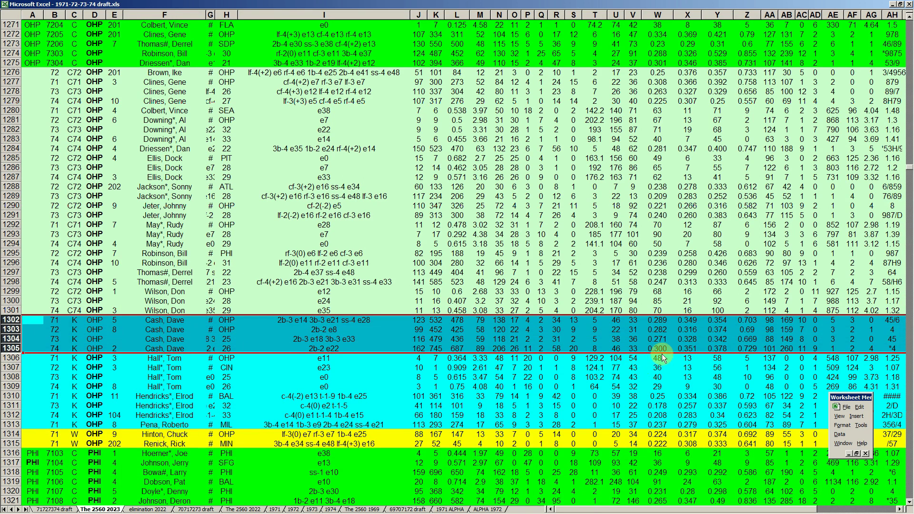
drag(11, 357, 11, 387)
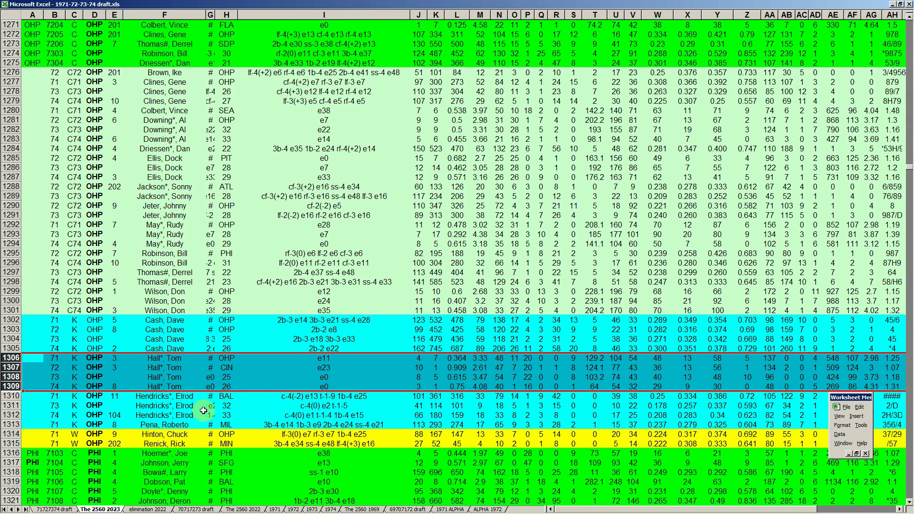
click(178, 329)
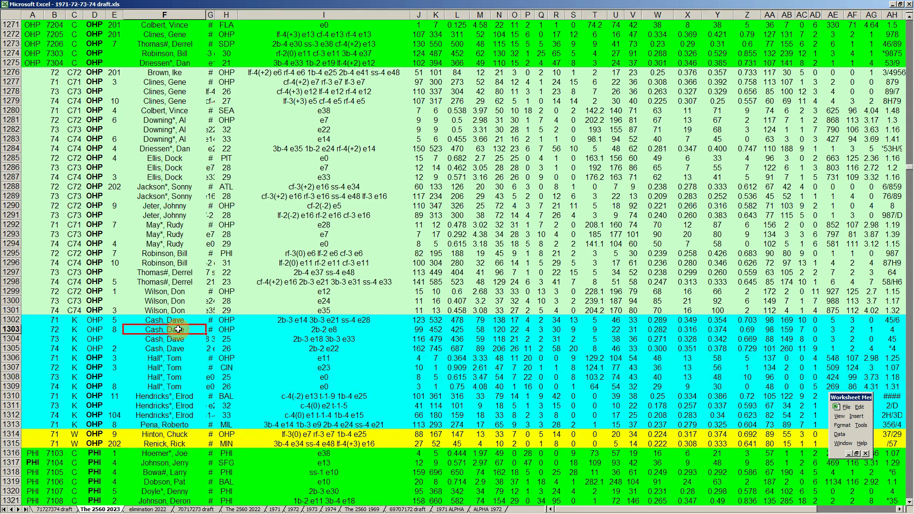
Step: Find OHP's 73 seasons in the yellow-column section and highlight rows 2049 to 2051
scroll(178, 330, down, 20)
click(178, 329)
key(Page_Down)
key(Page_Down)
key(Page_Down)
key(Page_Down)
key(Page_Down)
key(Page_Down)
key(Page_Down)
key(Page_Down)
key(Page_Down)
key(Page_Down)
key(Page_Down)
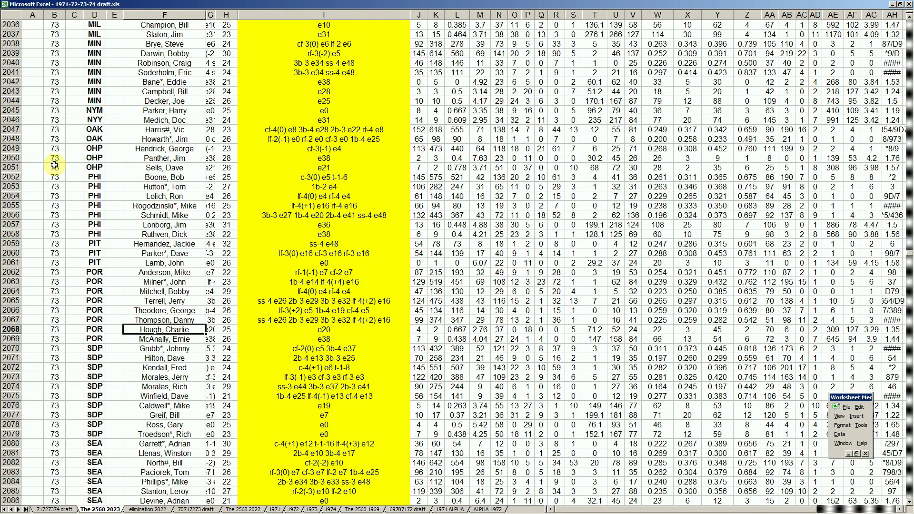
drag(12, 149, 14, 173)
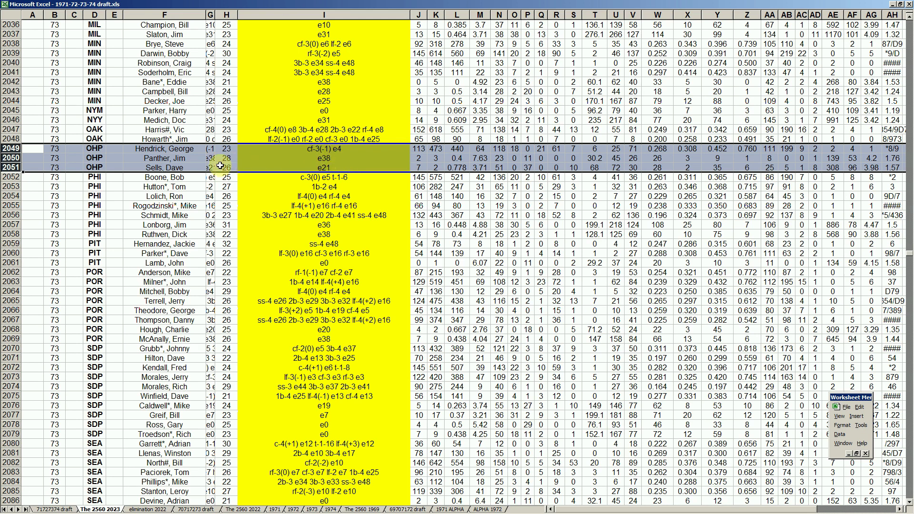
Step: Find OHP's 74 seasons in the yellow-column section, highlight rows 2254 to 2258 and select cell F2255
click(94, 205)
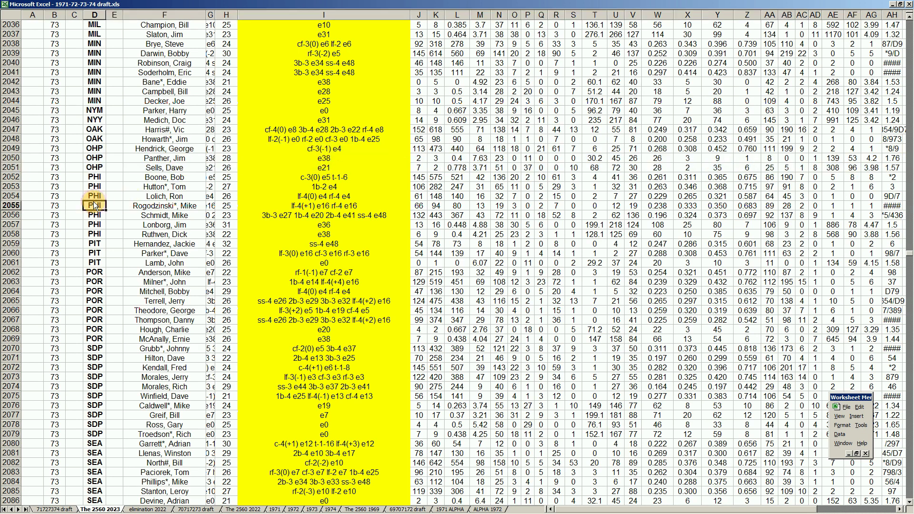
key(Page_Down)
key(Page_Down)
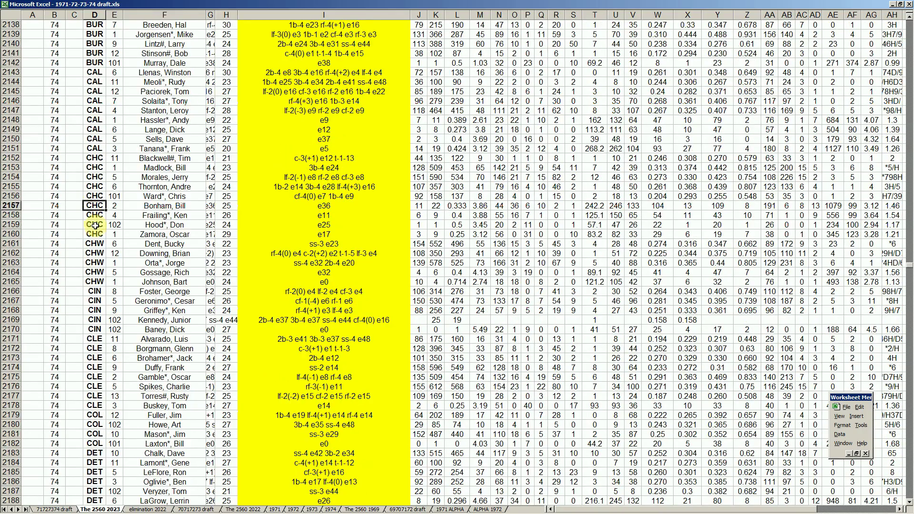
scroll(78, 298, down, 17)
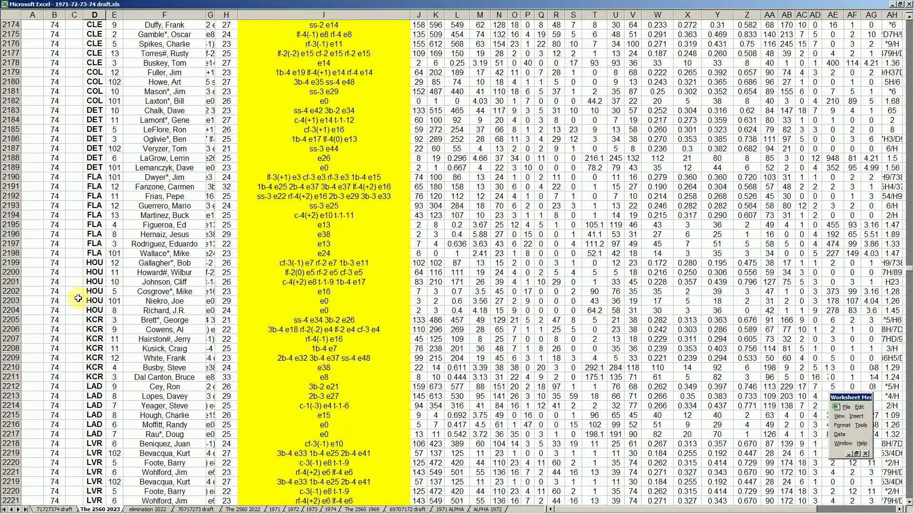
scroll(78, 298, down, 3)
scroll(78, 300, up, 4)
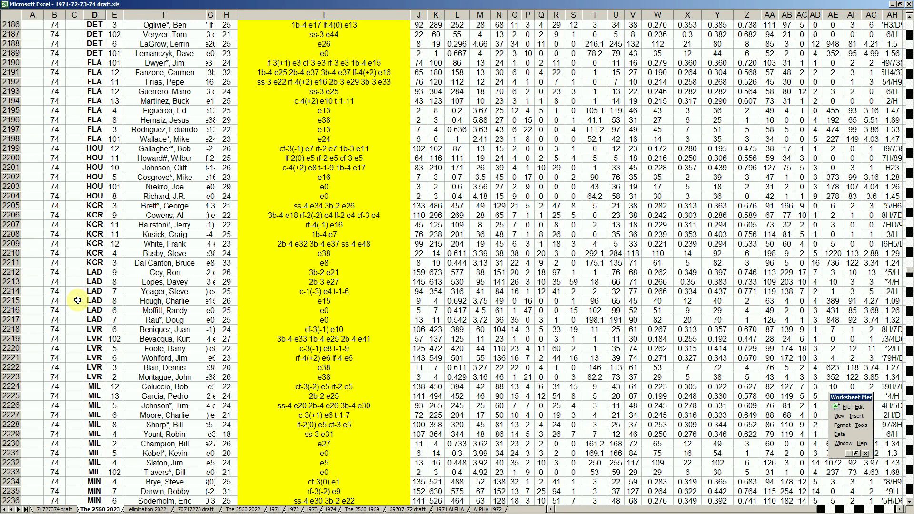
scroll(73, 302, down, 15)
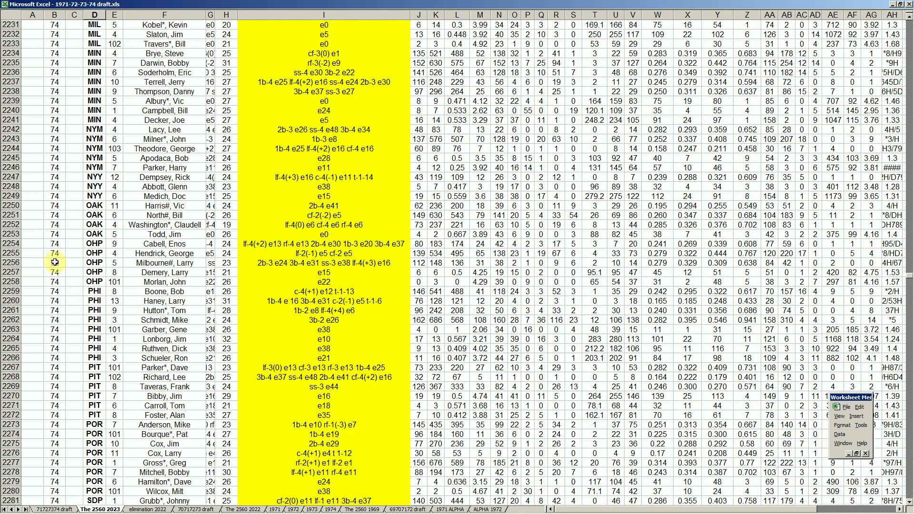
drag(12, 244, 185, 278)
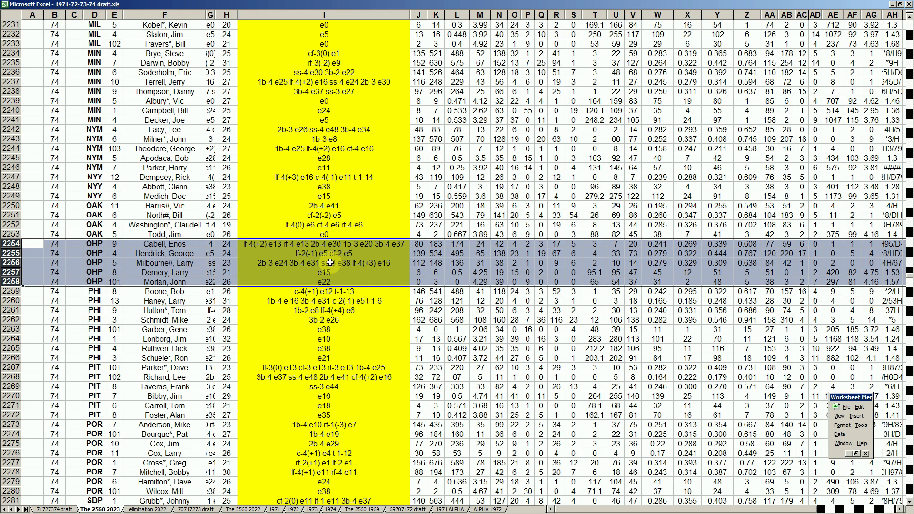
click(196, 256)
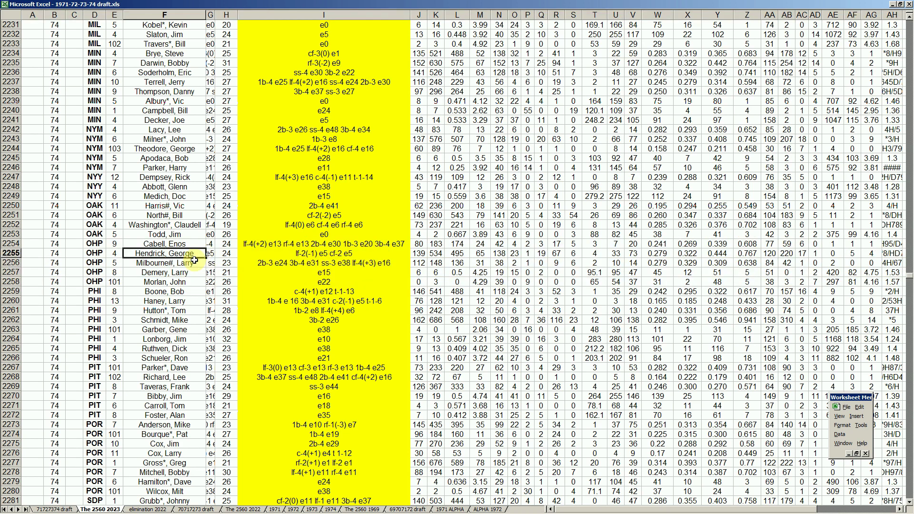
Step: Return to the colour-coded team sections and find the PHI block starting at row 1316
key(Page_Up)
key(Page_Up)
key(Page_Up)
key(Page_Up)
key(Page_Up)
key(Page_Up)
key(Page_Up)
key(Page_Up)
key(Page_Up)
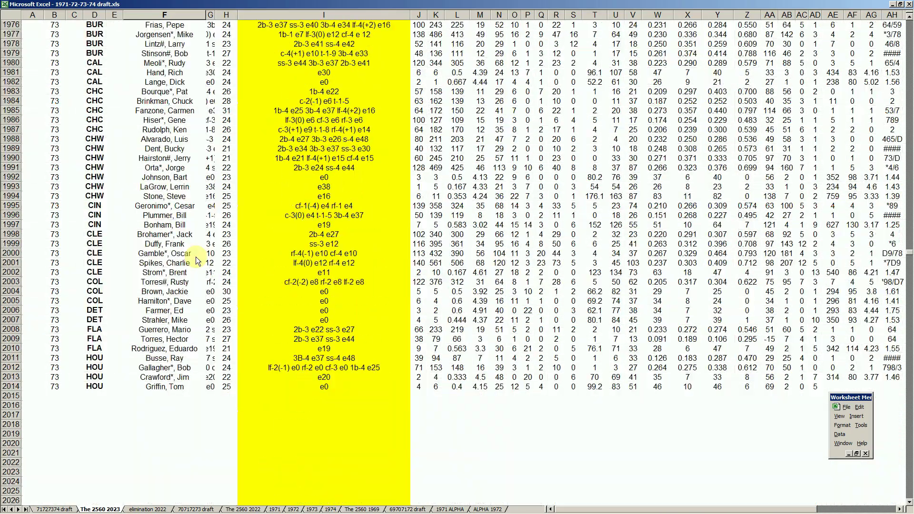
key(Page_Up)
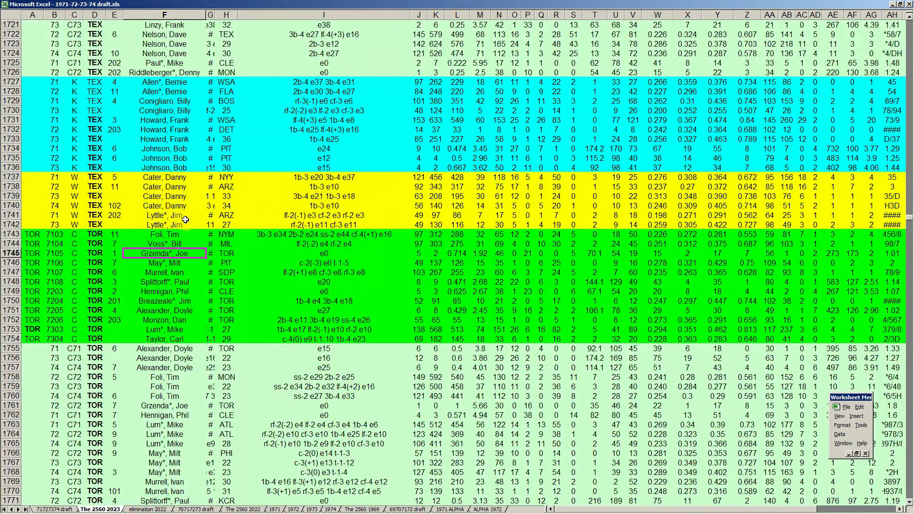
key(Page_Up)
key(Page_Up)
key(Page_Up)
key(Page_Up)
key(Page_Up)
key(Page_Up)
key(Page_Up)
key(Page_Up)
key(Page_Up)
key(Page_Up)
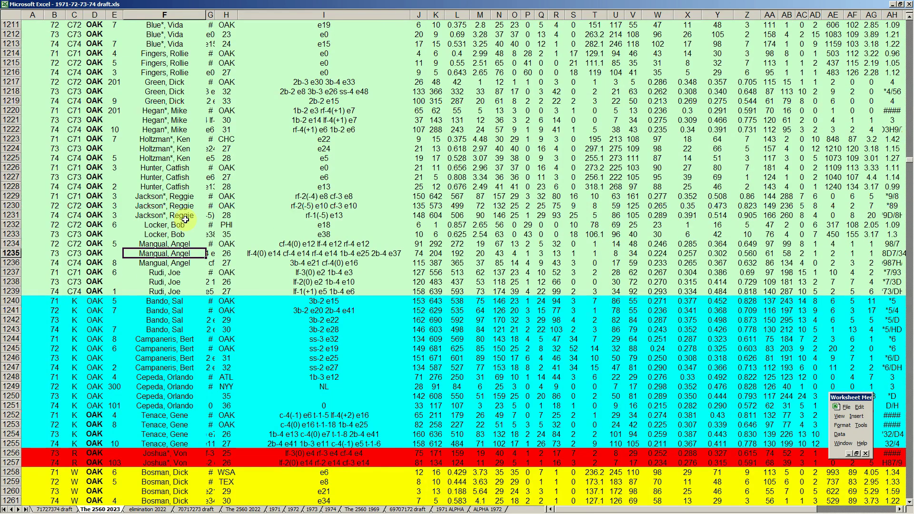
scroll(185, 219, down, 20)
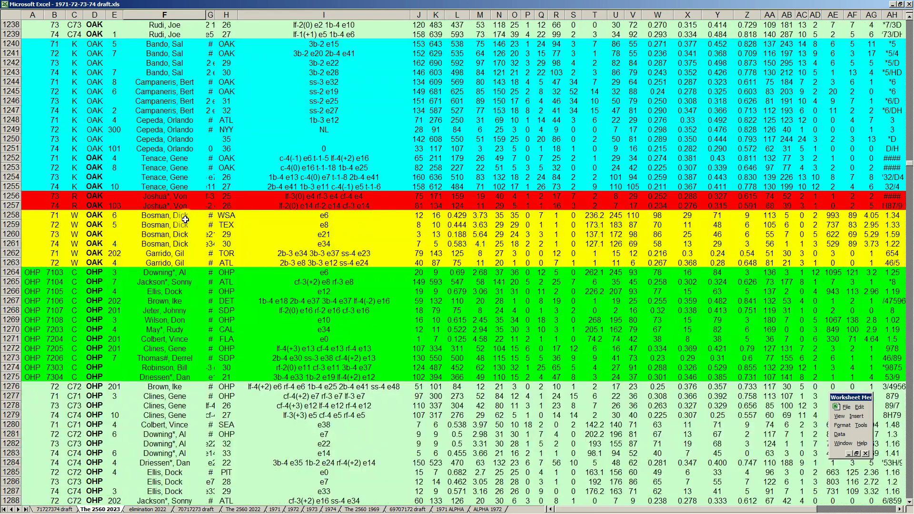
scroll(185, 220, down, 9)
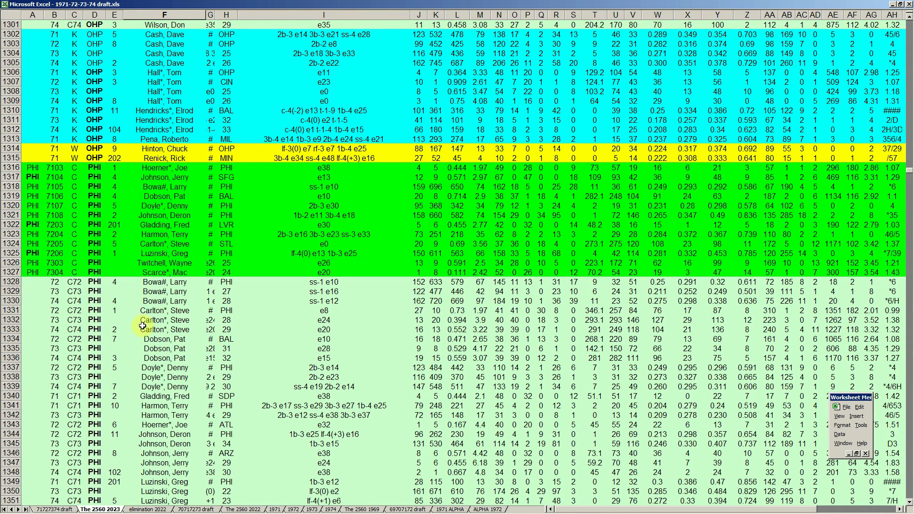
Step: Switch to the CAROUSEL 71-74 2023.xls workbook and check PHI's season cells I279, H281 and H286
click(150, 511)
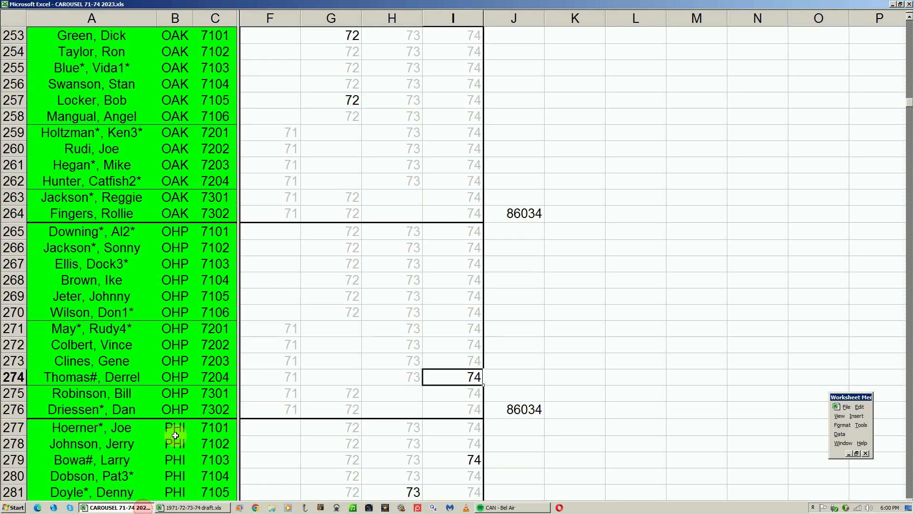
scroll(206, 395, down, 4)
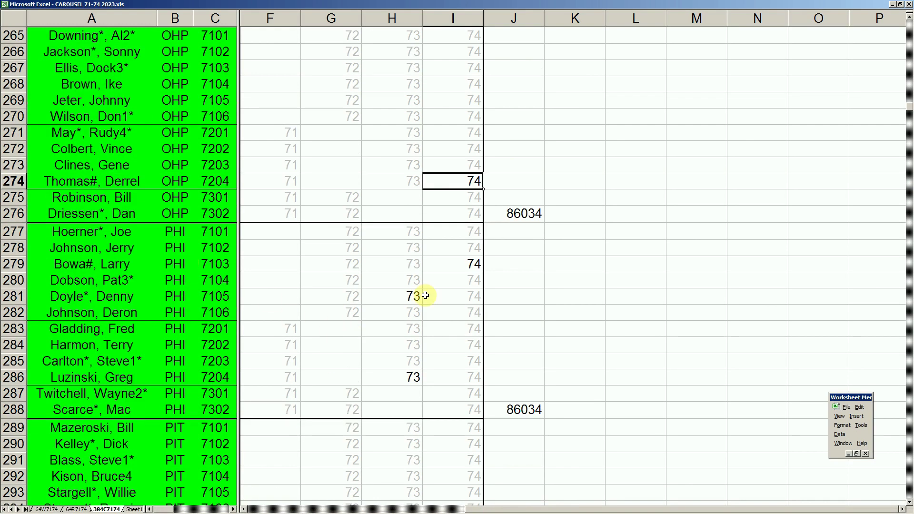
click(474, 264)
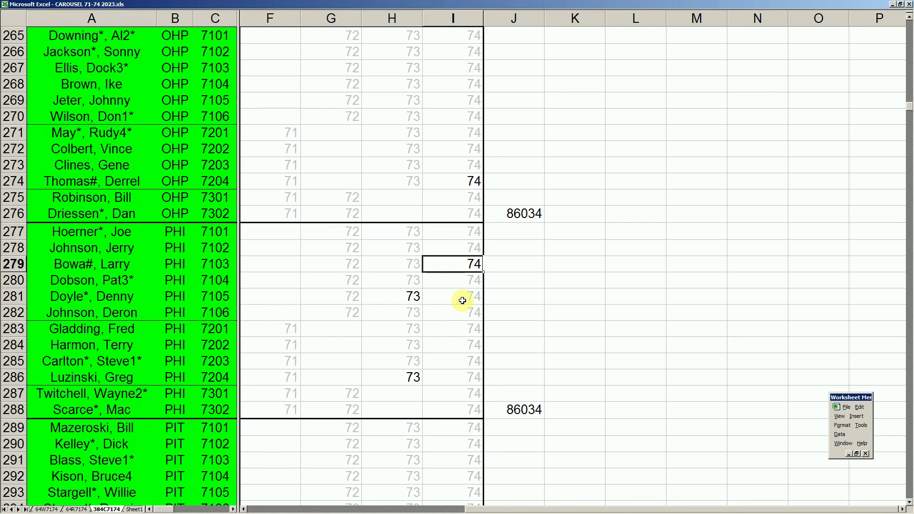
click(403, 299)
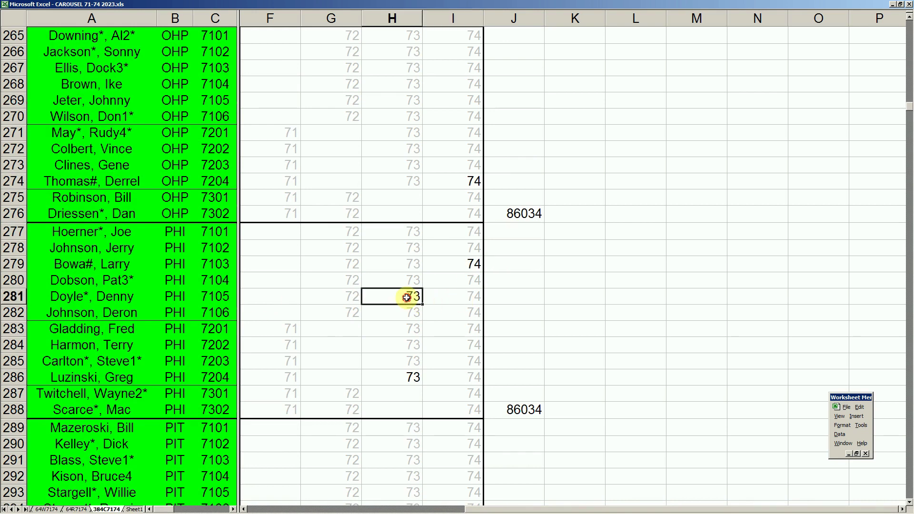
click(409, 376)
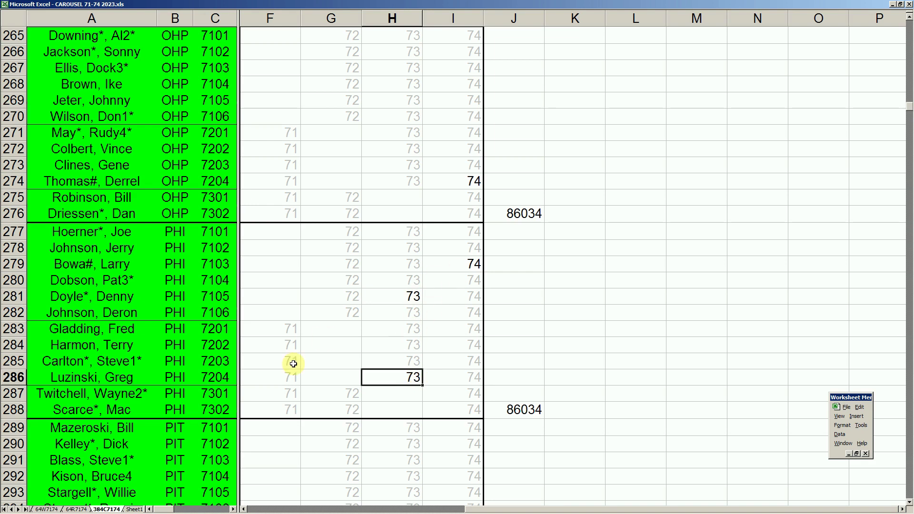
click(175, 512)
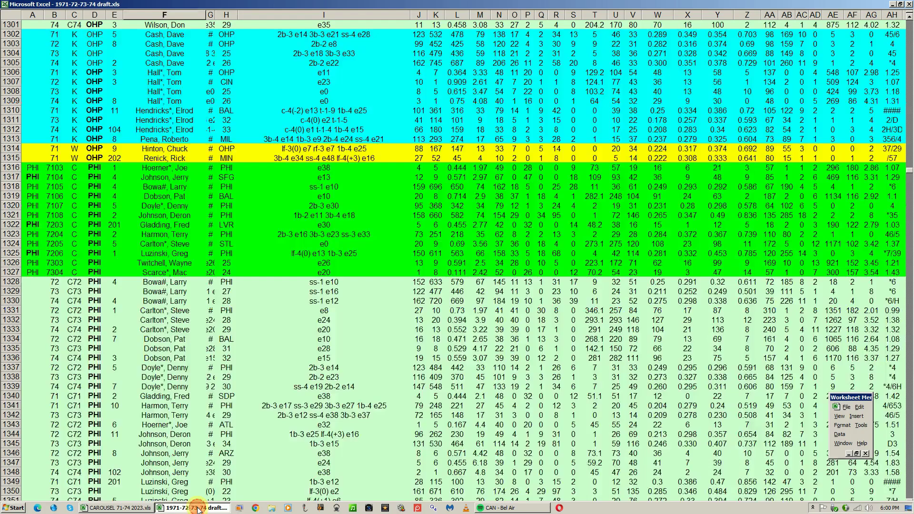
click(154, 358)
scroll(155, 359, down, 10)
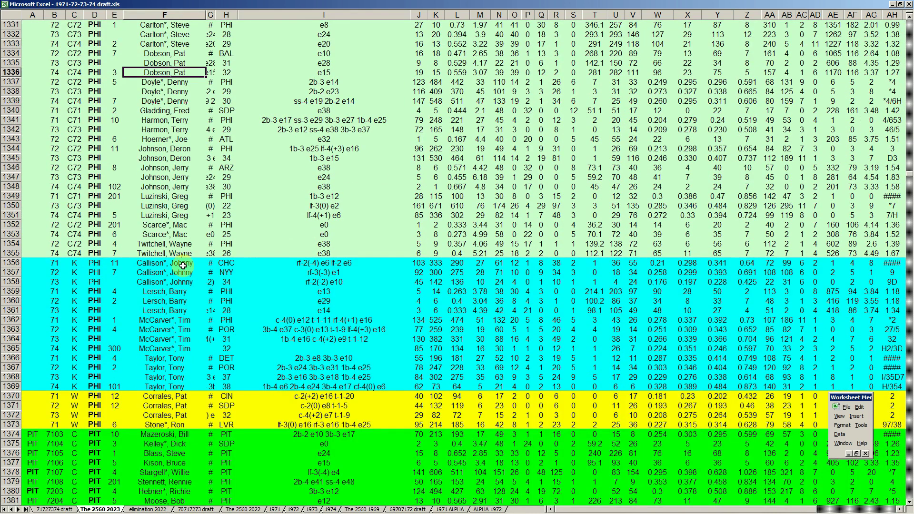
click(184, 300)
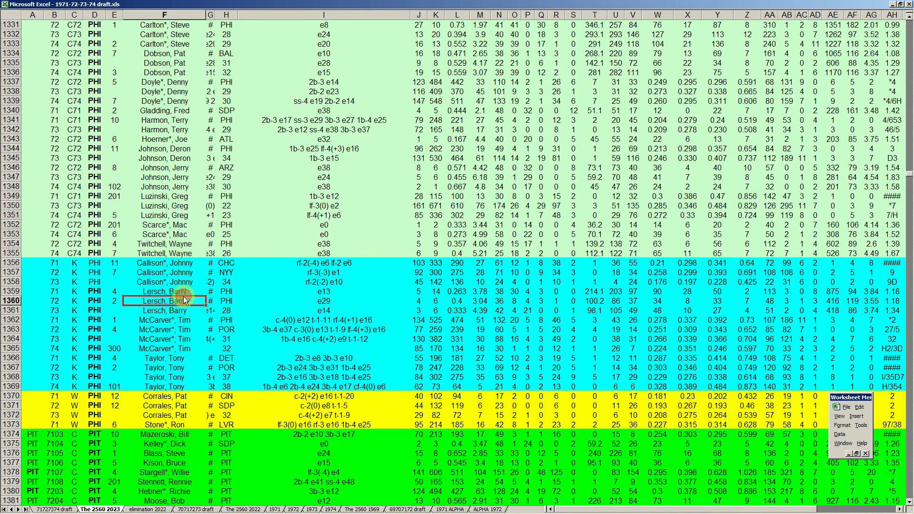
click(171, 319)
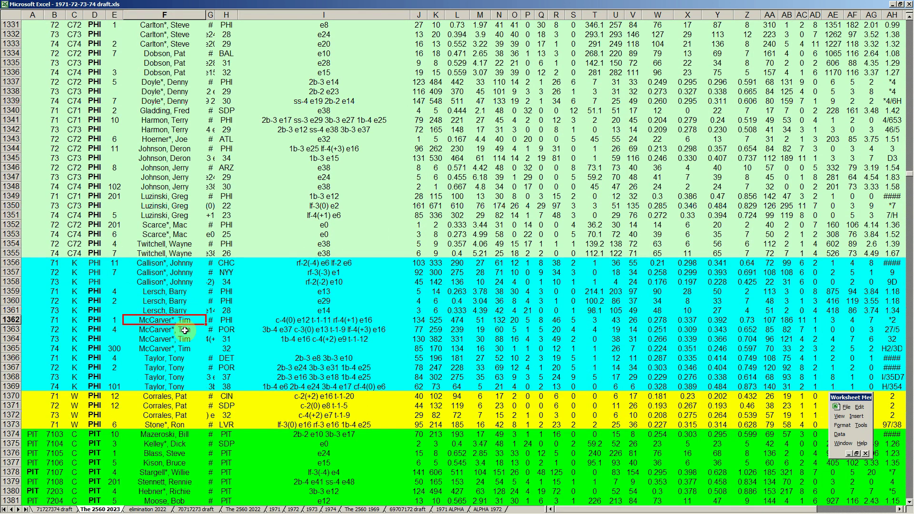
click(175, 358)
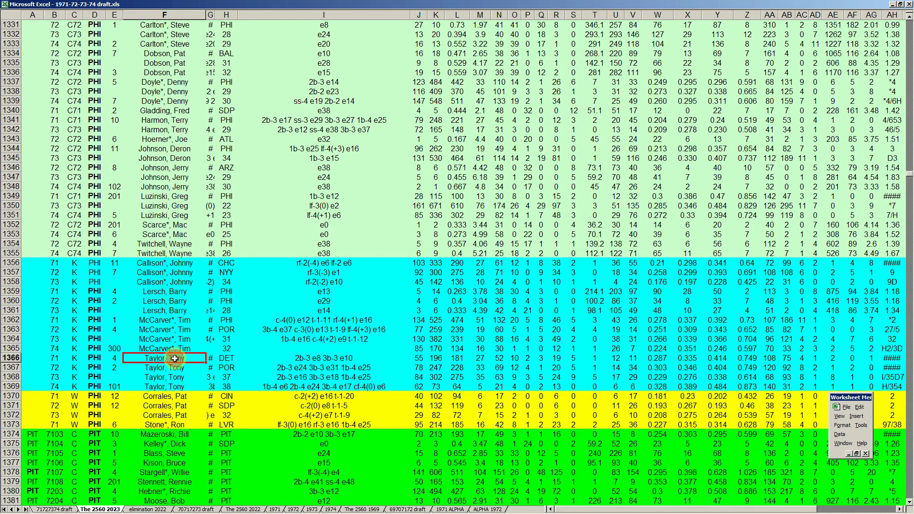
click(175, 320)
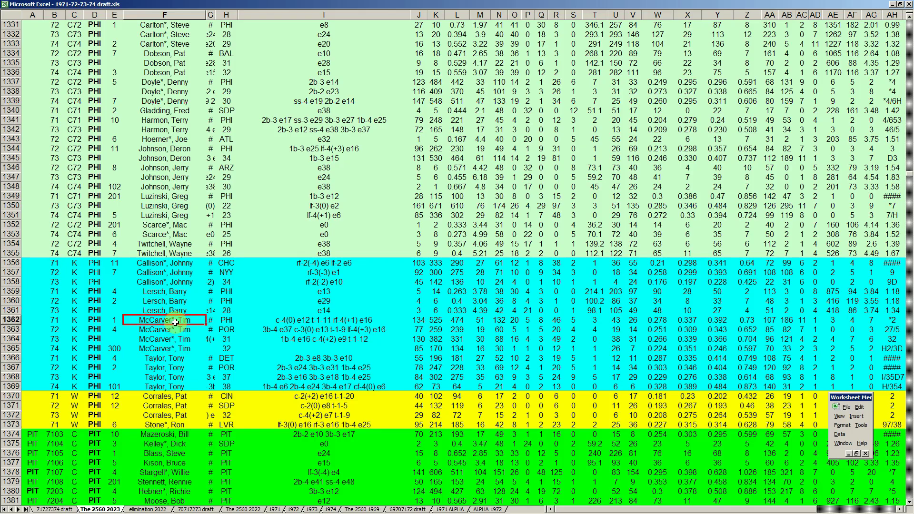
Step: Find PHI's 73 seasons in the yellow-column section and highlight rows 2052 to 2058
key(Page_Down)
key(Page_Down)
key(Page_Down)
key(Page_Down)
key(Page_Down)
key(Page_Down)
key(Page_Down)
key(Page_Down)
key(Page_Down)
key(Page_Down)
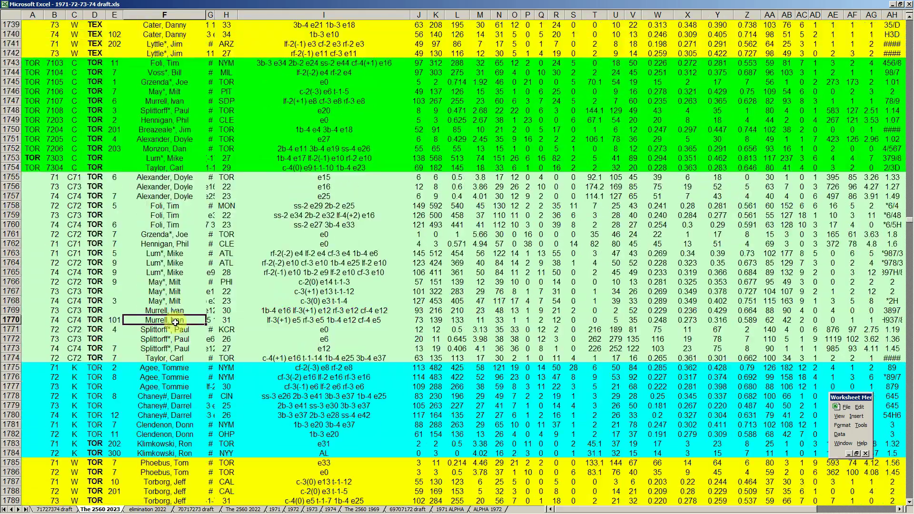
key(Page_Down)
key(Page_Down)
key(Page_Down)
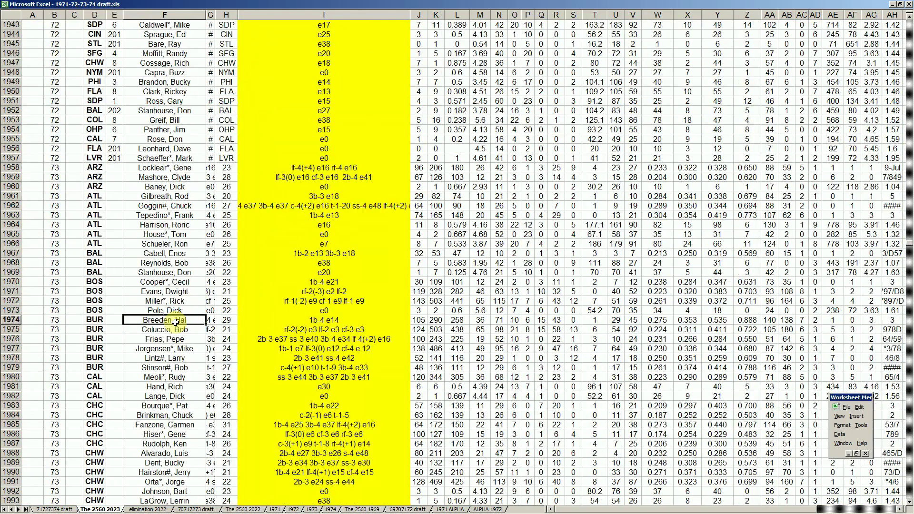
key(Page_Down)
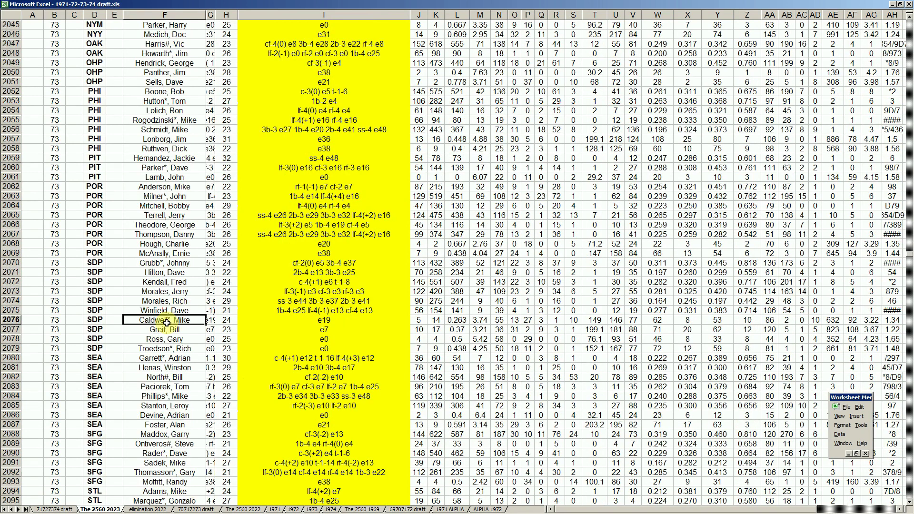
scroll(78, 209, up, 2)
drag(11, 149, 13, 206)
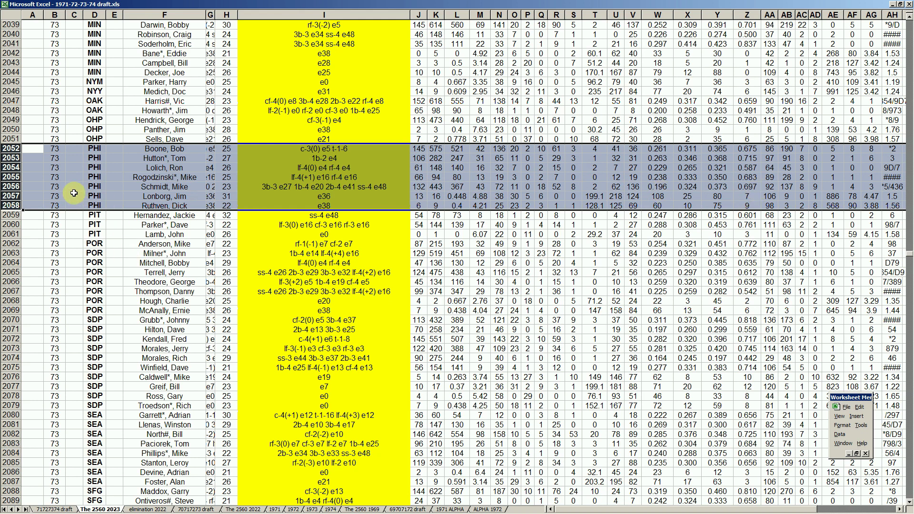
Step: Find PHI's 74 seasons, highlight rows 2259 to 2266, and single out row 2262
click(90, 187)
key(Page_Down)
key(Page_Down)
key(Page_Down)
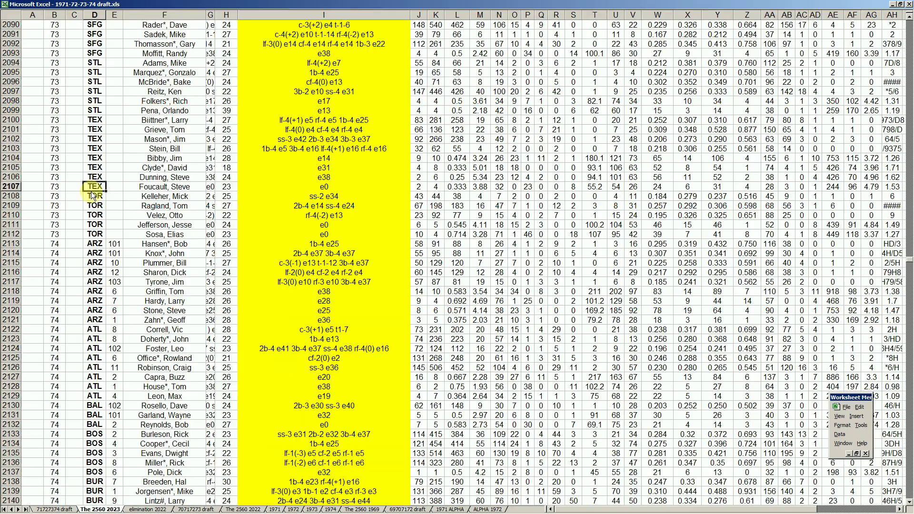
key(Page_Down)
key(Page_Down)
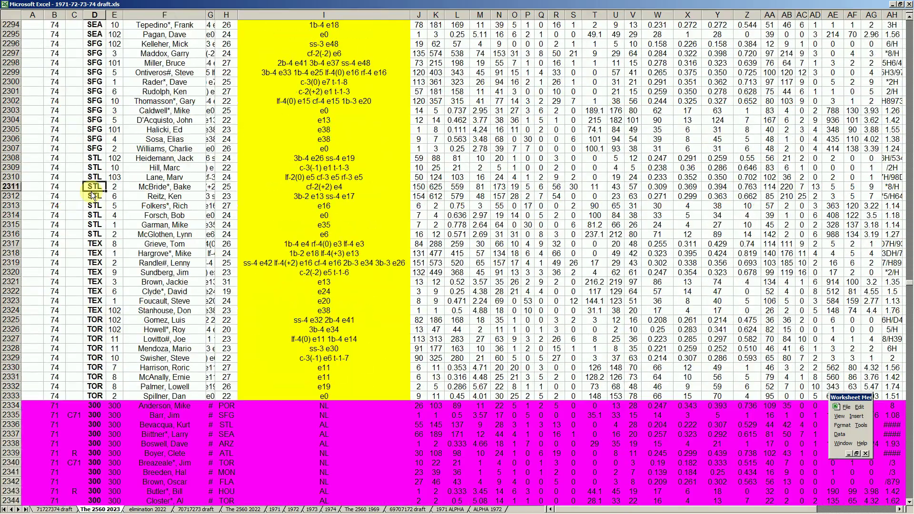
scroll(80, 197, up, 5)
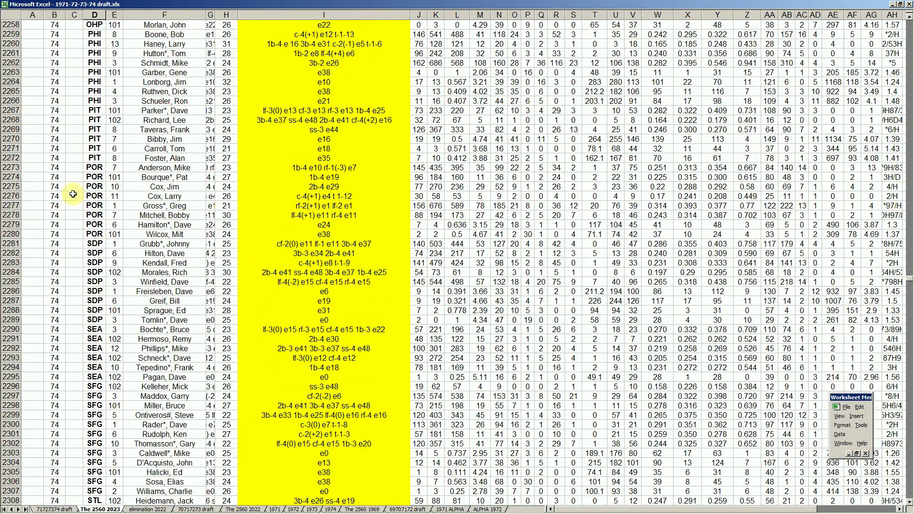
scroll(69, 157, up, 2)
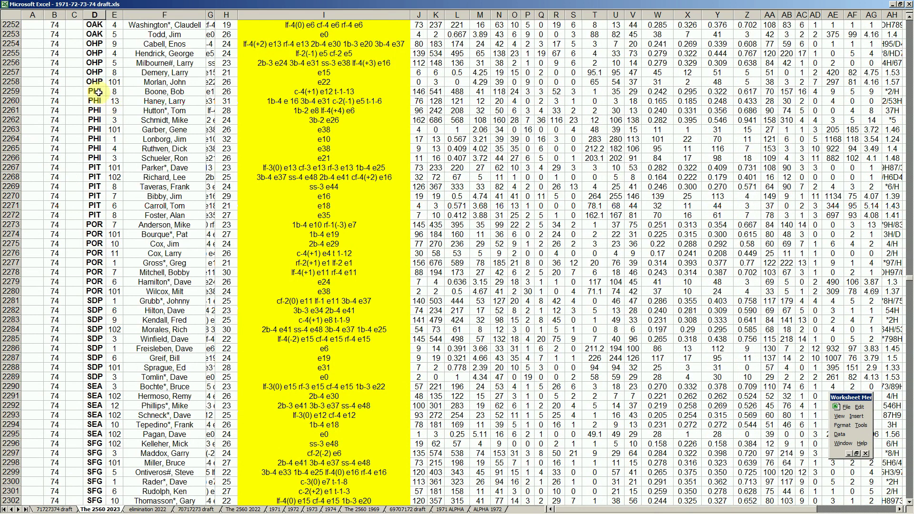
drag(12, 91, 11, 159)
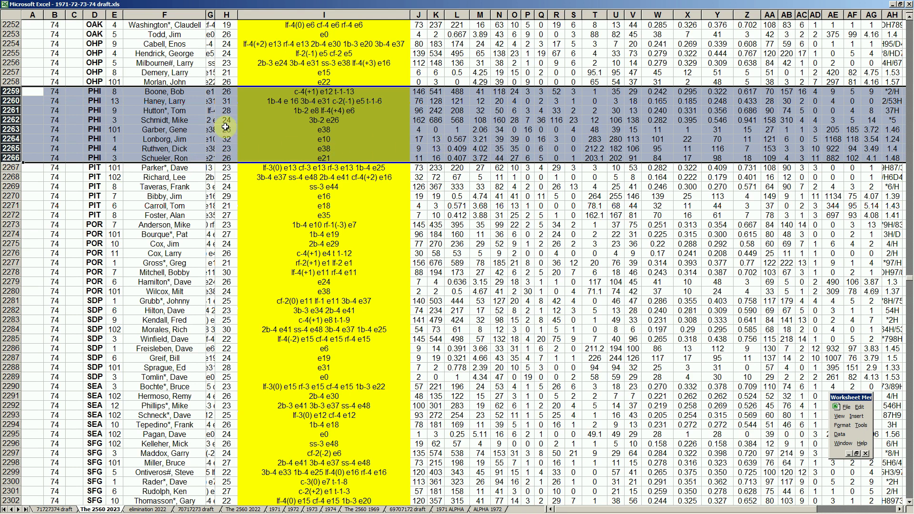
click(10, 120)
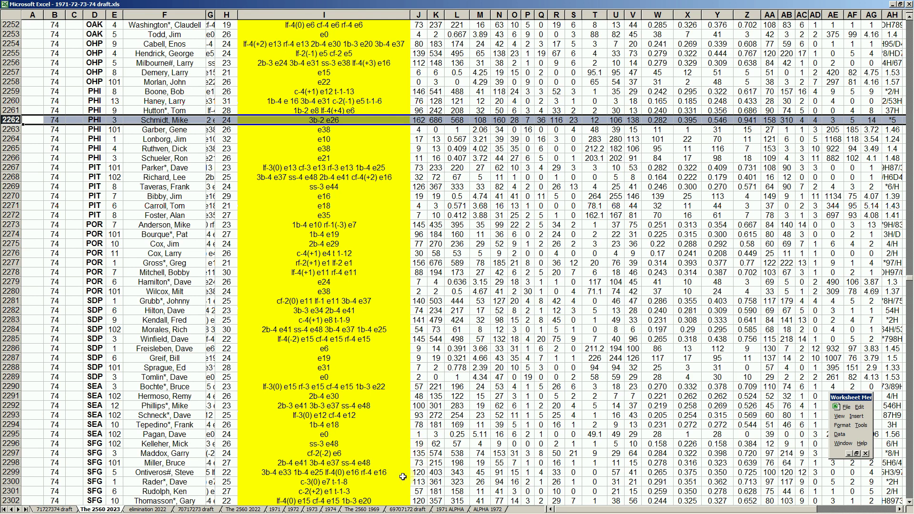
Step: Open the 69707172 draft sheet and check the CAL player in cell F4
click(407, 510)
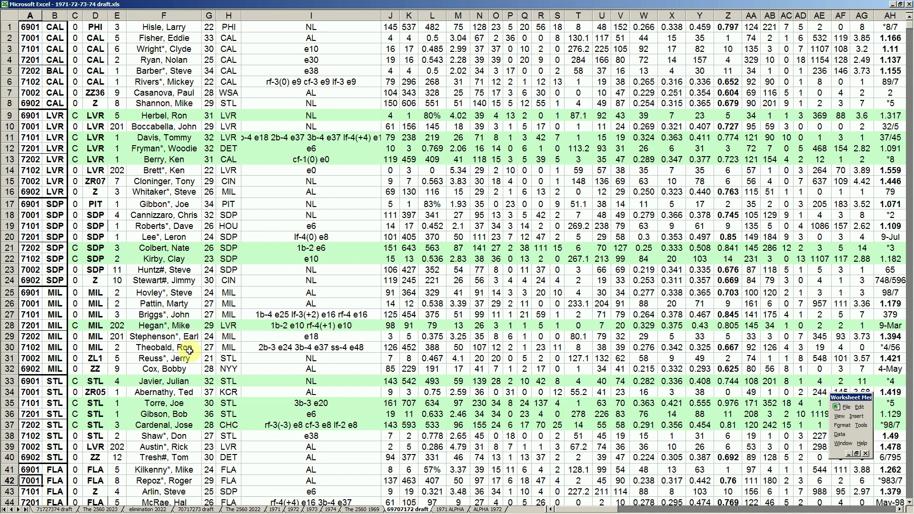
click(147, 270)
click(151, 61)
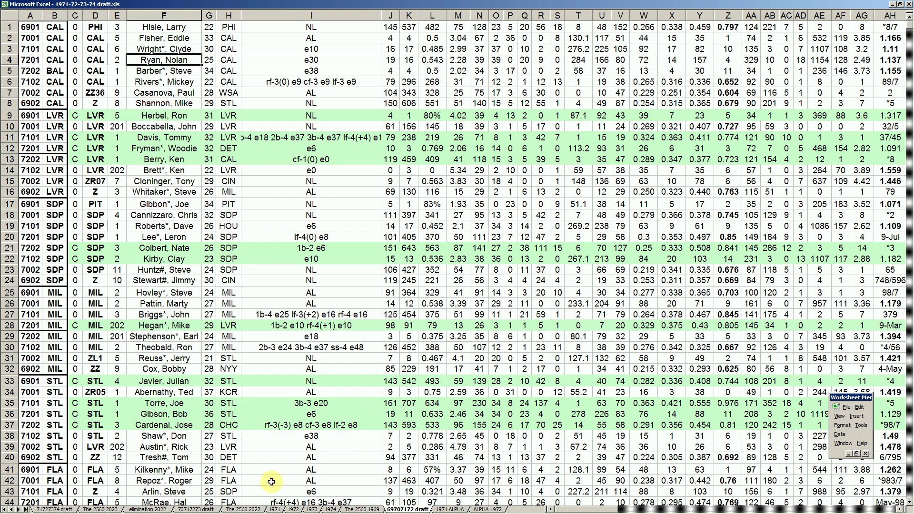
Step: Check the CLE player in F1 of the 70717273 draft sheet and PHI's 7102 slot in A8 of the 71727374 draft sheet
click(197, 510)
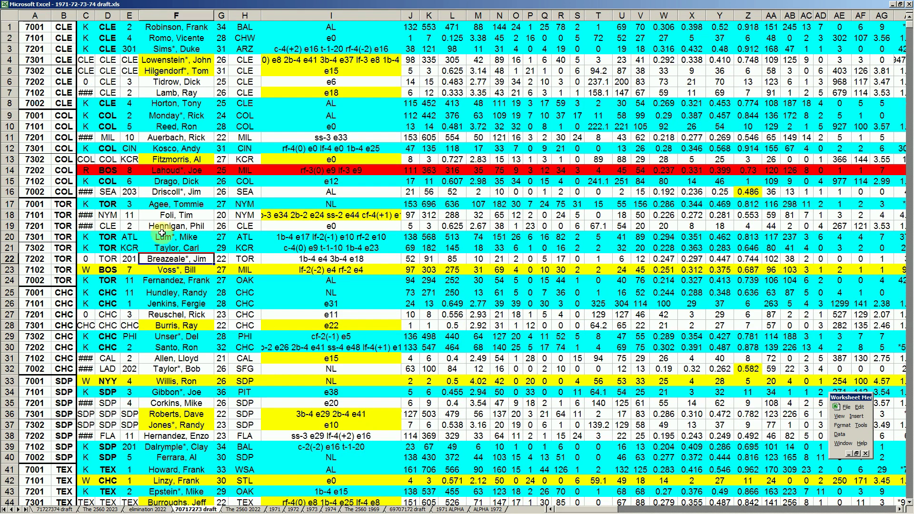
click(175, 27)
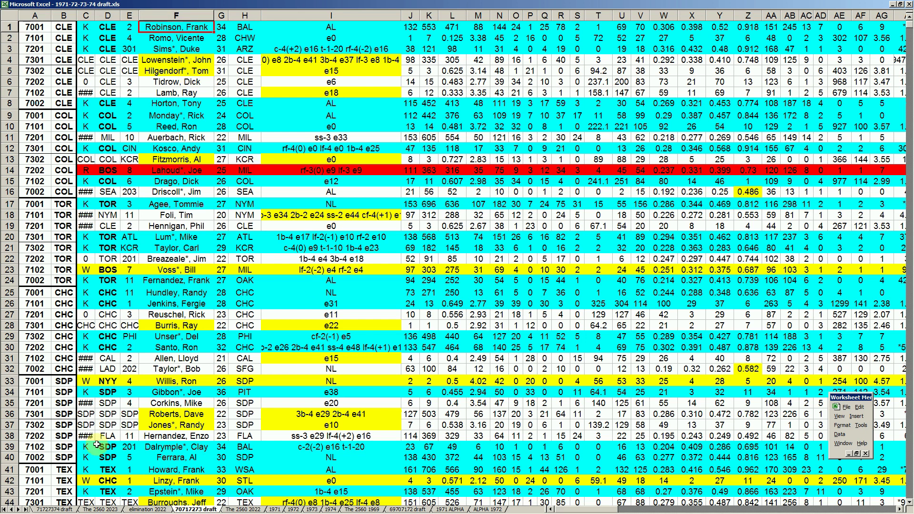
click(60, 509)
click(44, 103)
scroll(44, 103, up, 20)
click(43, 102)
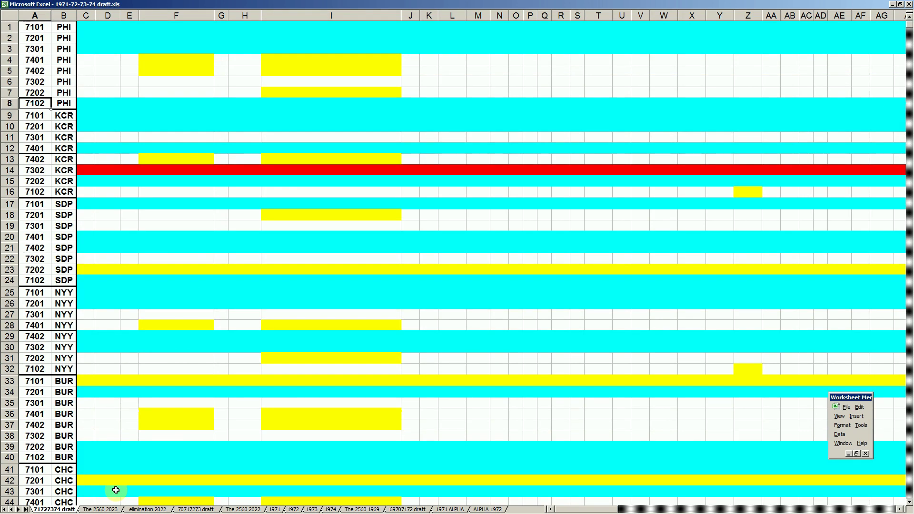
Step: Return to The 2560 2023 sheet and check PHI's 74 seasons in F2263 and F2262 and PIT's in F2267 and F2272
click(100, 510)
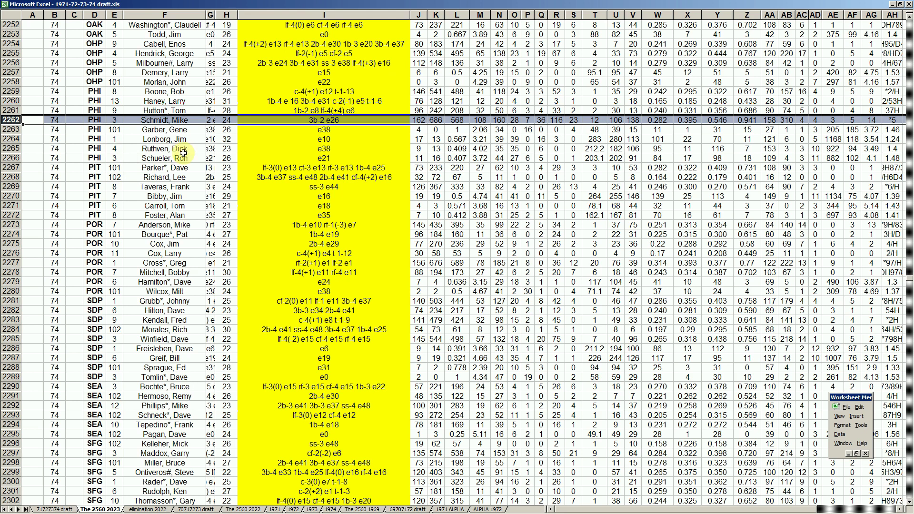
click(183, 129)
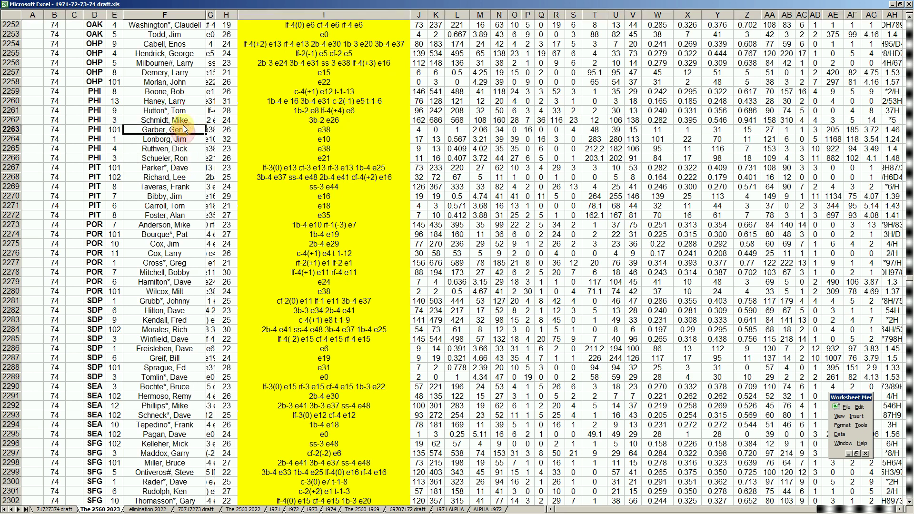
click(184, 120)
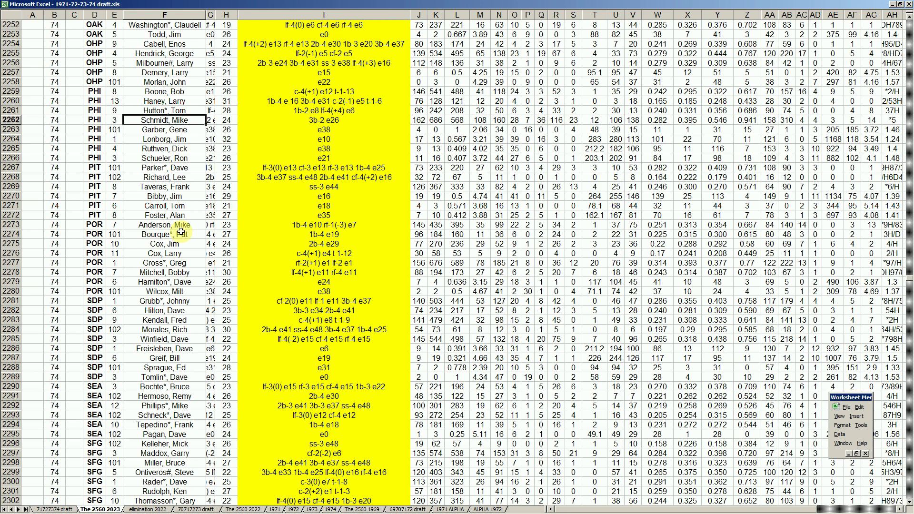
click(187, 169)
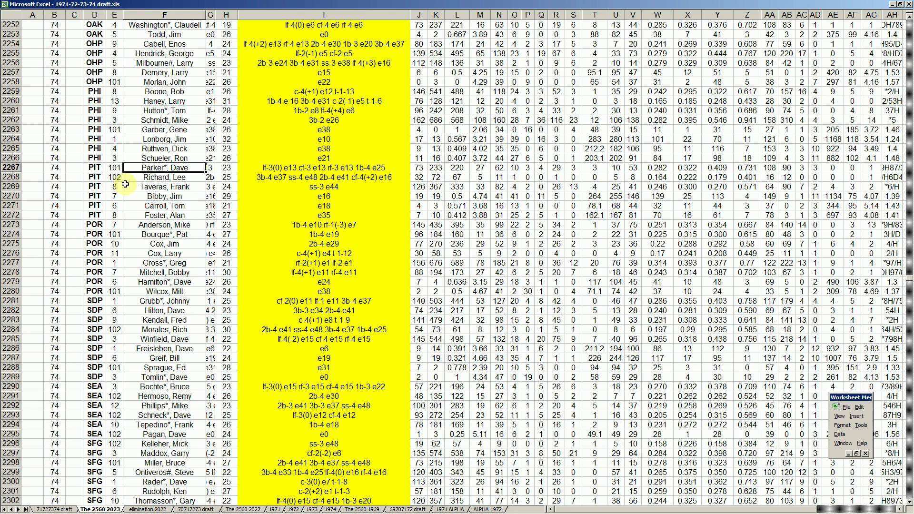
click(178, 215)
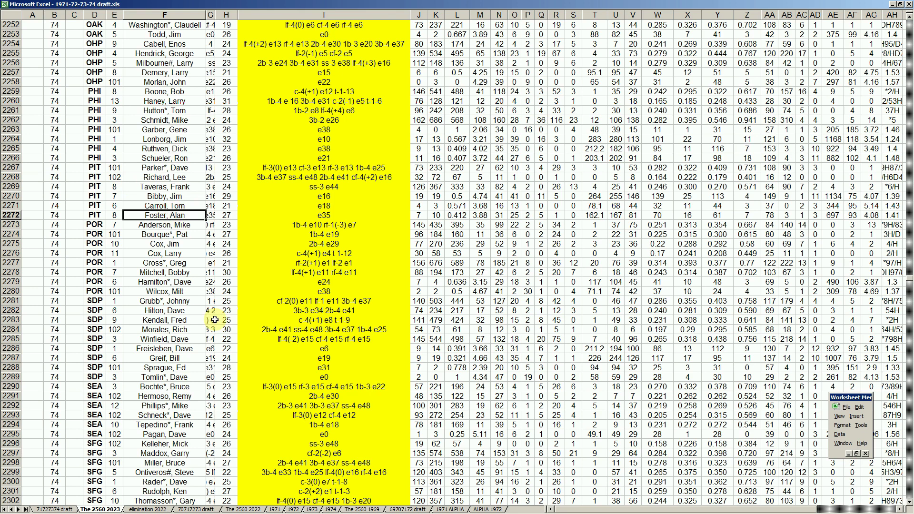